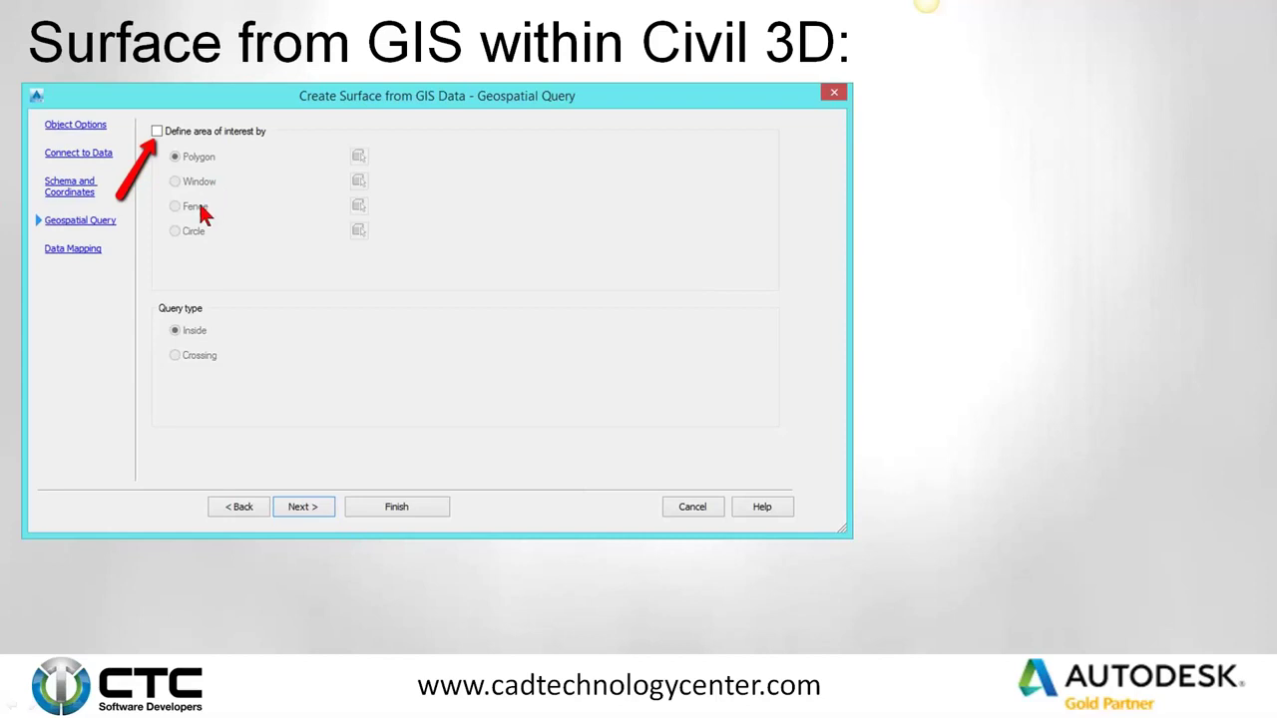
left_click(156, 132)
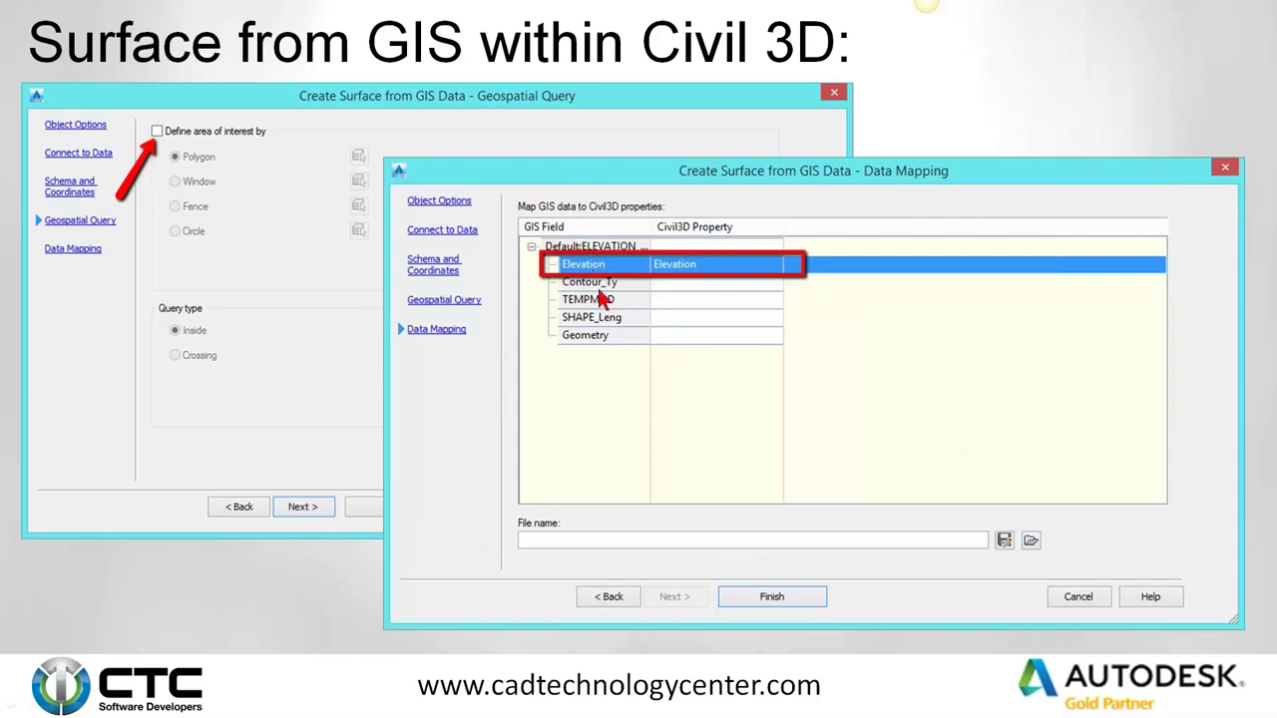
left_click(599, 324)
left_click(748, 271)
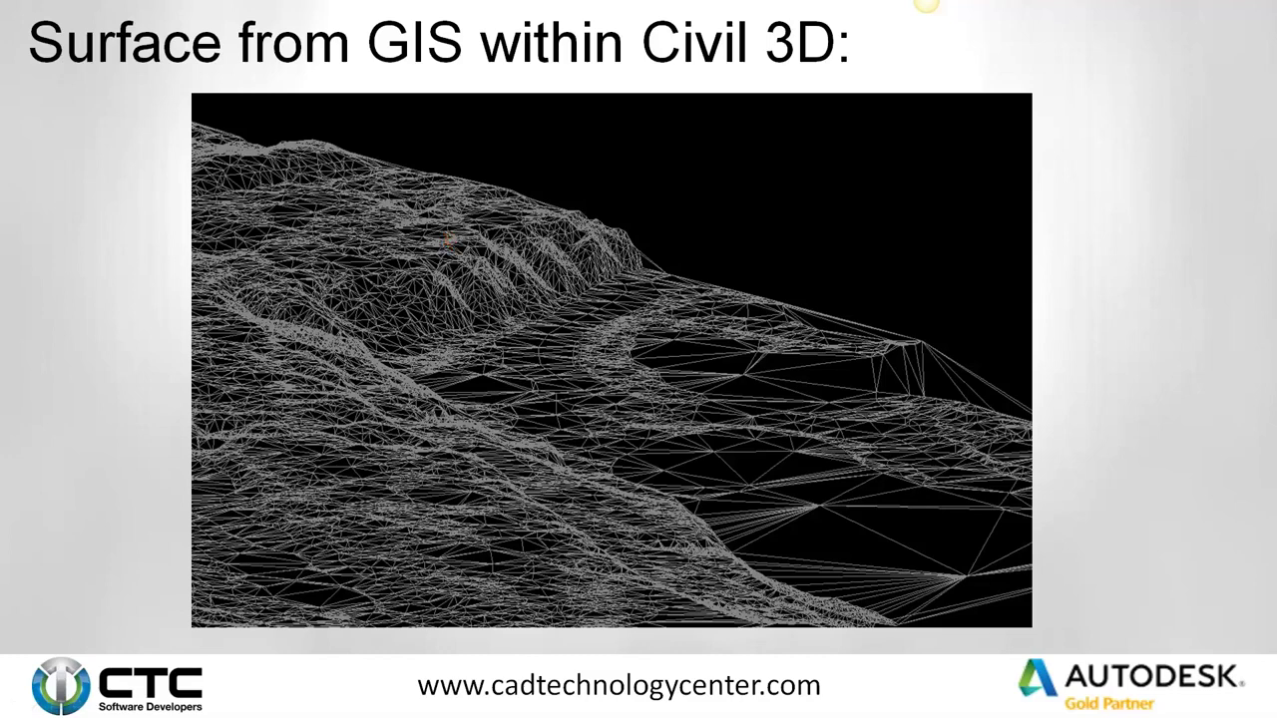
key("Right")
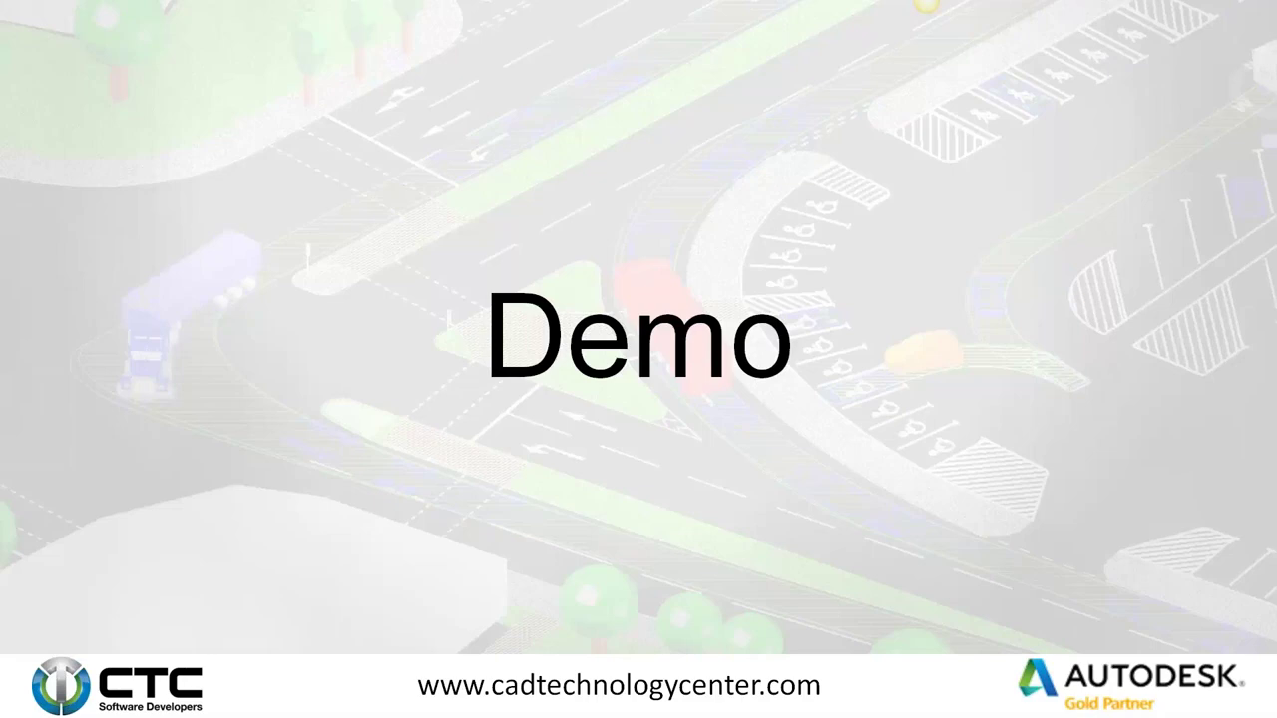
Switch to AutoCAD Map 3D and inspect a contour polyline's properties, comparing its geometric elevation with its Elevation object data.
key("alt+Tab")
key("alt+Tab")
key("alt+Tab")
key("alt+Tab")
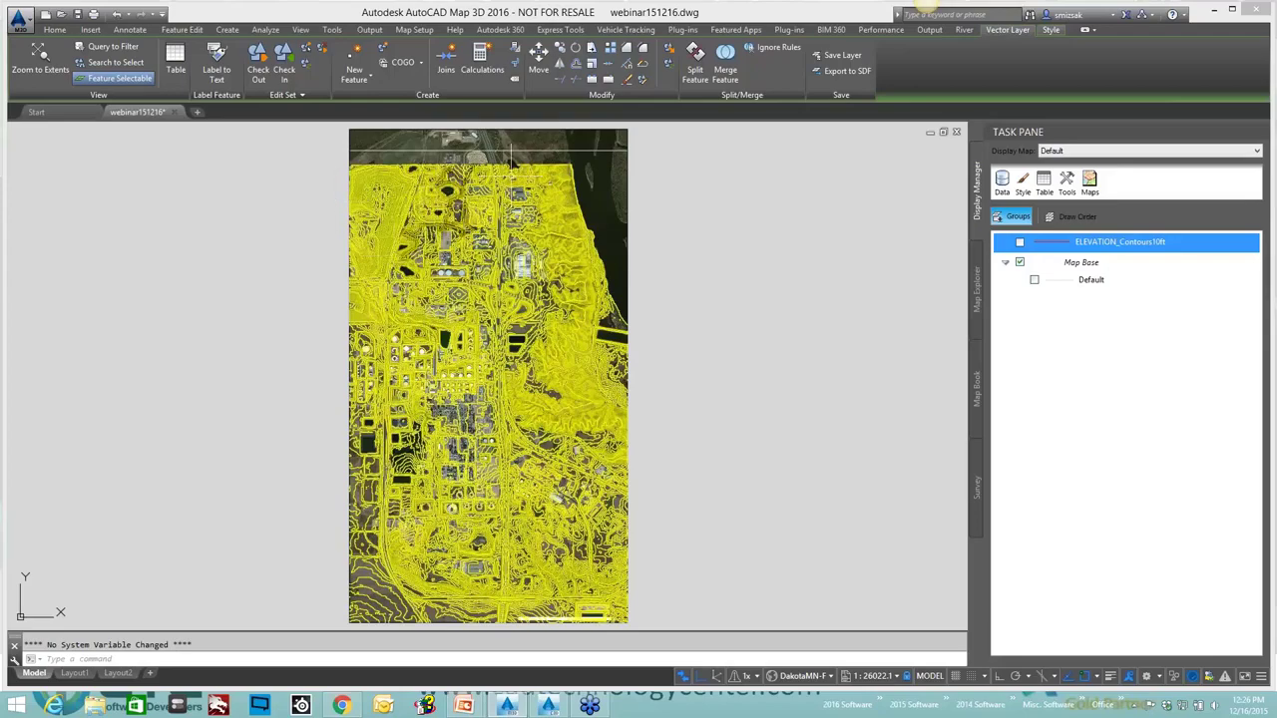
scroll(547, 180, "up", 8)
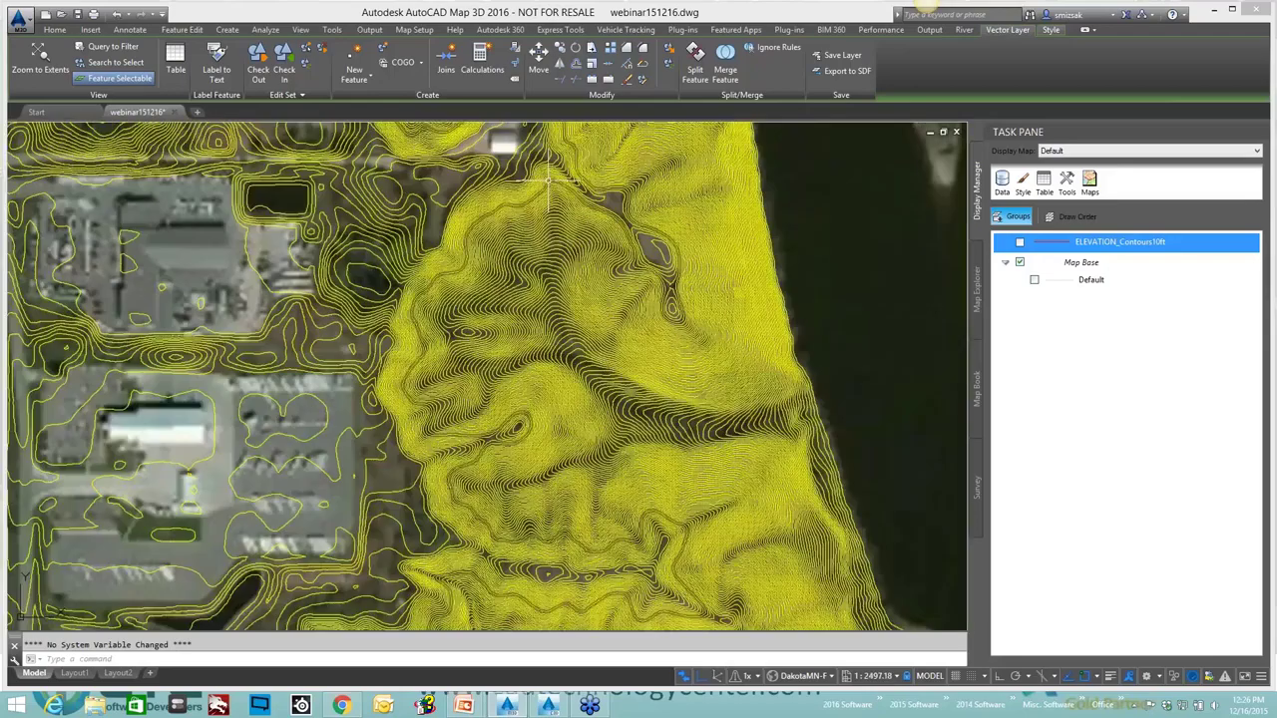
scroll(541, 177, "up", 5)
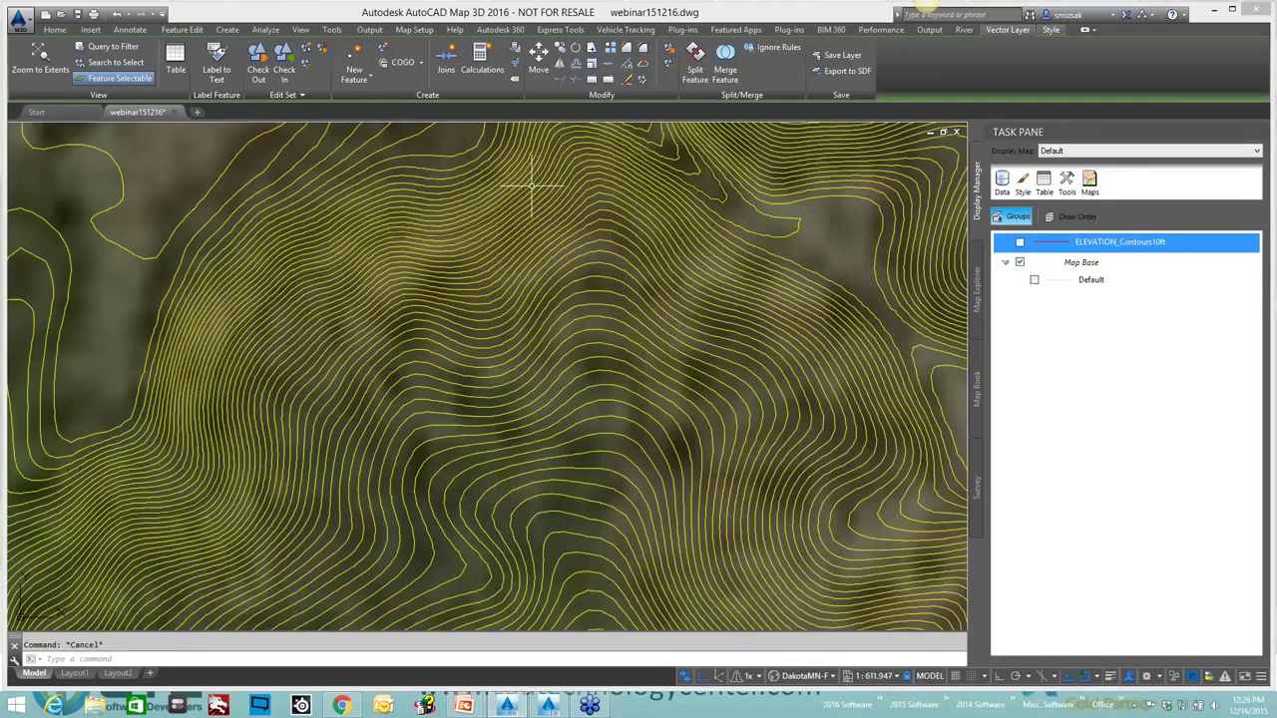
left_click(536, 175)
right_click(543, 190)
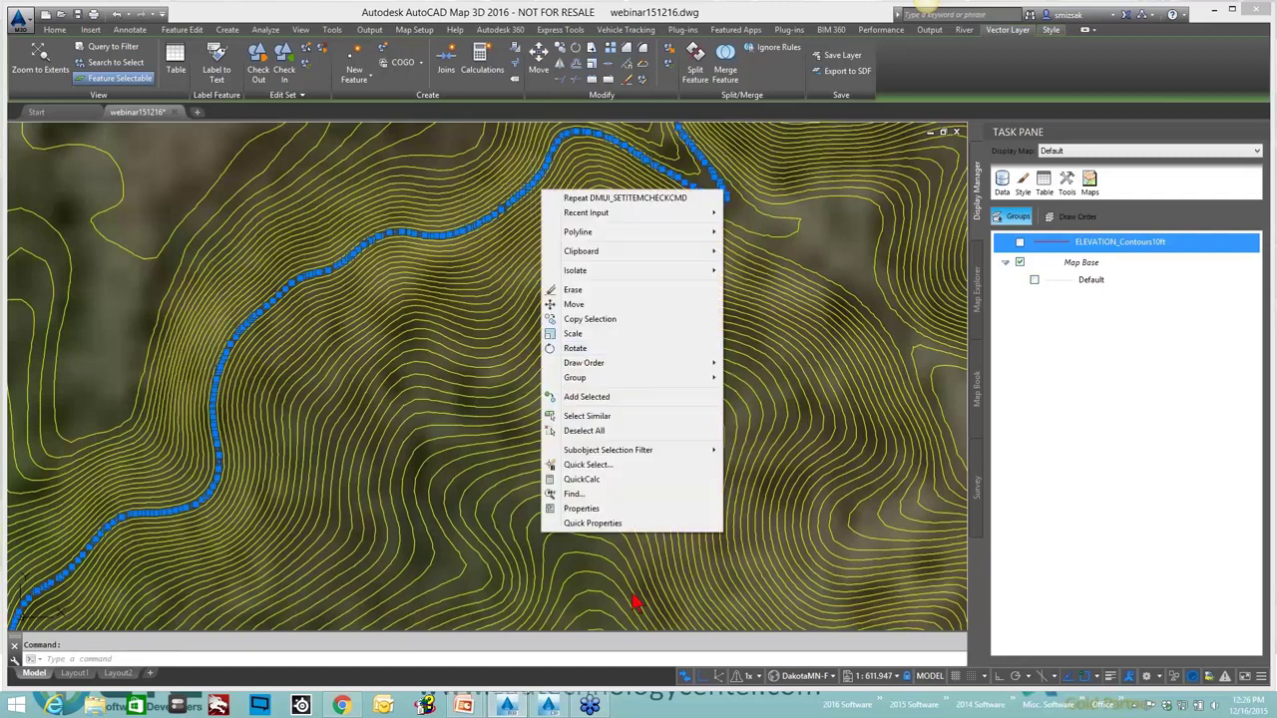
left_click(593, 509)
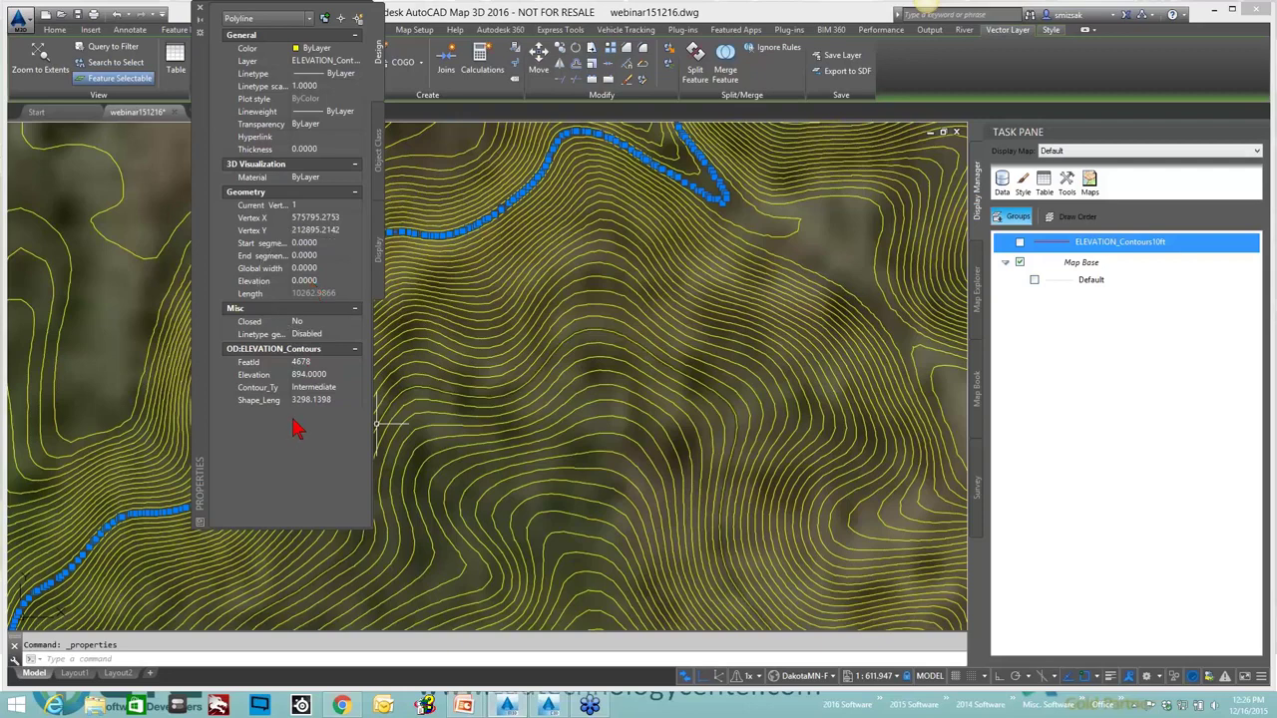
left_click(304, 378)
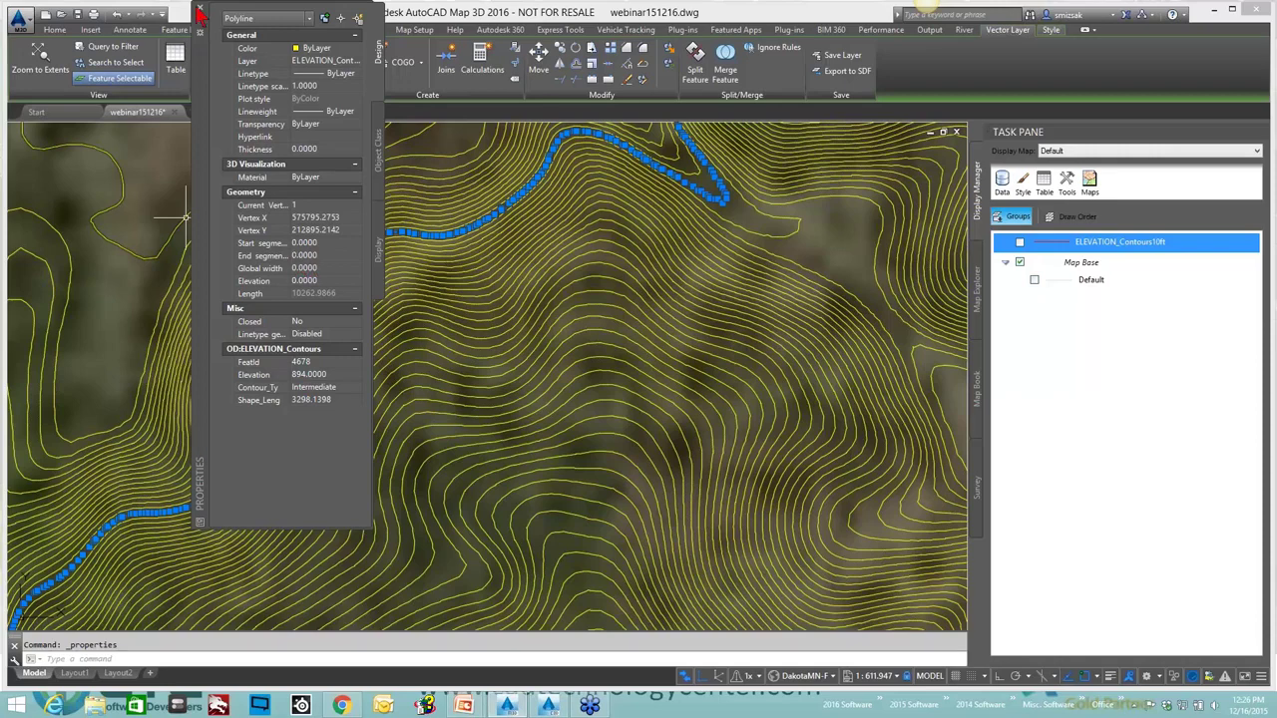
left_click(200, 8)
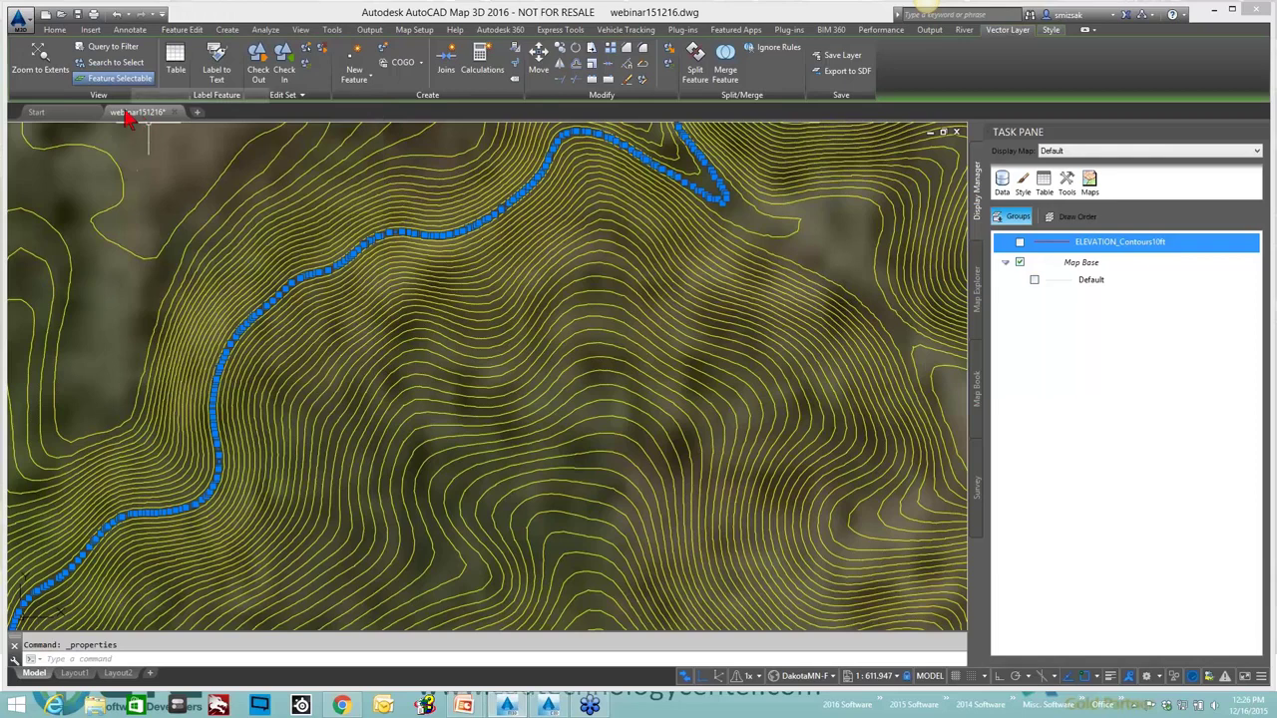
Save the webinar151216 drawing.
mouse_move(145, 117)
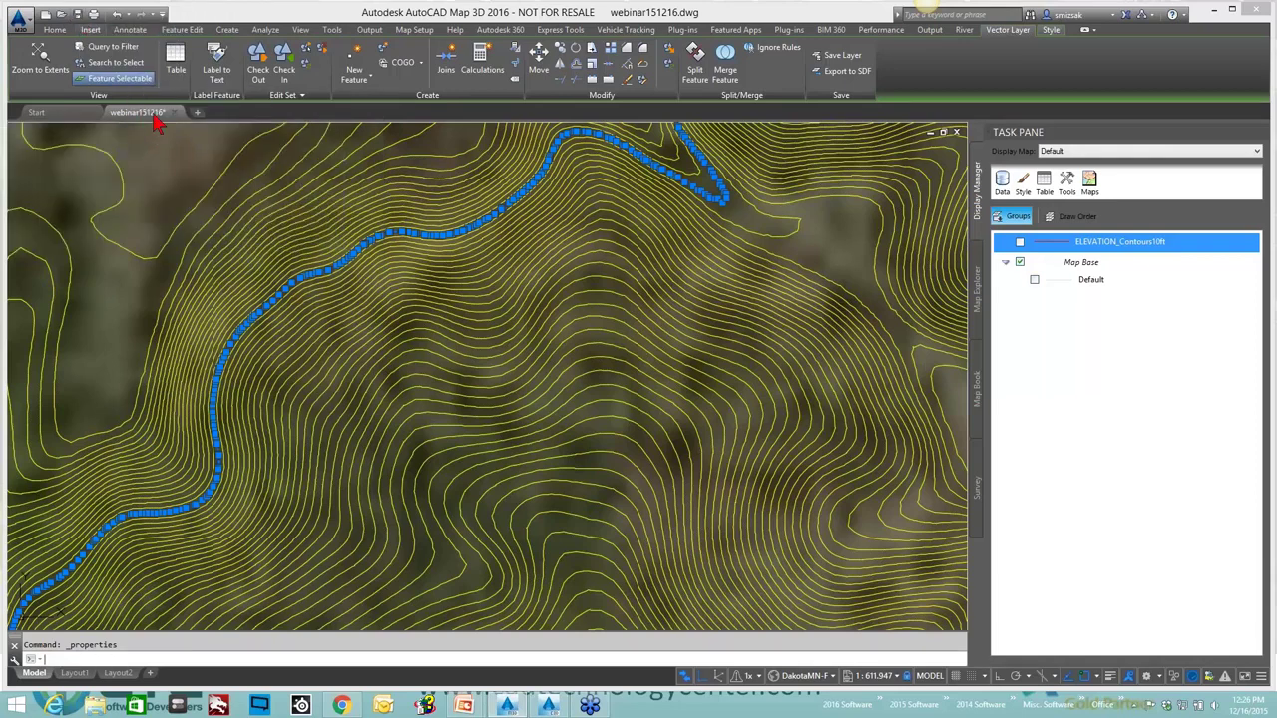
key("ctrl+s")
left_click(22, 28)
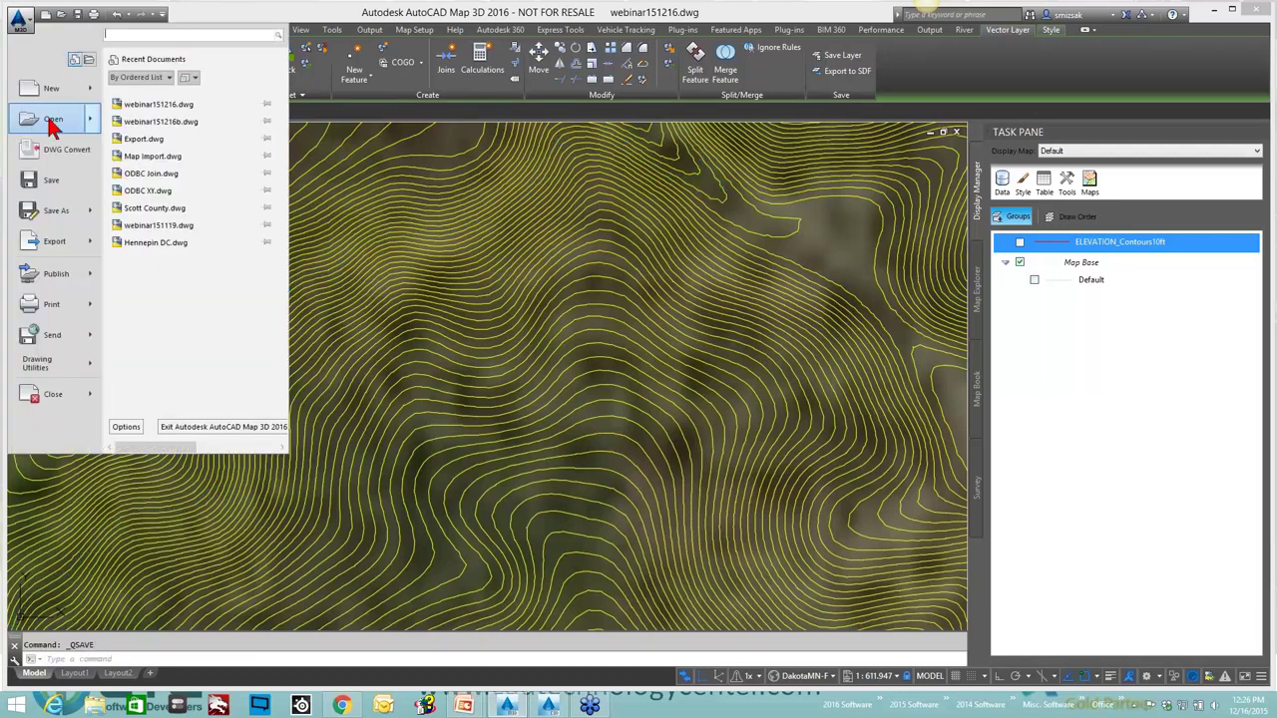
left_click(53, 120)
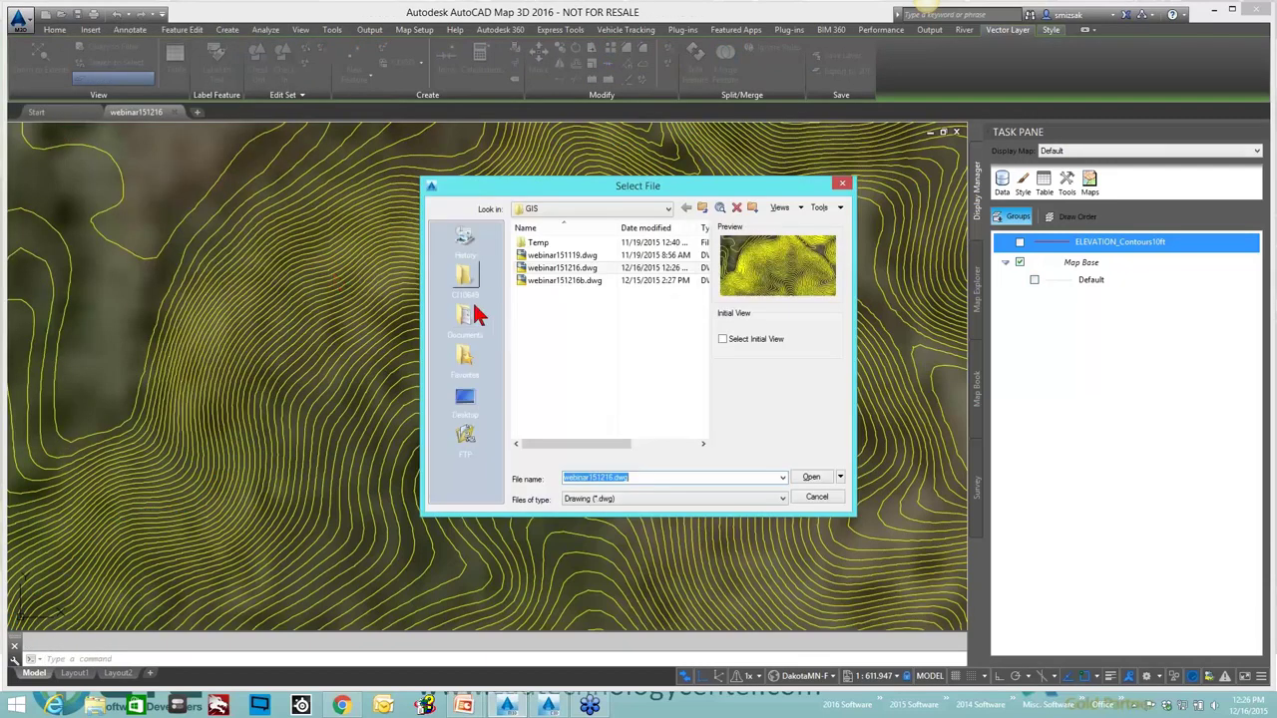
left_click(816, 497)
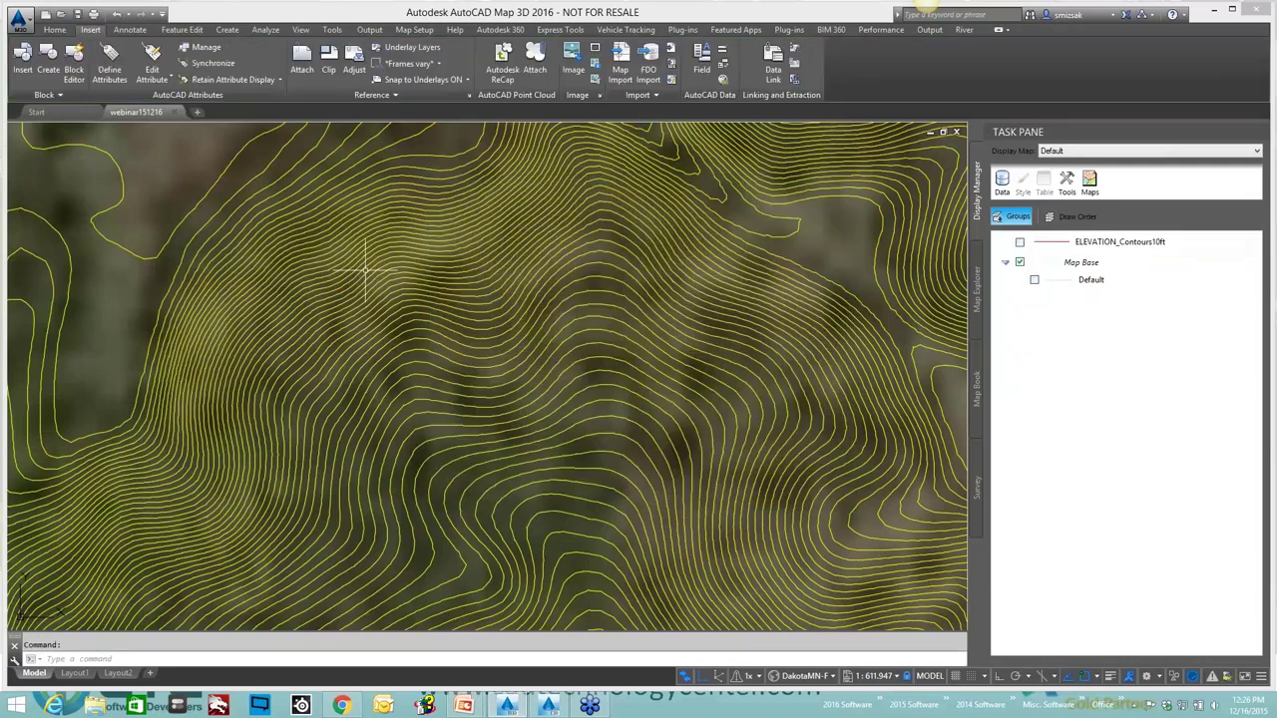
Create a new drawing from the map2d.dwt template and assign it the DakotaMN-F coordinate system.
left_click(20, 22)
left_click(47, 89)
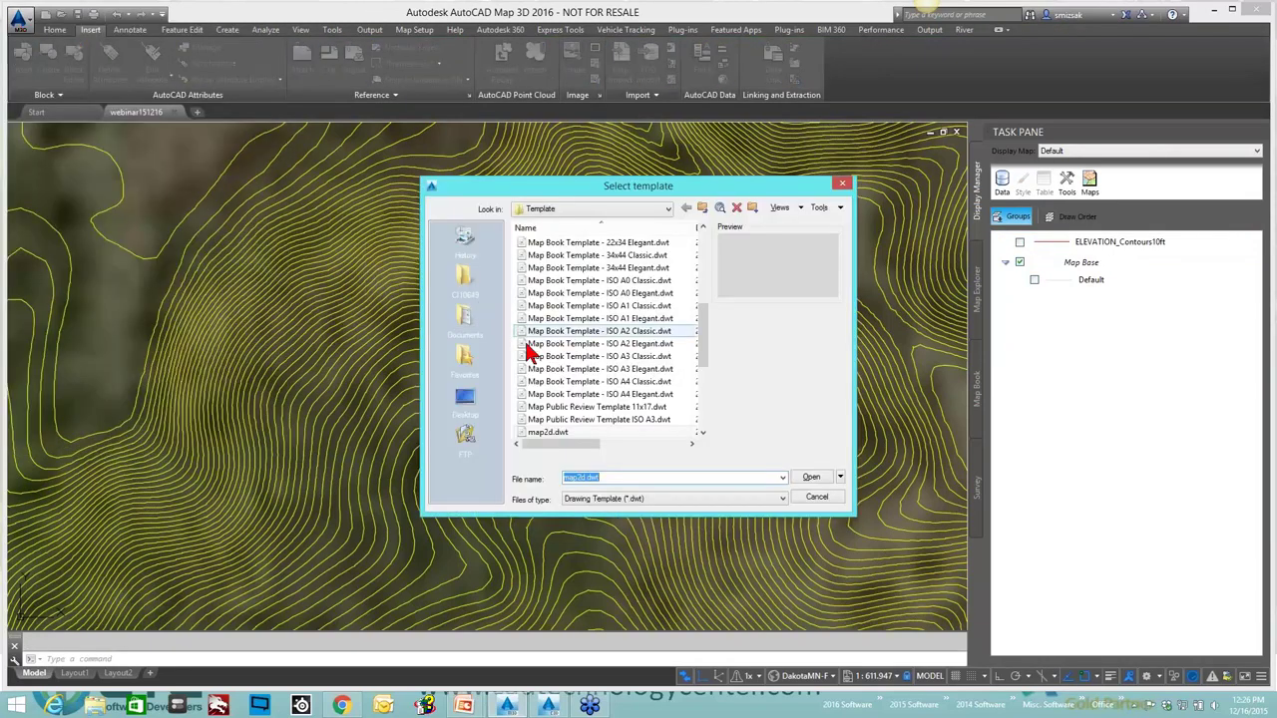
left_click(810, 477)
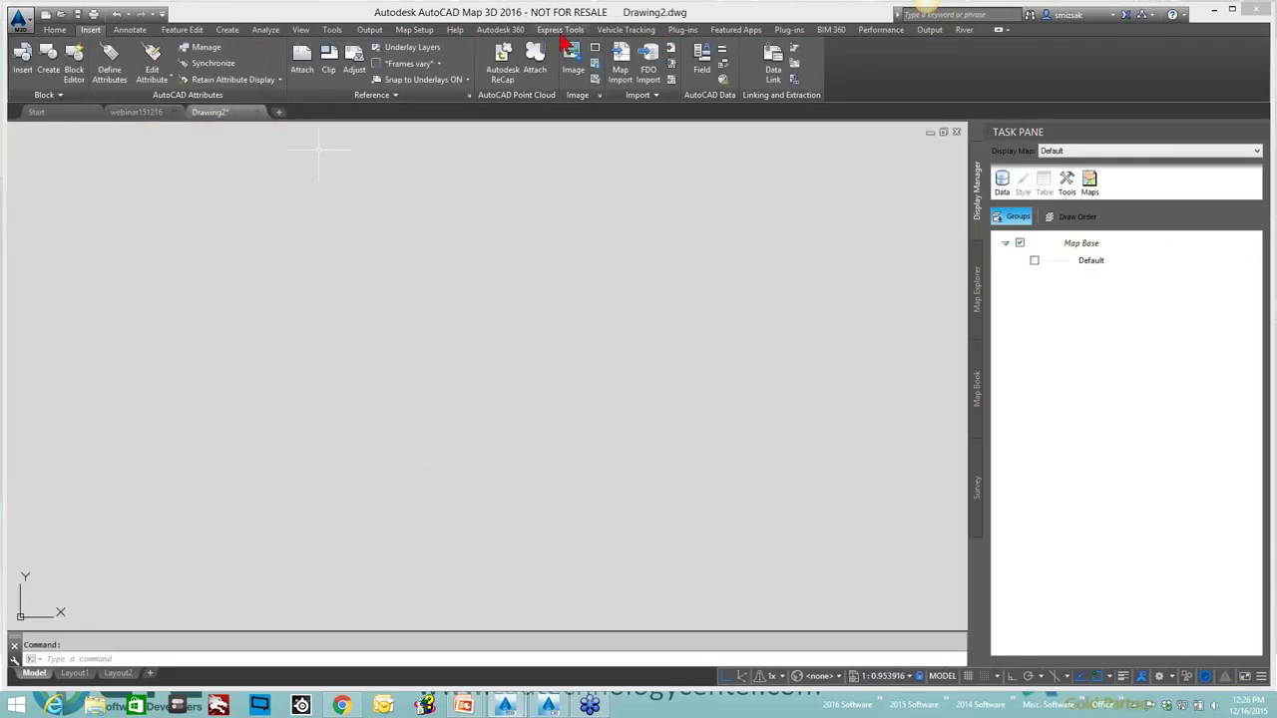
left_click(414, 30)
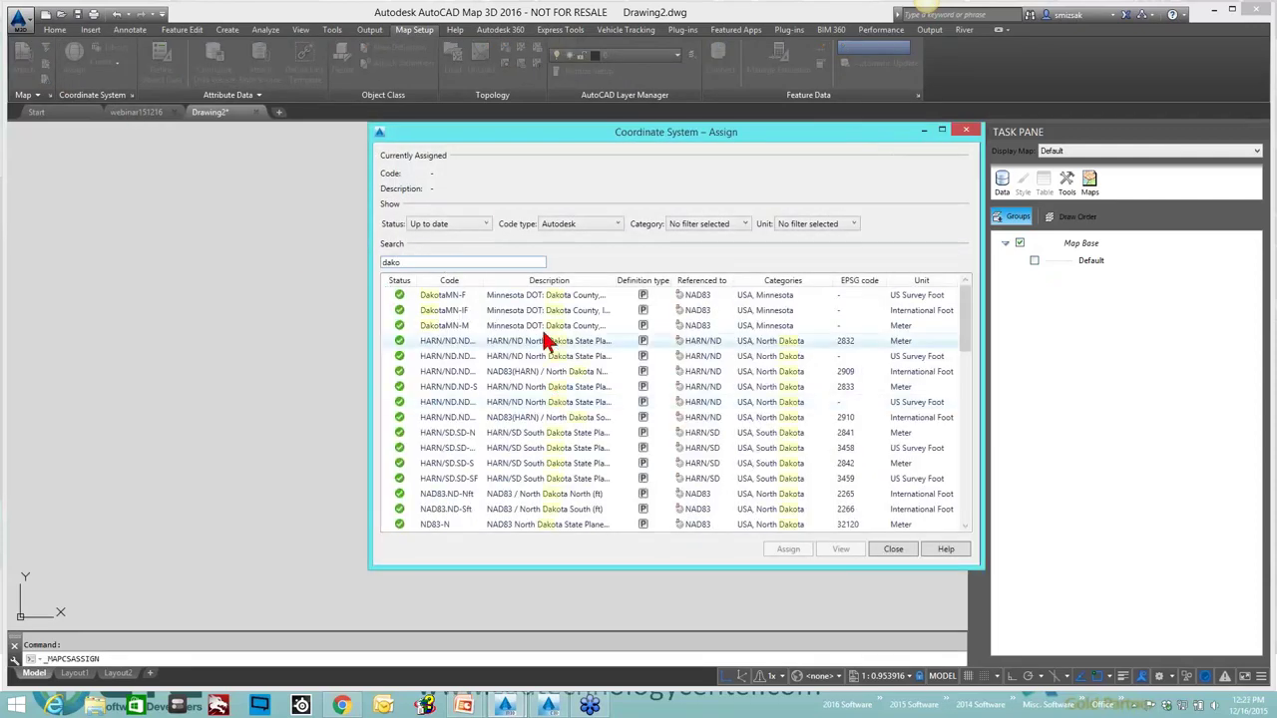
double_click(465, 296)
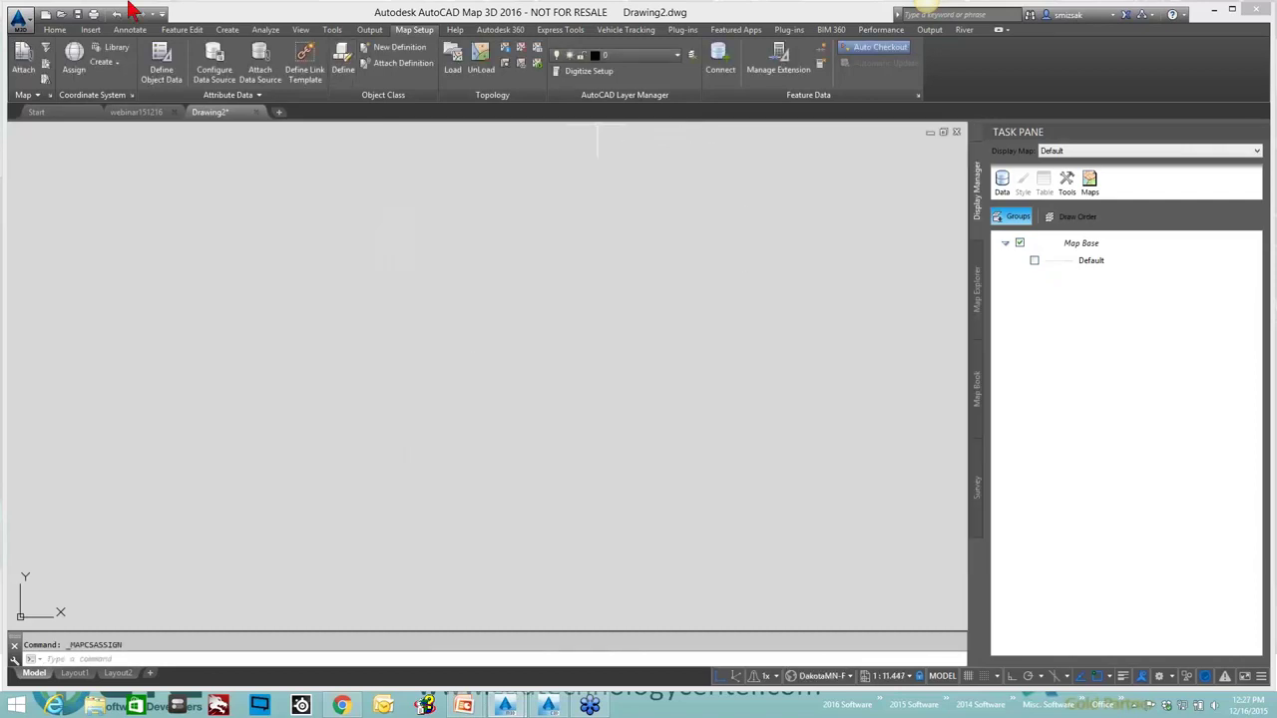
Save the new drawing as Today in the GIS folder.
left_click(77, 15)
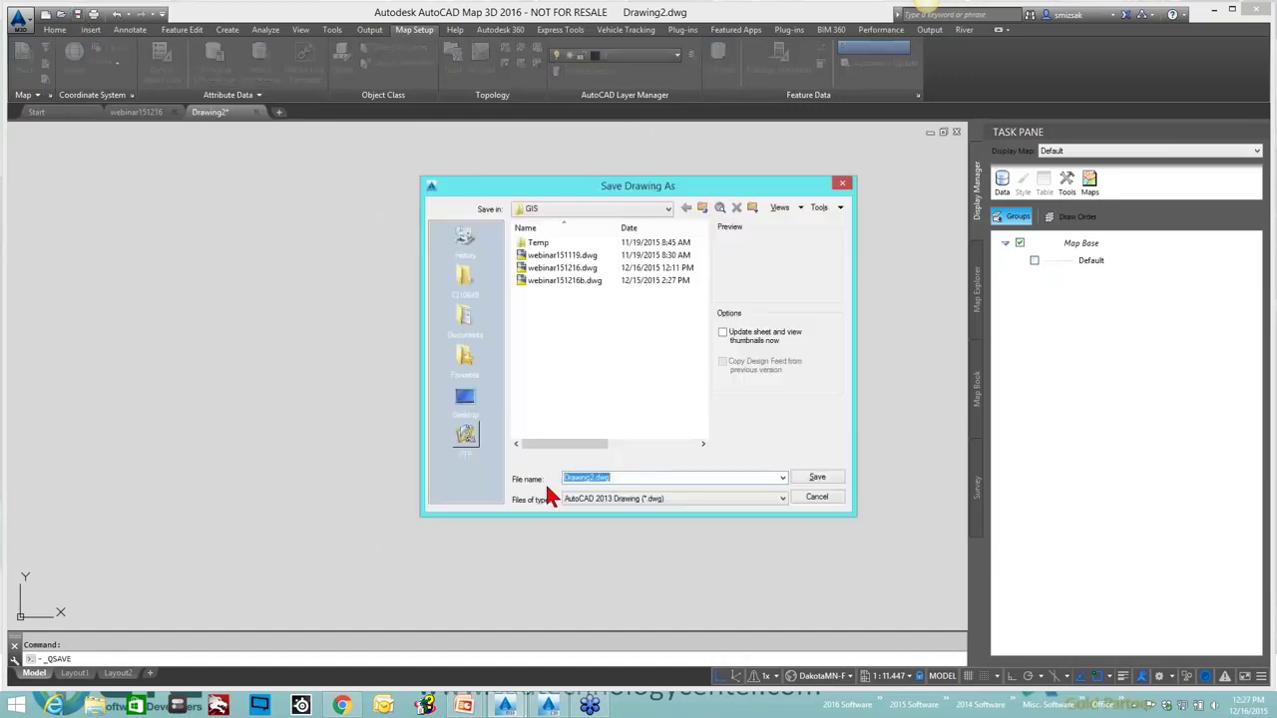
type("Today")
left_click(818, 478)
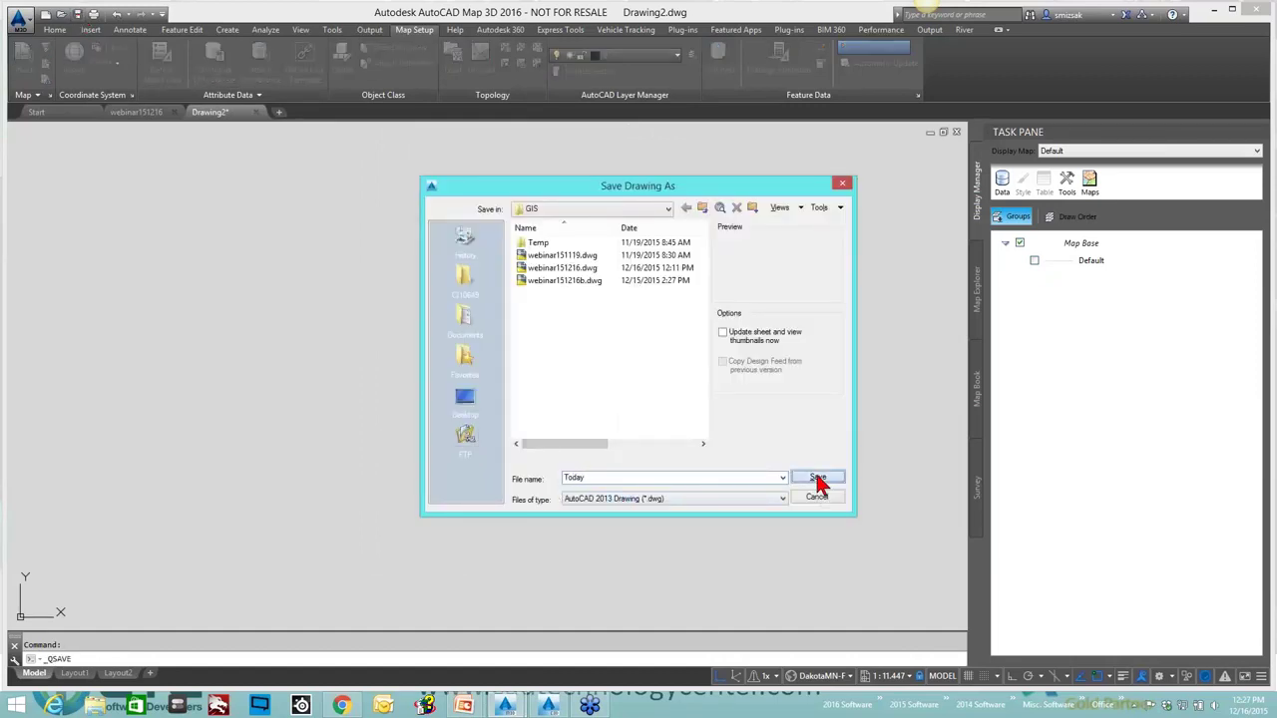
Attach the webinar151216 drawing from the WEBINAR drive alias (D:\Webinars\GIS) as a source drawing.
left_click(979, 298)
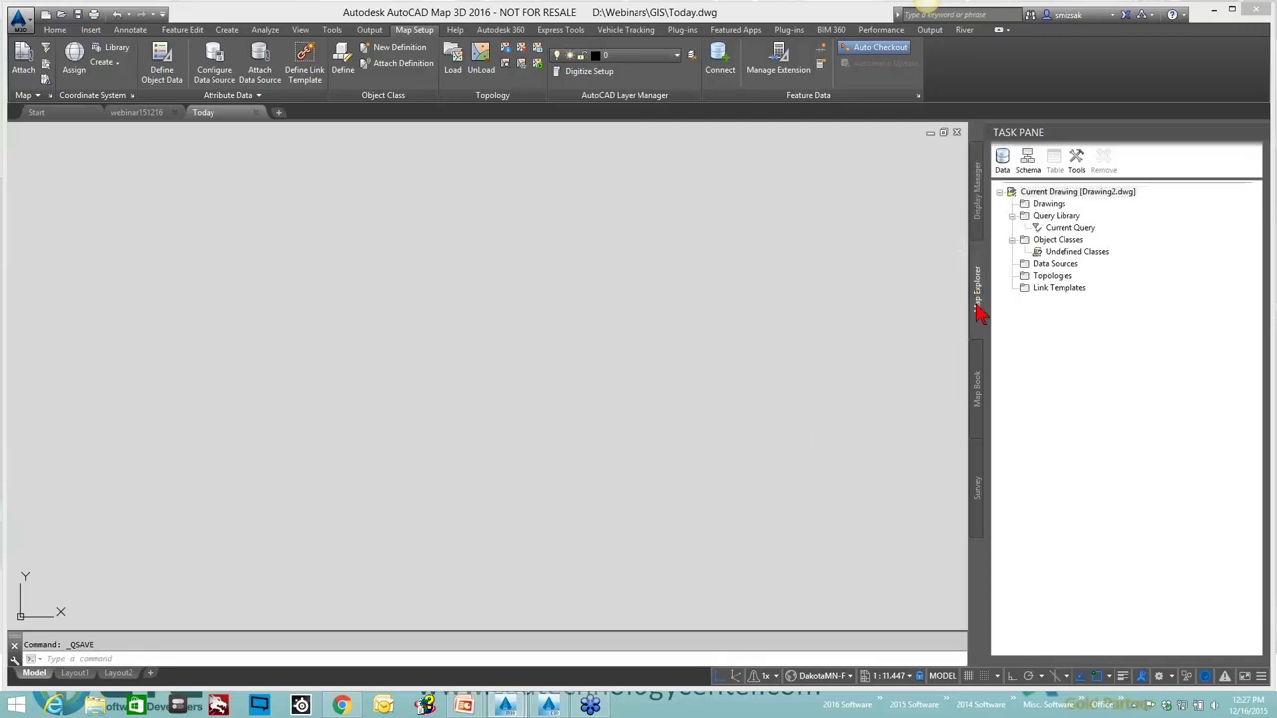
right_click(1052, 205)
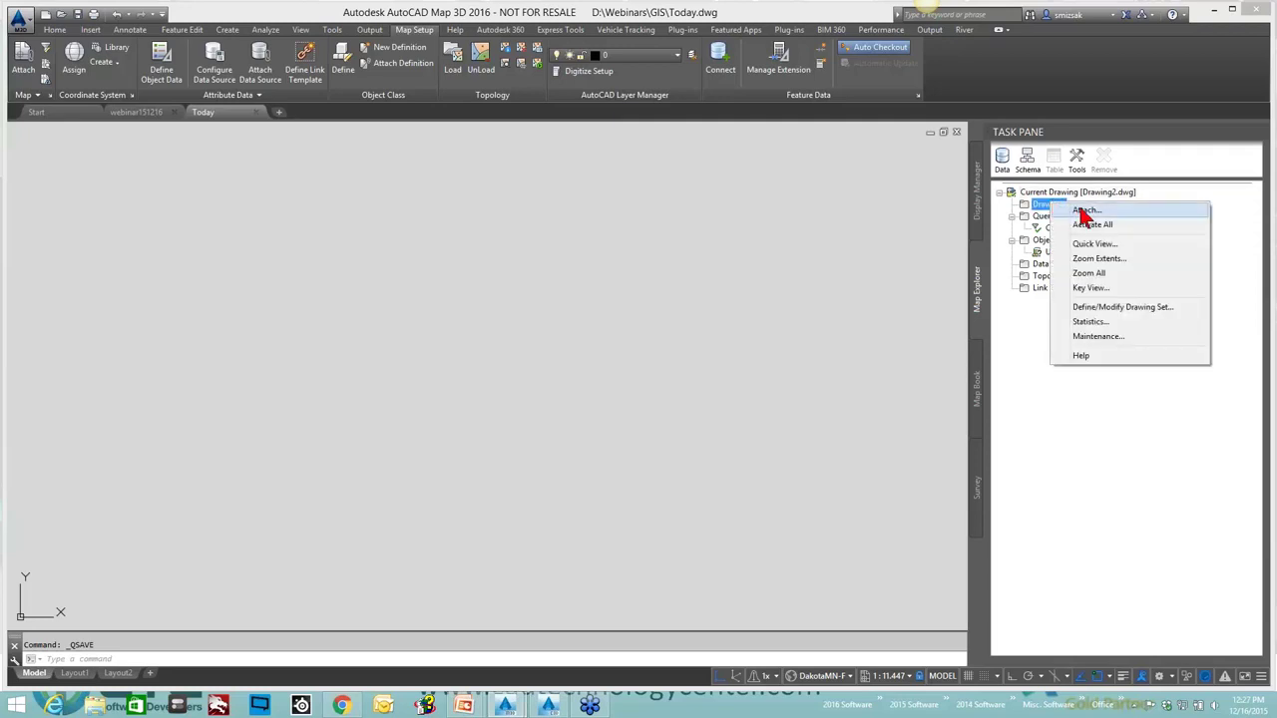
left_click(1083, 212)
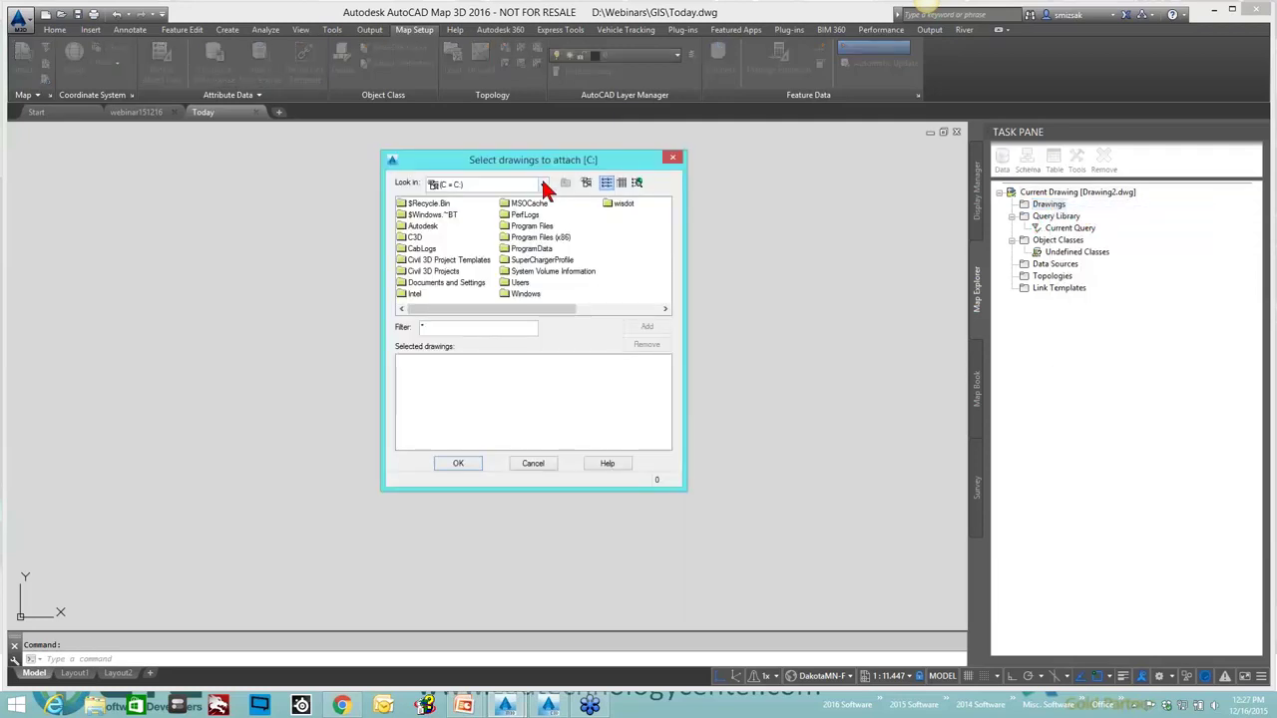
left_click(544, 186)
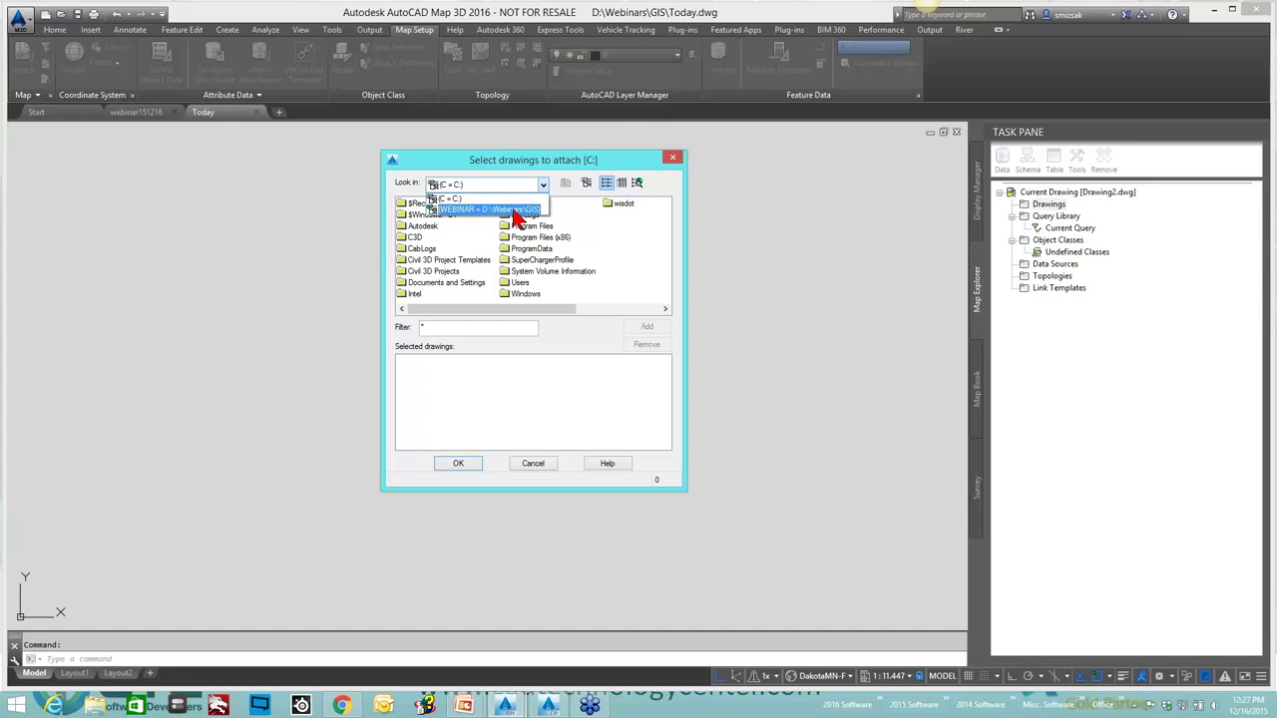
left_click(514, 210)
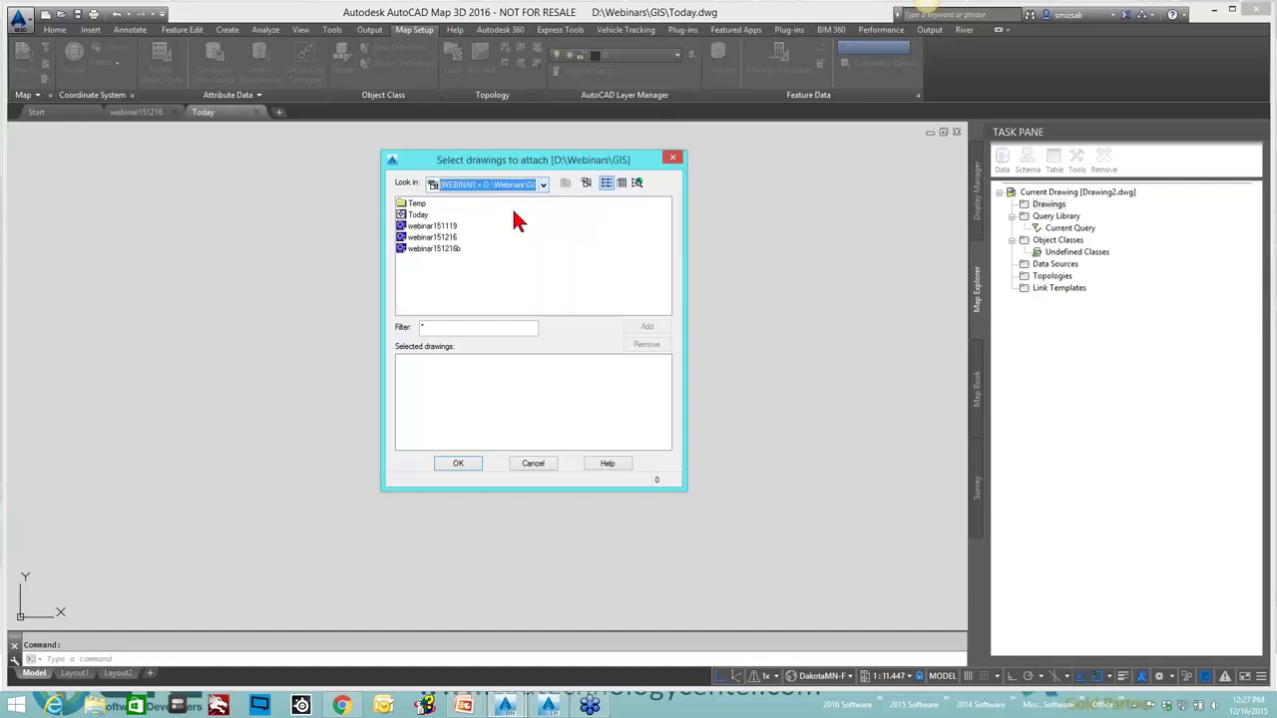
left_click(444, 238)
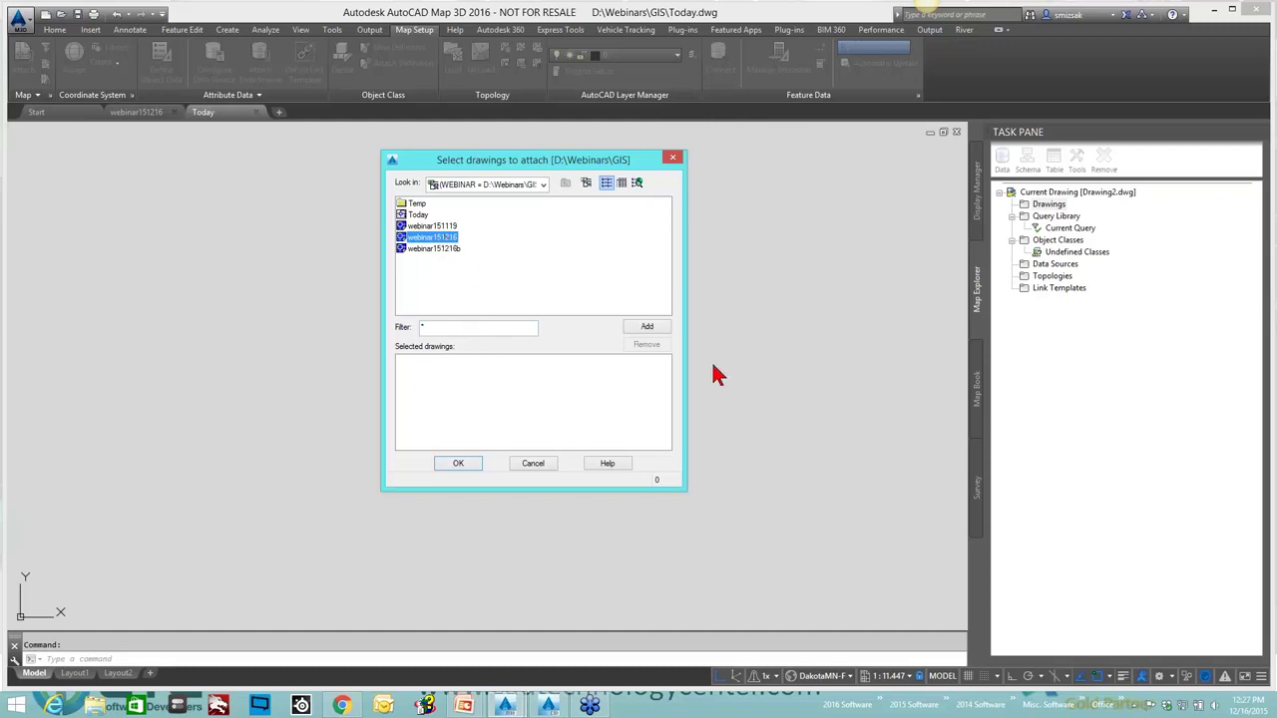
left_click(646, 326)
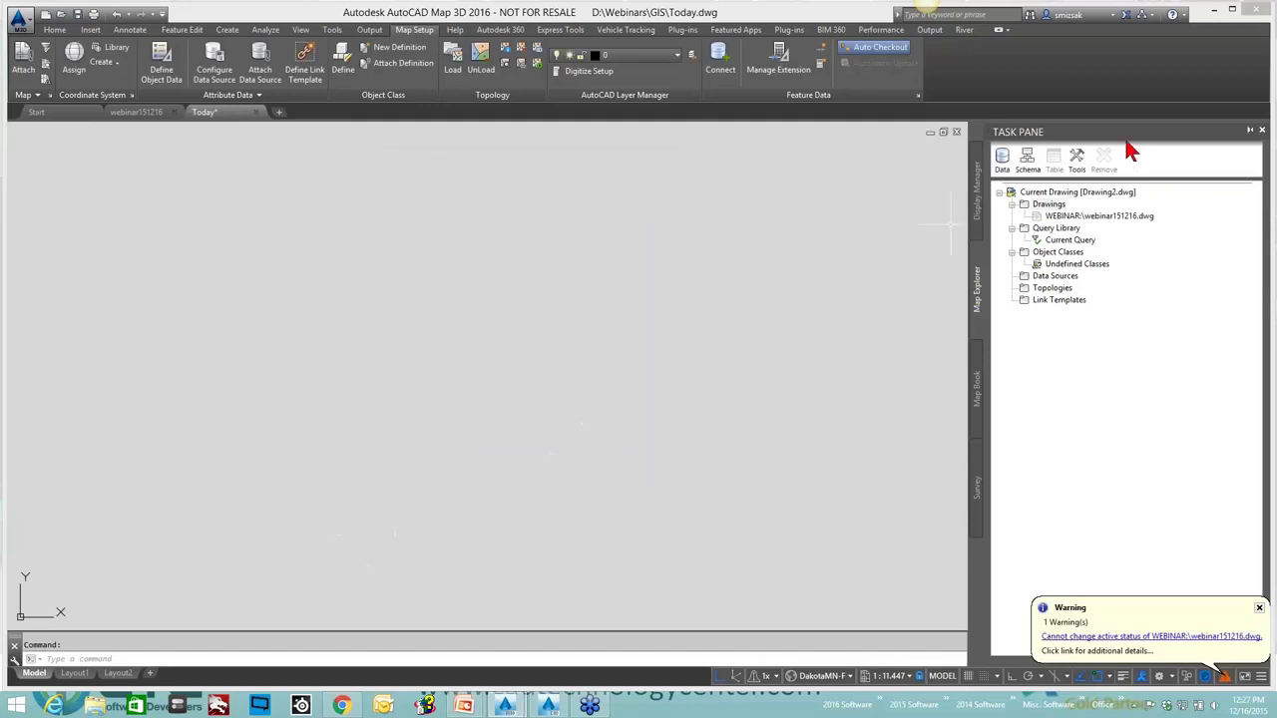
Define the current query with a location condition of All and set its query mode to Draw.
left_click(1065, 241)
right_click(1067, 242)
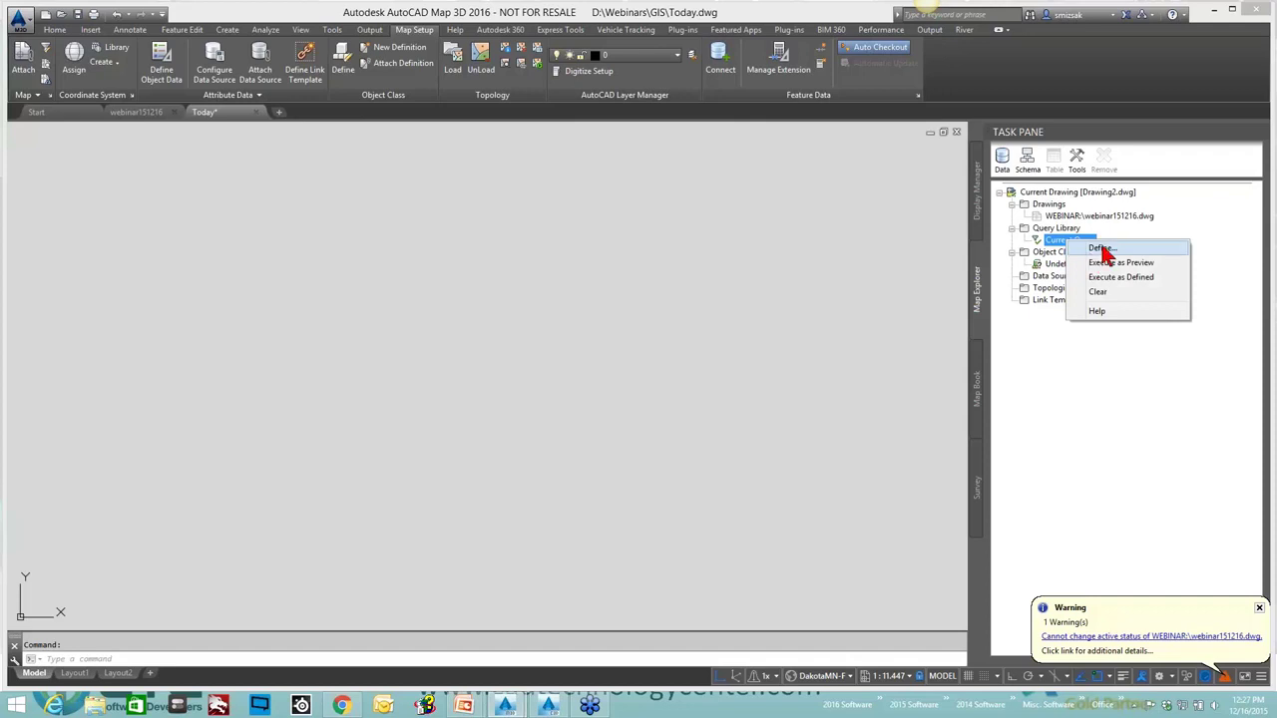
left_click(1101, 250)
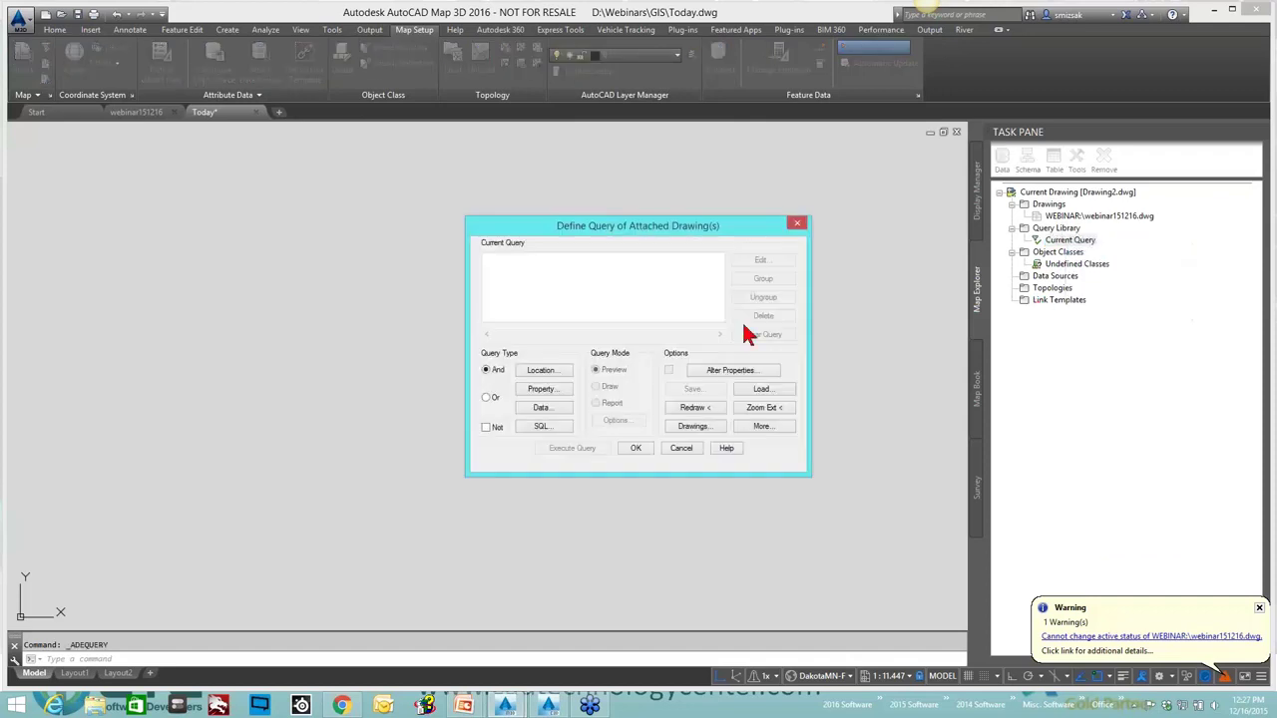
left_click(541, 371)
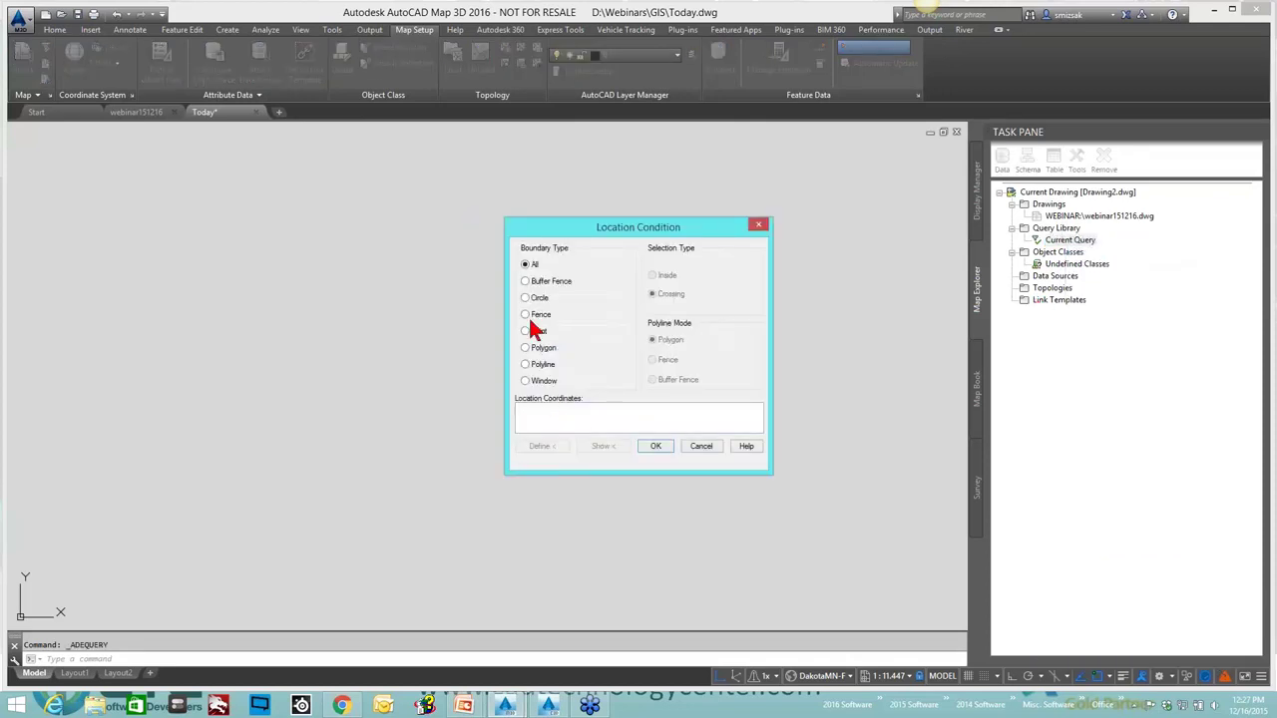
left_click(658, 444)
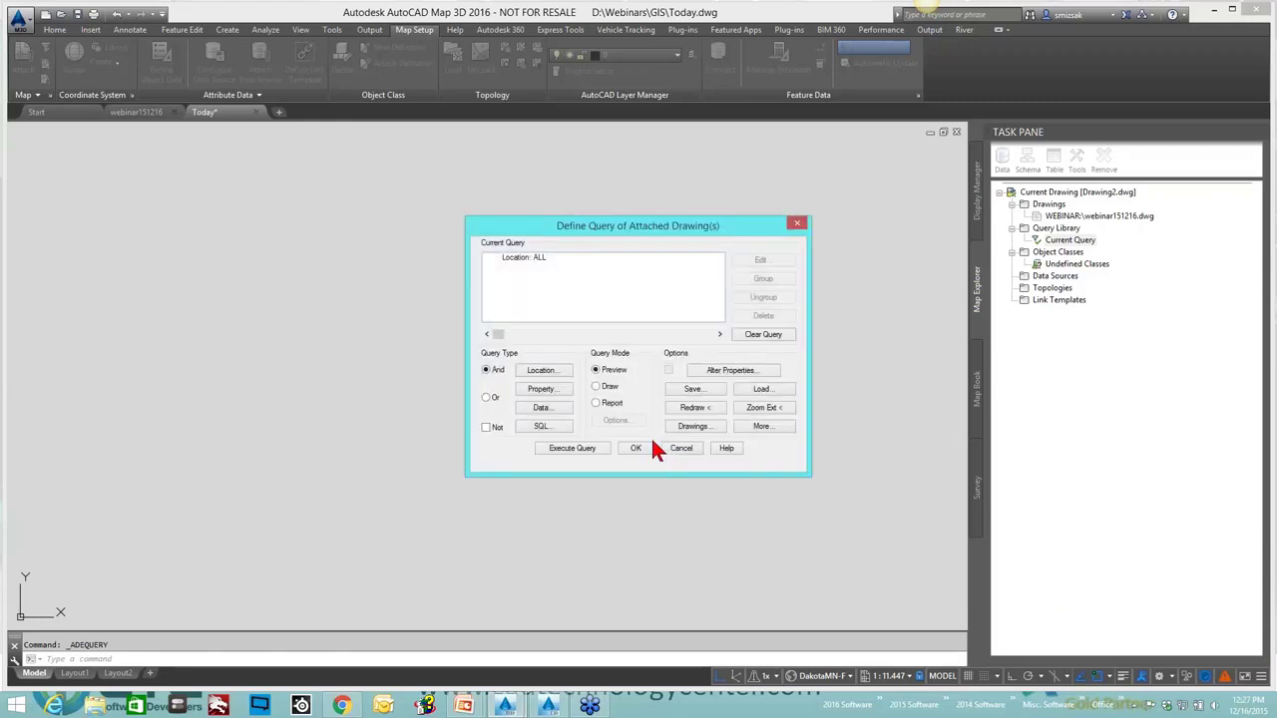
left_click(597, 387)
Examine the properties available for an Elevation property alteration expression in the current query.
left_click(726, 374)
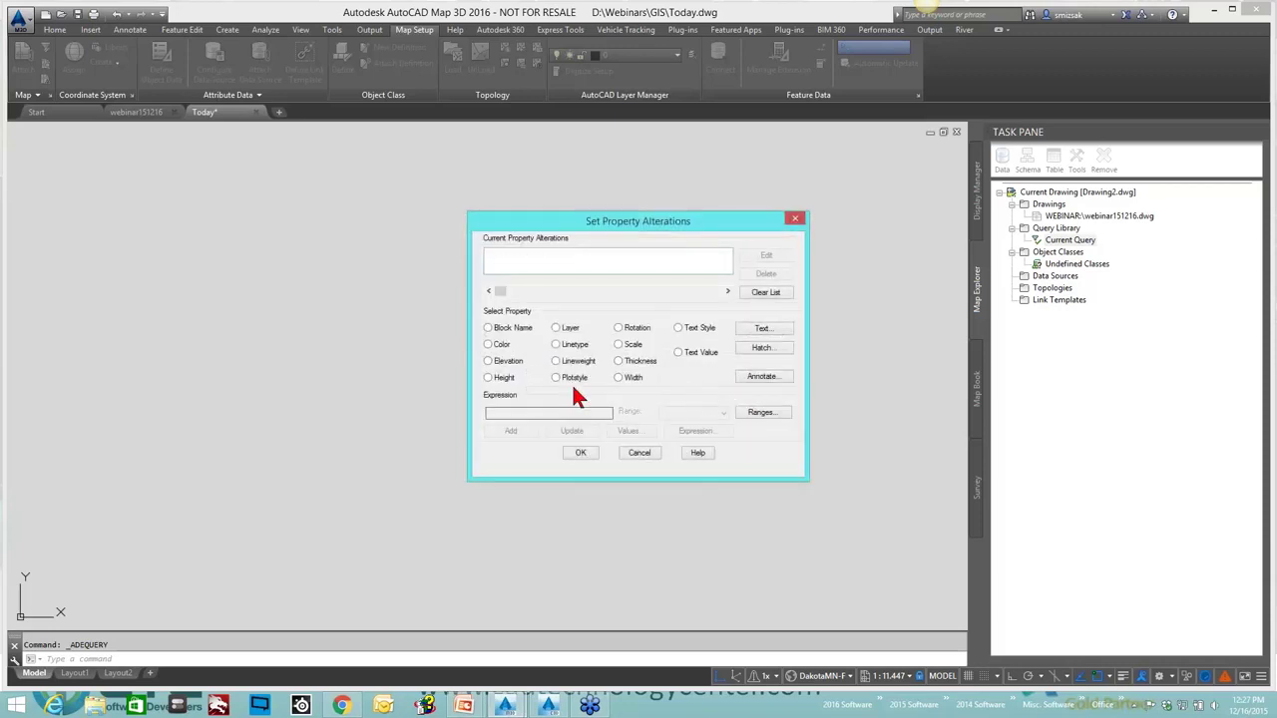
left_click(490, 363)
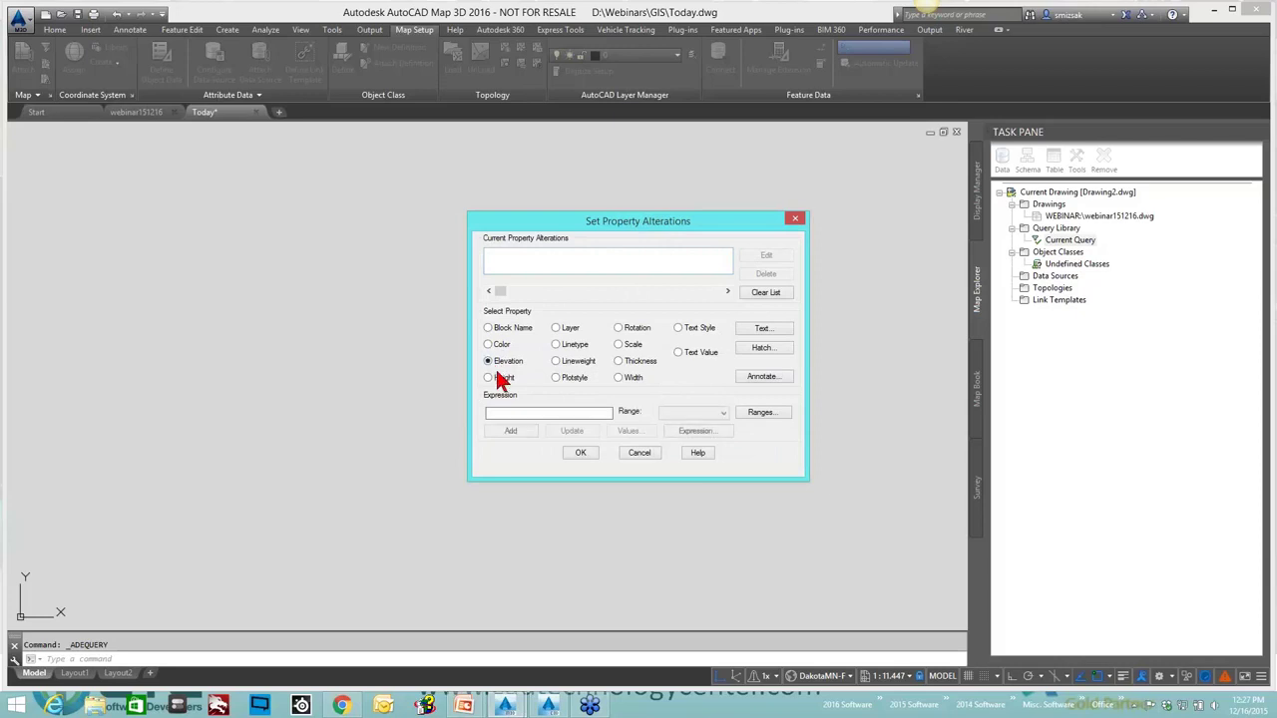
left_click(697, 432)
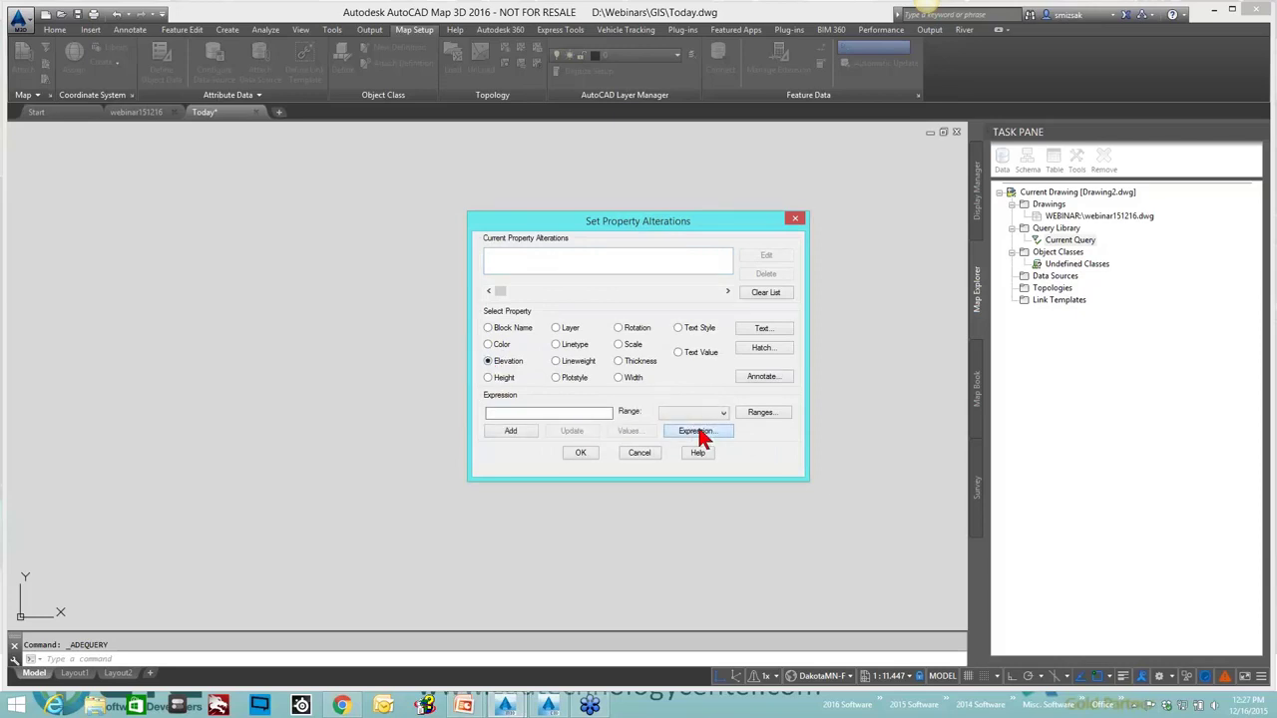
left_click(759, 439)
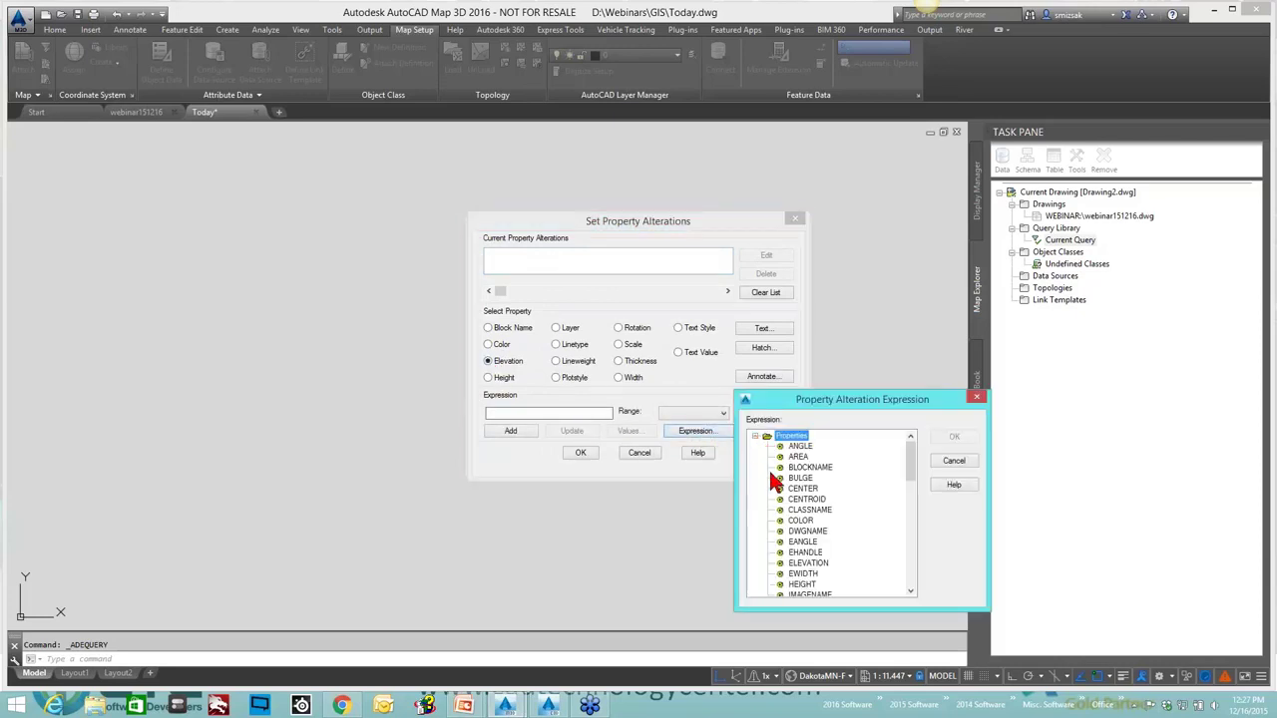
scroll(784, 513, "down", 8)
scroll(821, 533, "down", 3)
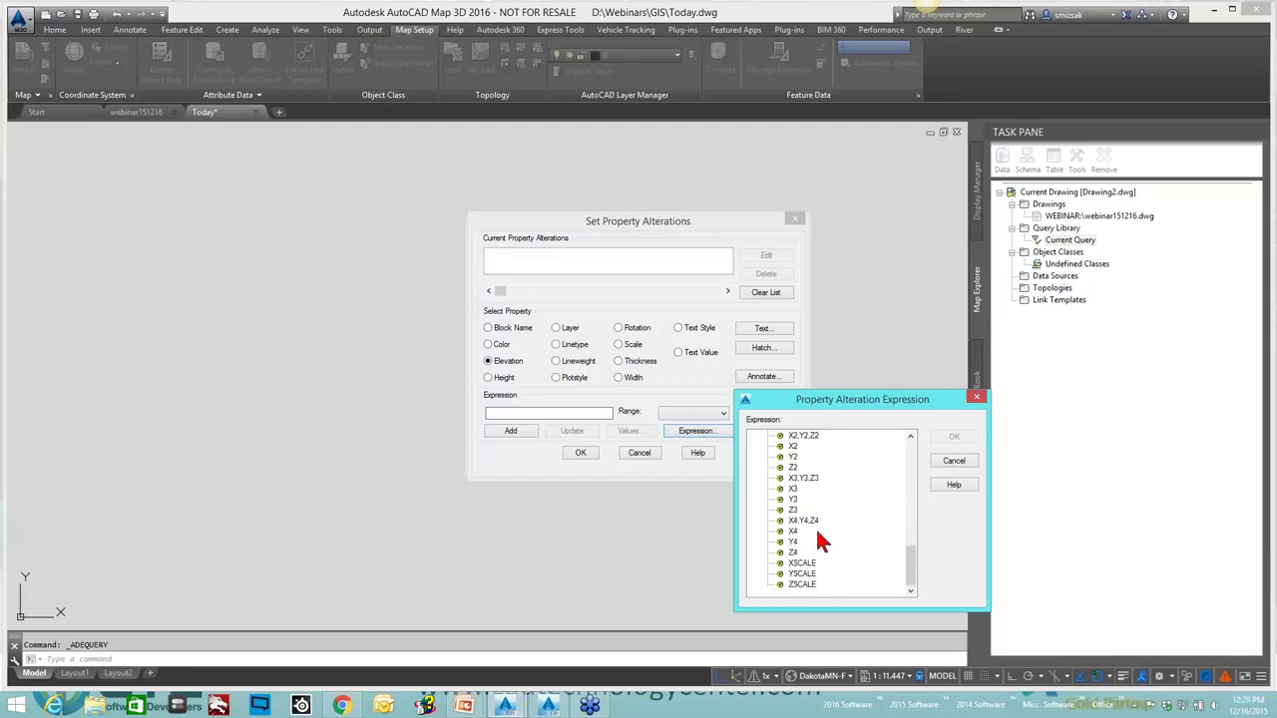
scroll(815, 531, "up", 11)
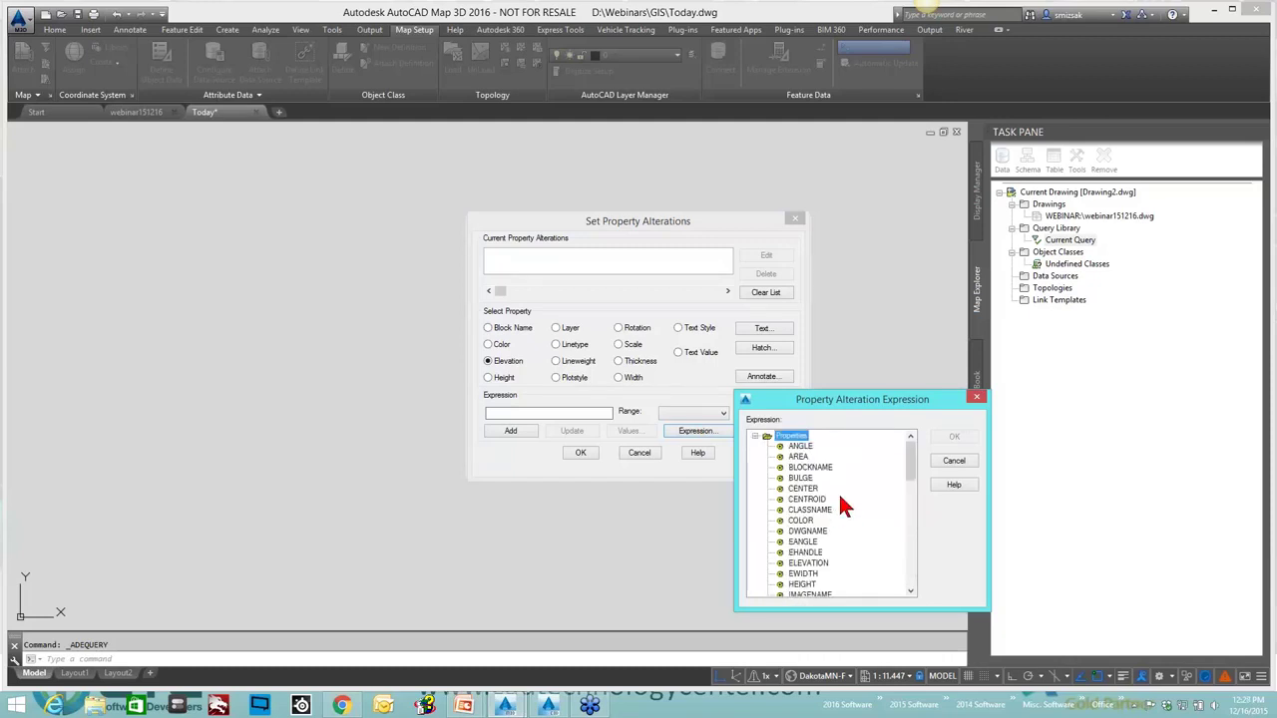
left_click(954, 461)
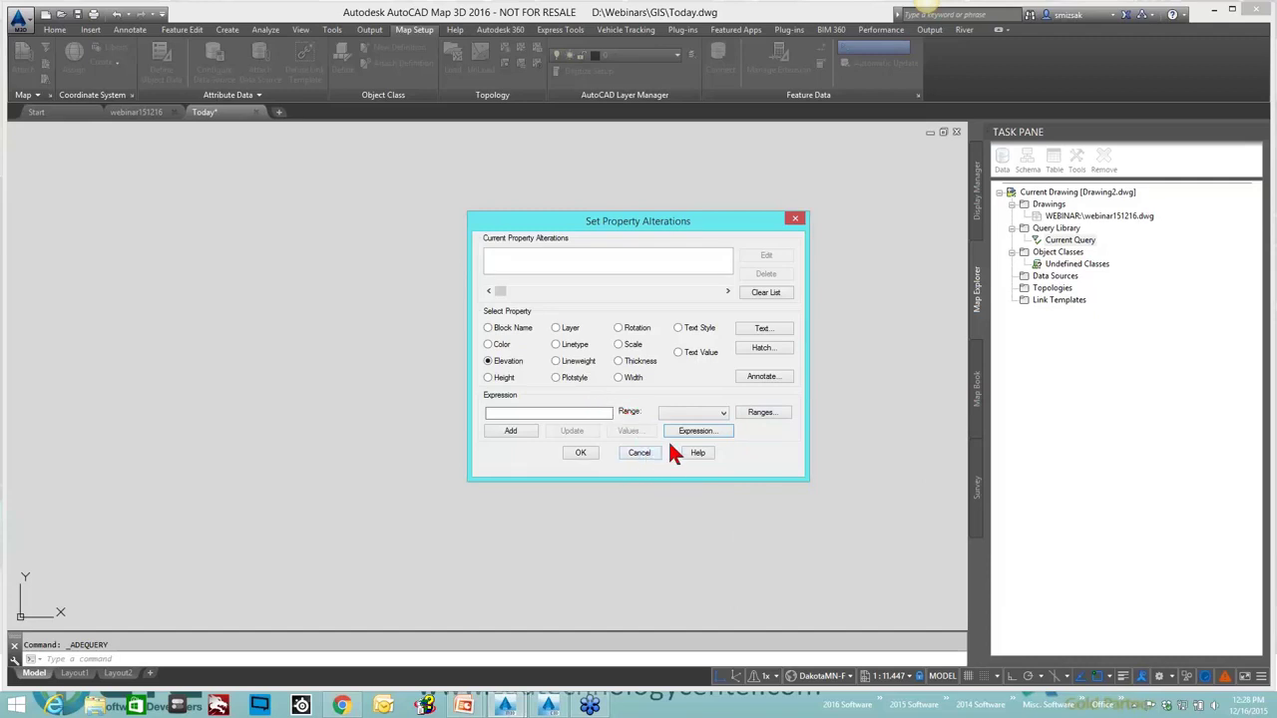
Discard the property alteration and query definition, and close the webinar151216 drawing.
left_click(711, 427)
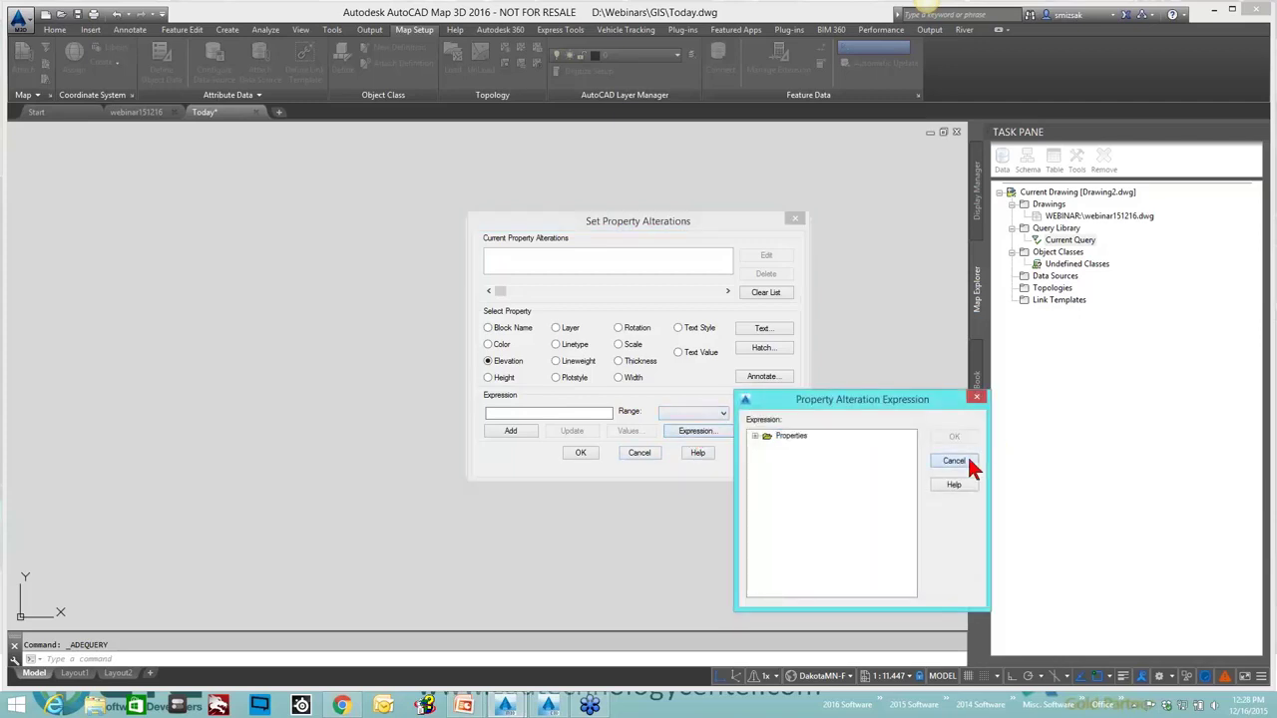
left_click(953, 460)
left_click(639, 453)
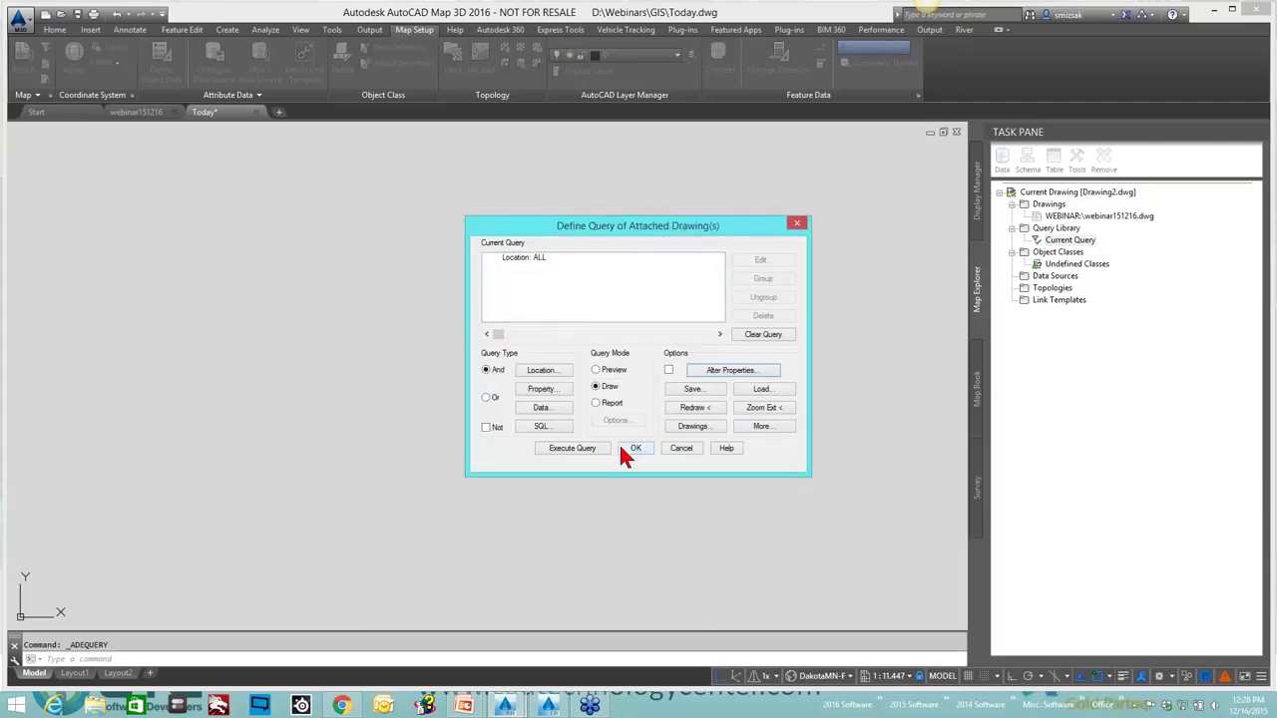
left_click(677, 450)
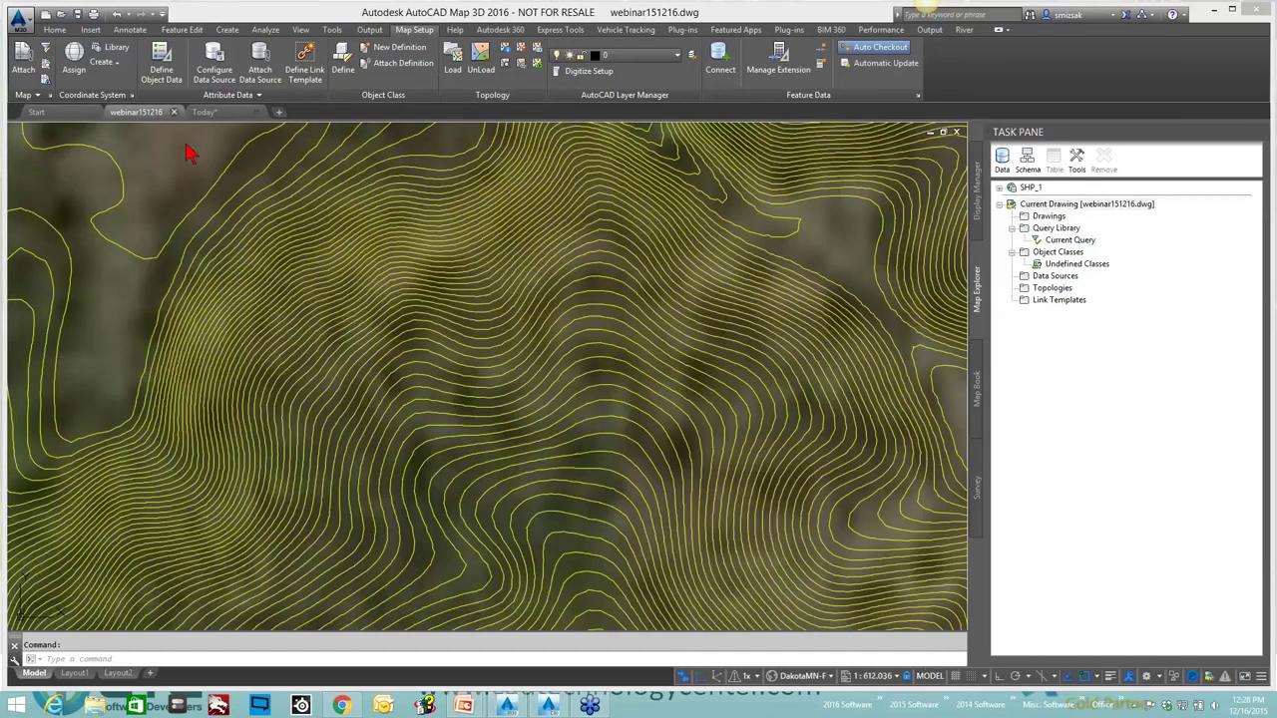
left_click(172, 112)
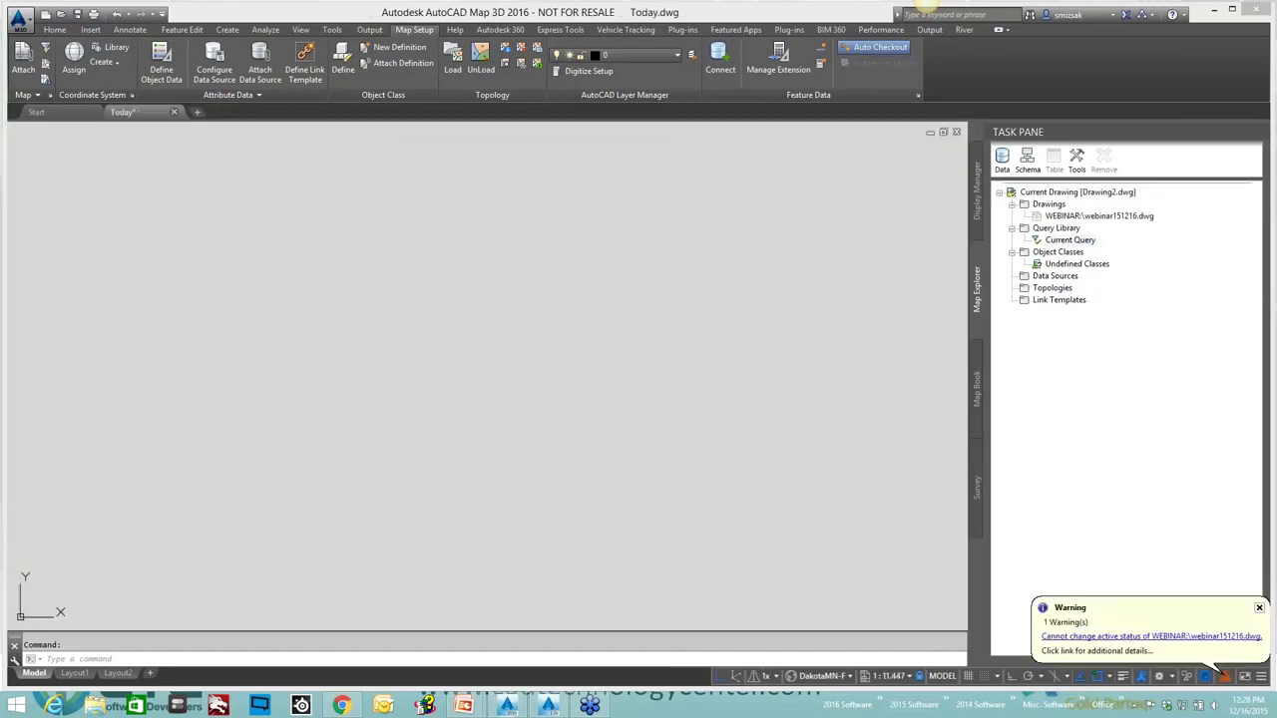
Try to alter the Elevation property by expression in a current query with a location condition of All.
right_click(1073, 242)
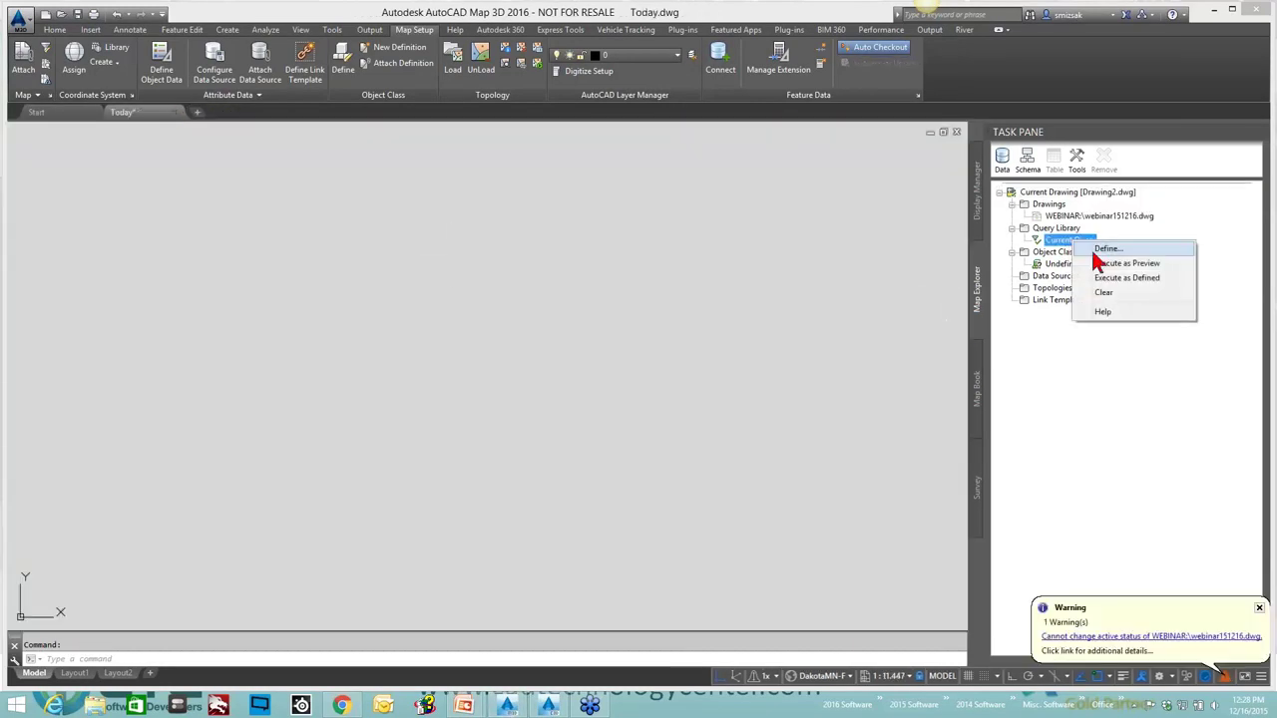
left_click(1103, 249)
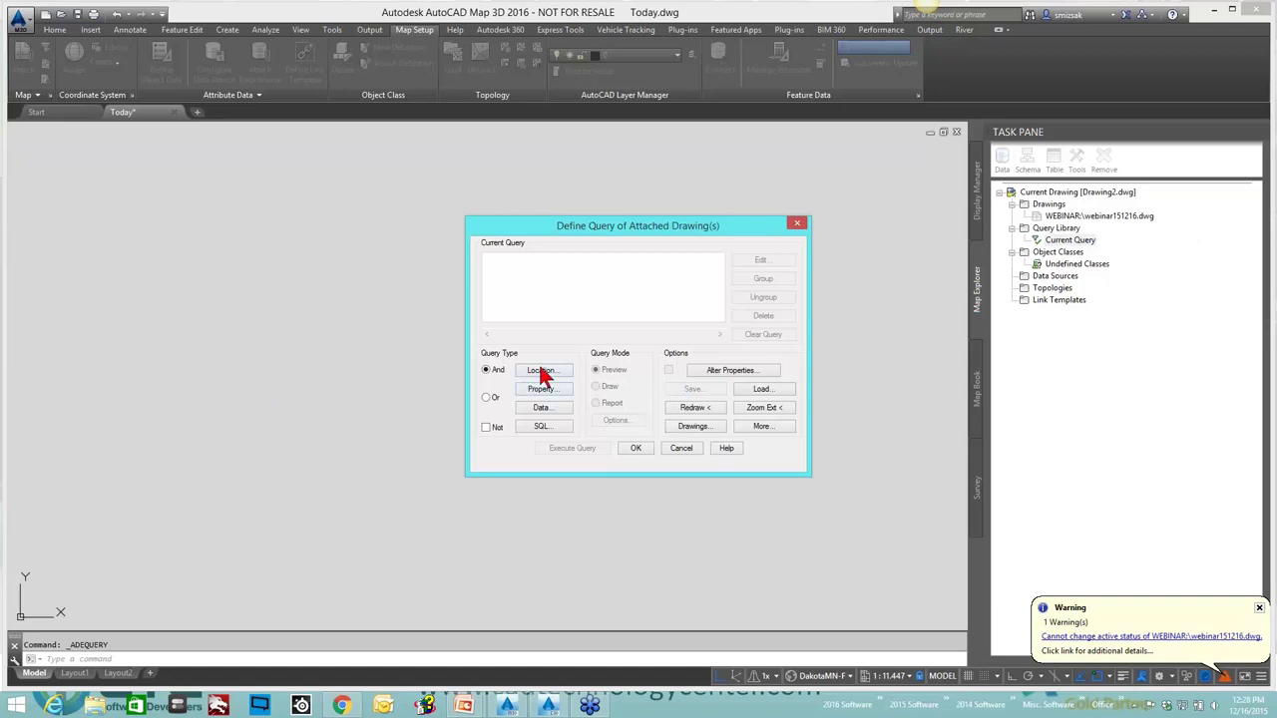
left_click(539, 366)
left_click(658, 445)
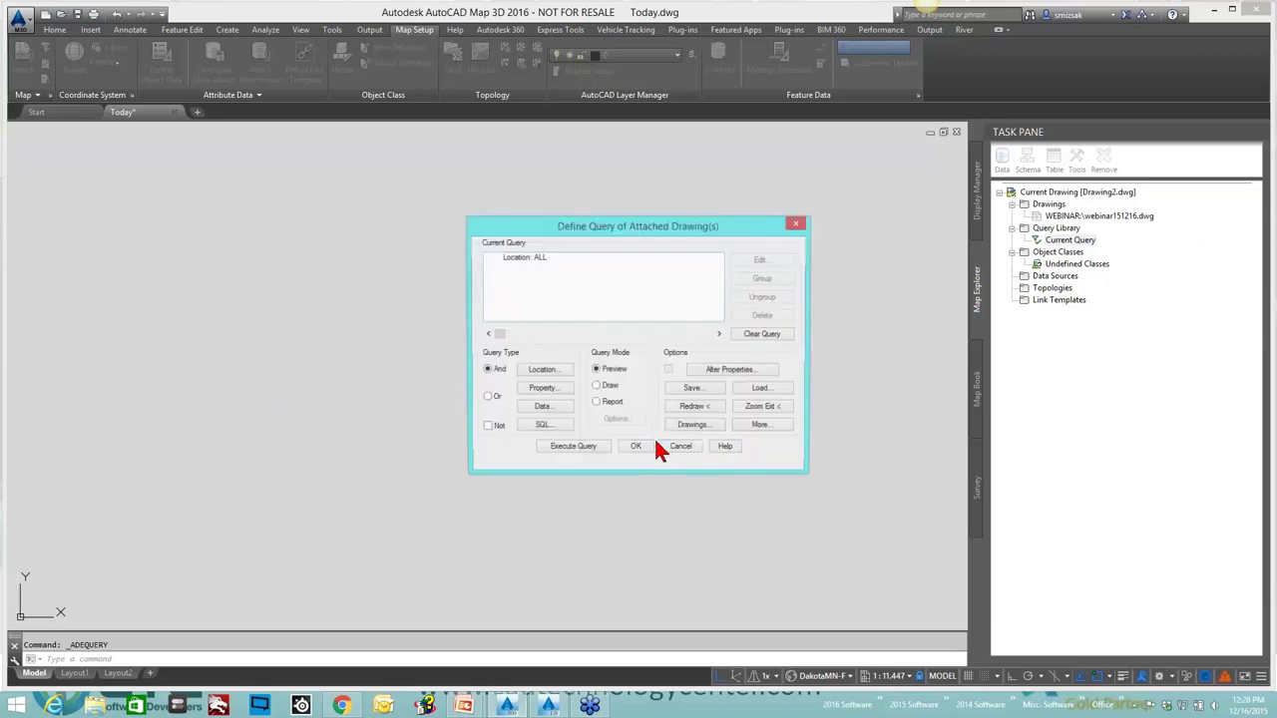
left_click(719, 370)
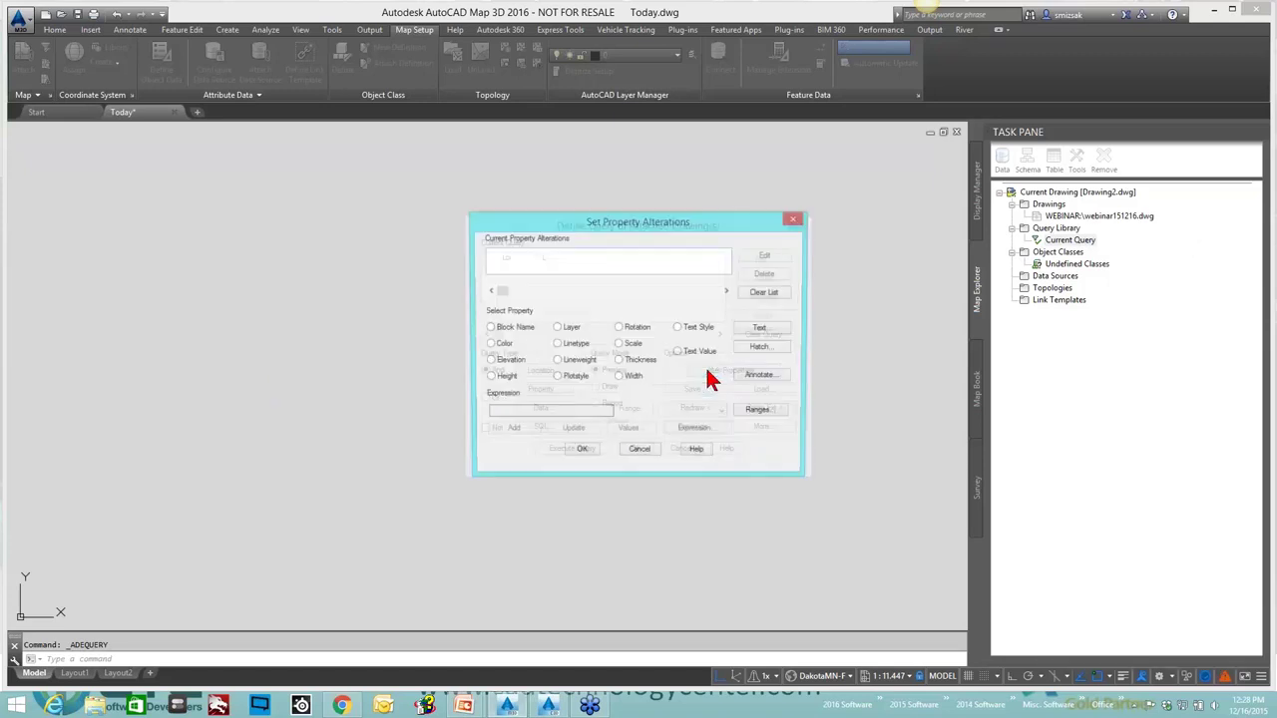
left_click(501, 361)
left_click(697, 431)
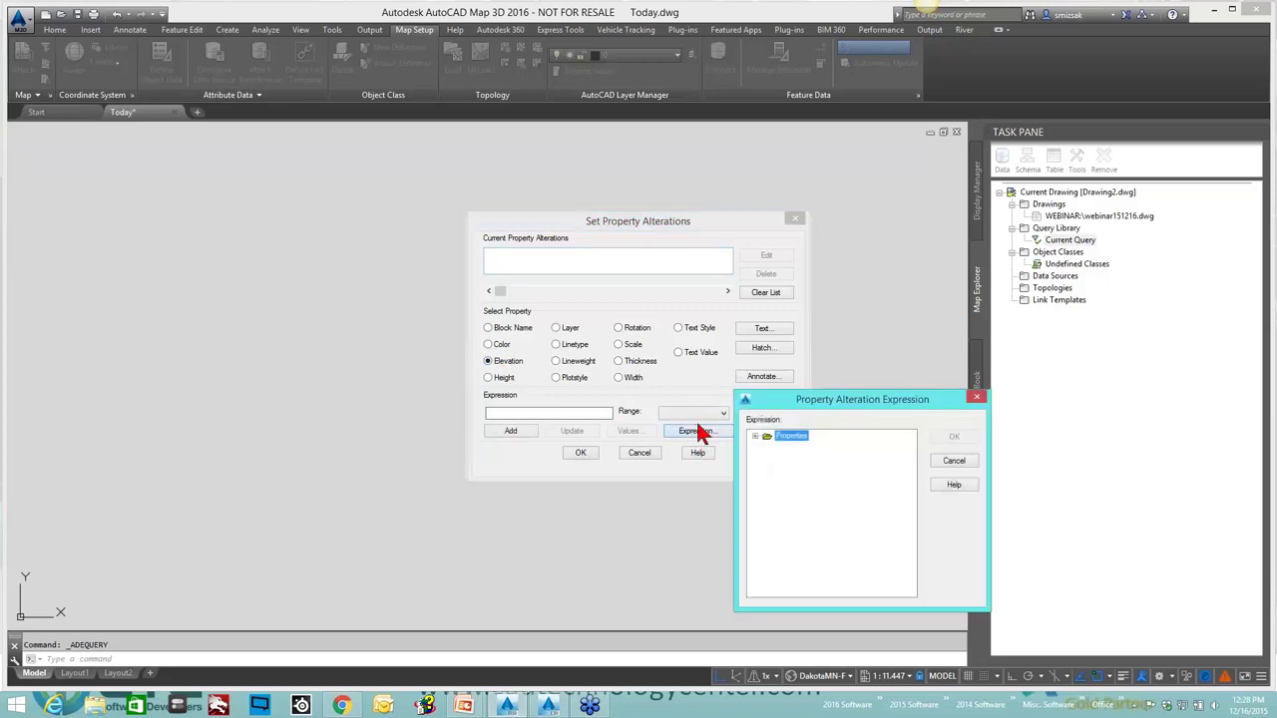
left_click(756, 436)
left_click(756, 436)
left_click(954, 461)
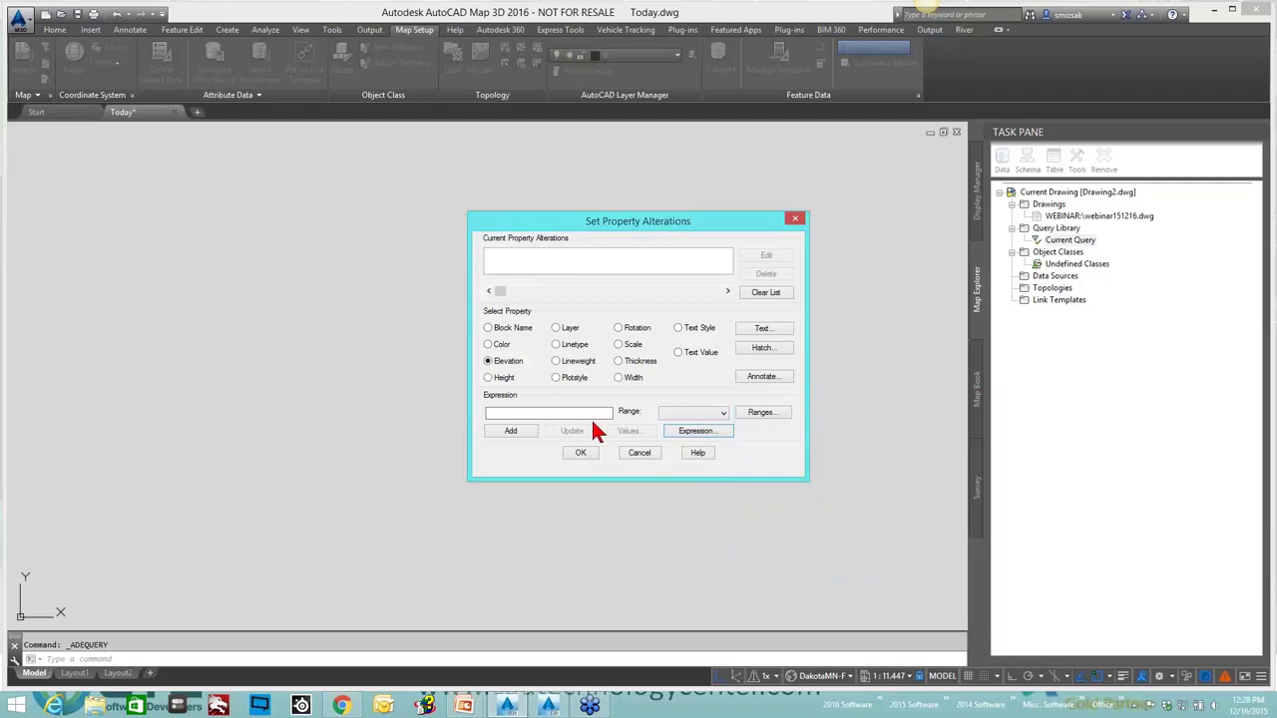
Cancel the query definition and close the Today drawing without saving its changes.
left_click(639, 456)
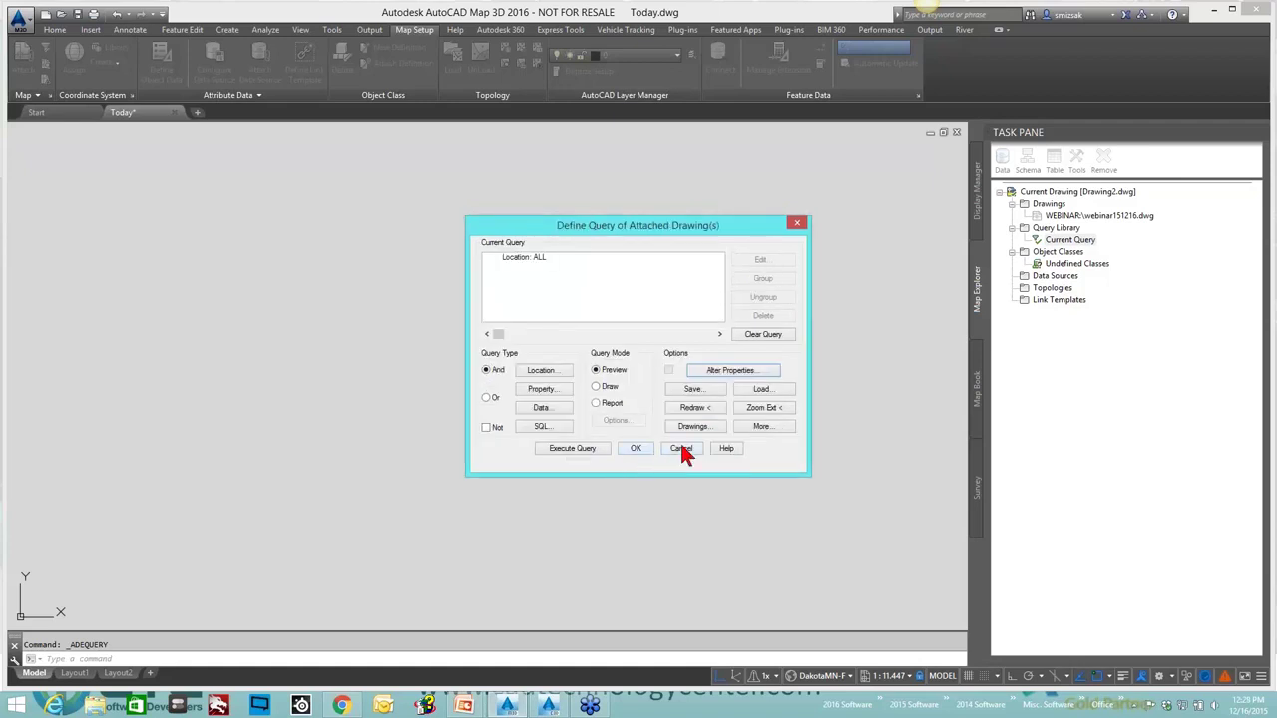
left_click(682, 448)
left_click(176, 112)
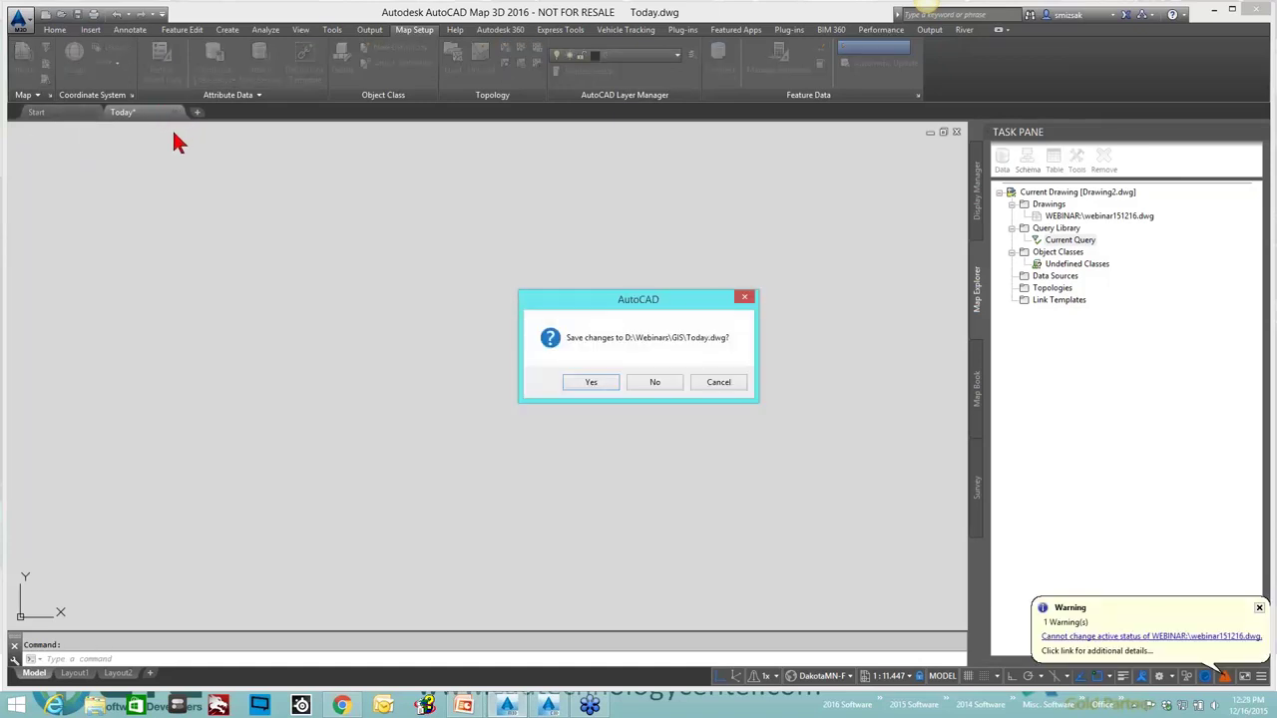
left_click(655, 382)
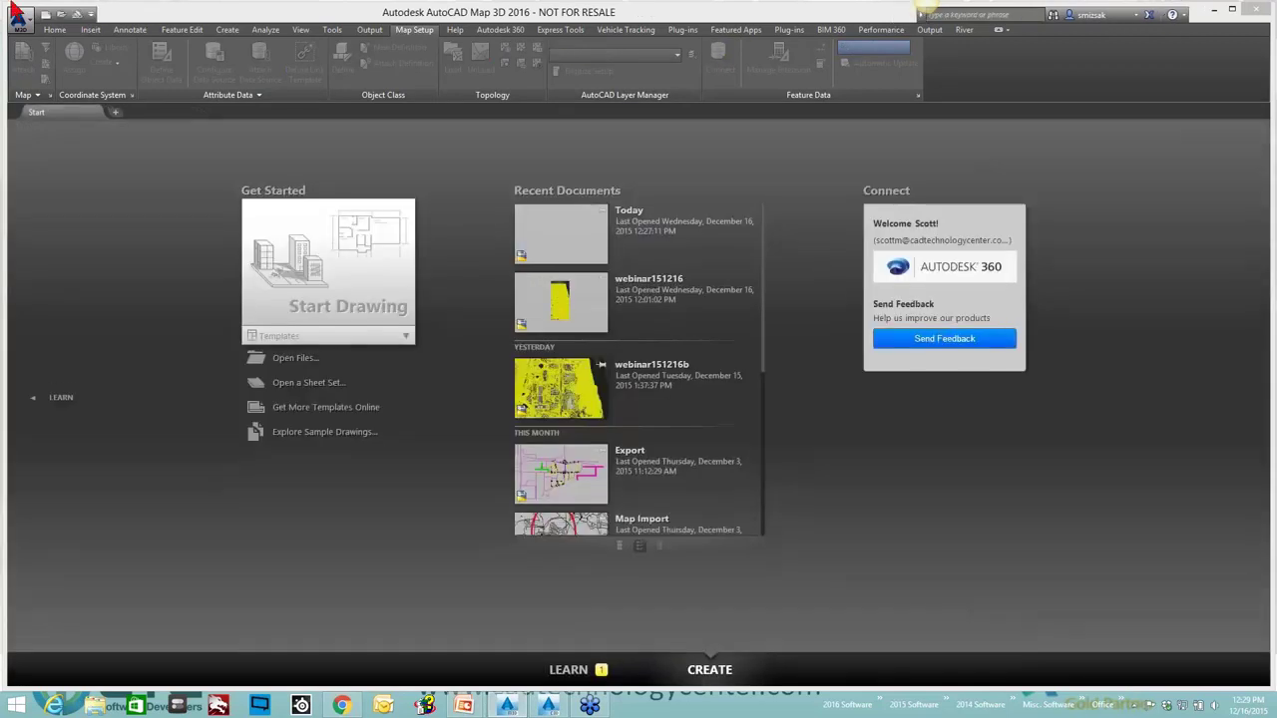
Start a new drawing from the map2d.dwt template.
left_click(20, 23)
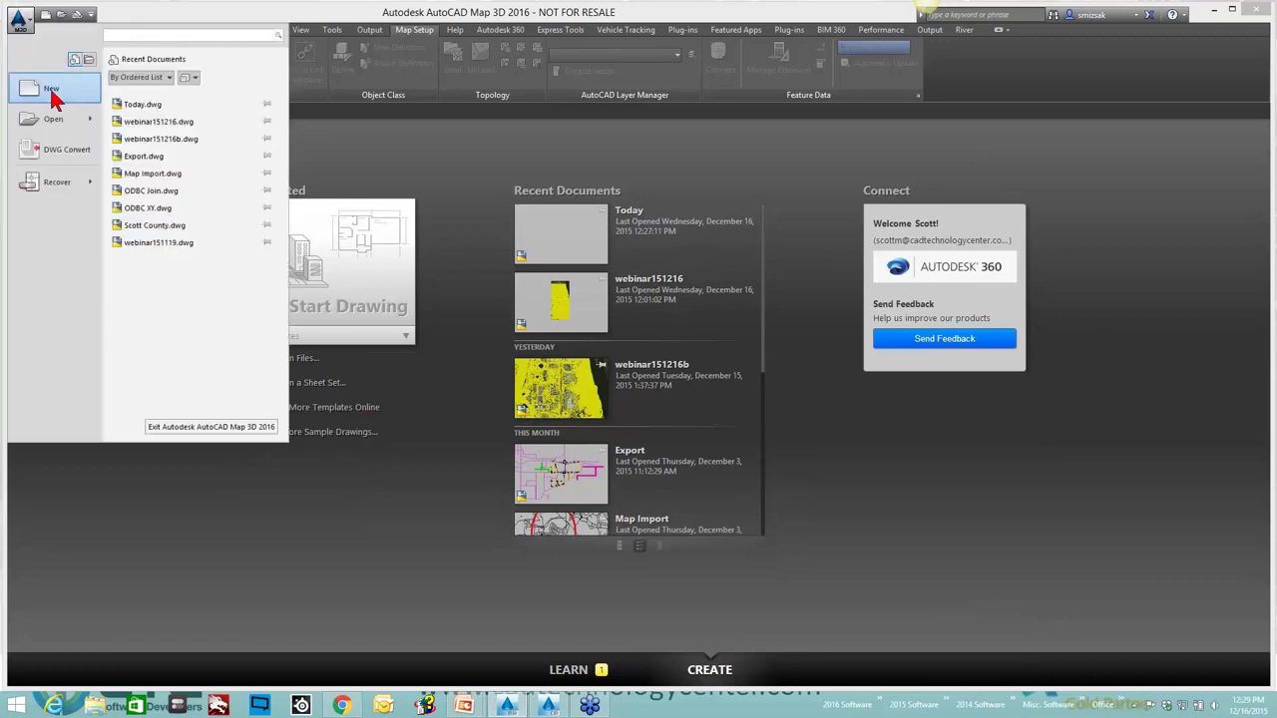
left_click(63, 112)
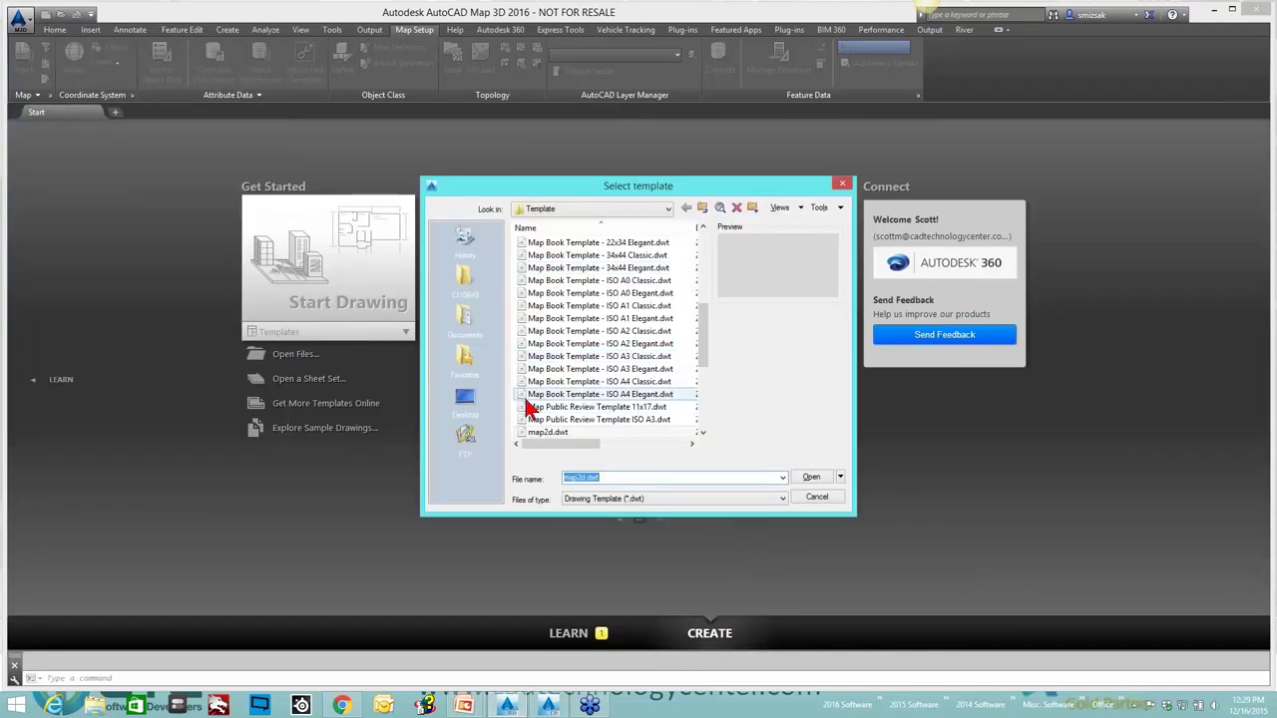
left_click(811, 477)
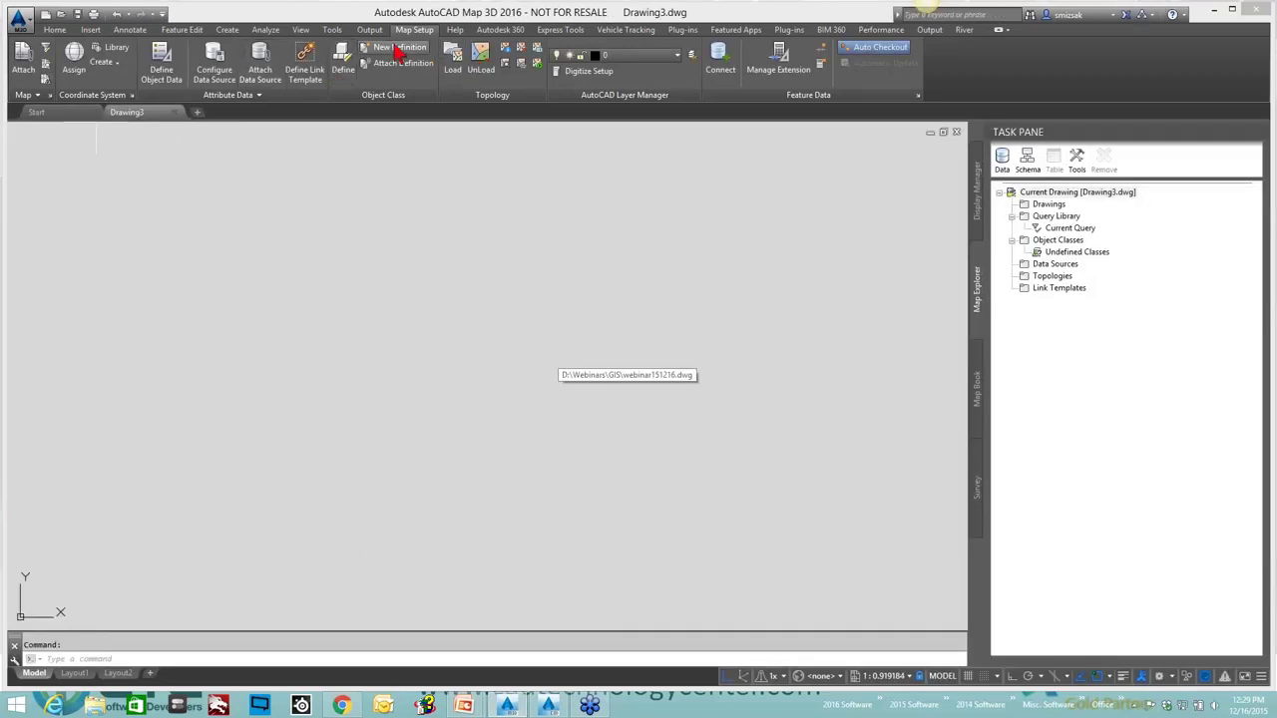
Find the Dakota County coordinate systems and assign DakotaMN-F to the new drawing.
left_click(74, 58)
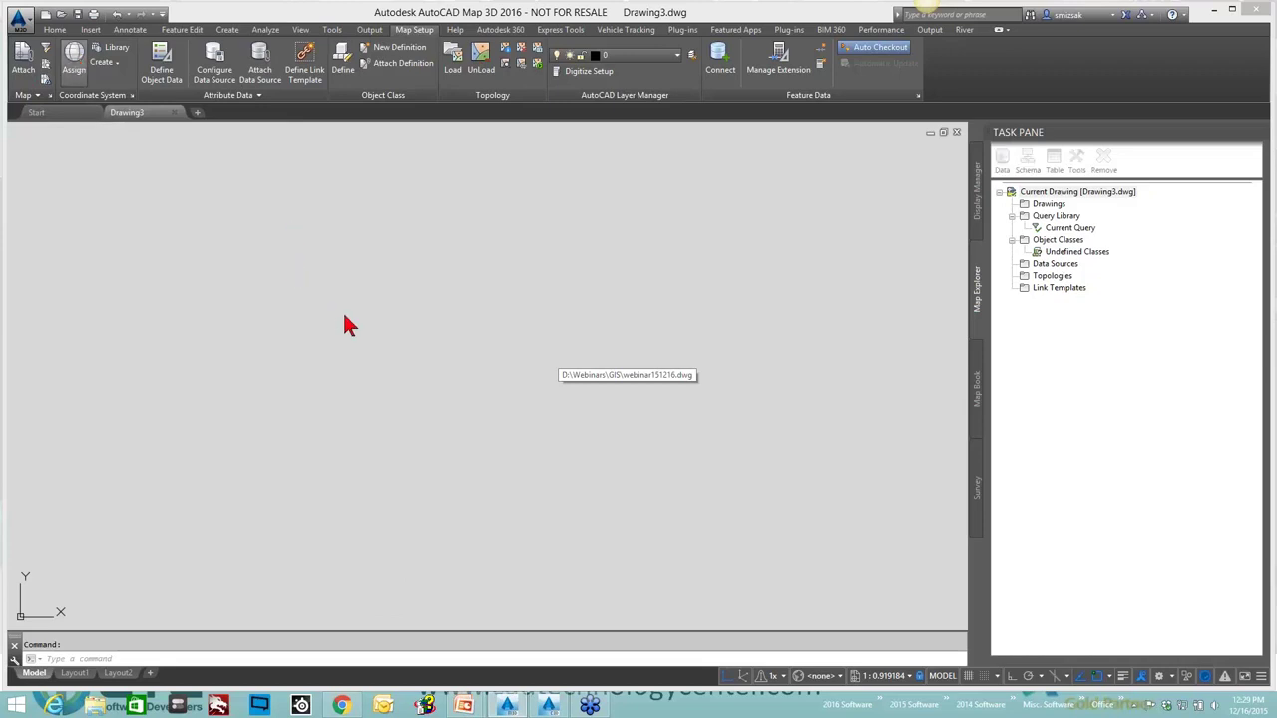
left_click(374, 261)
type("d")
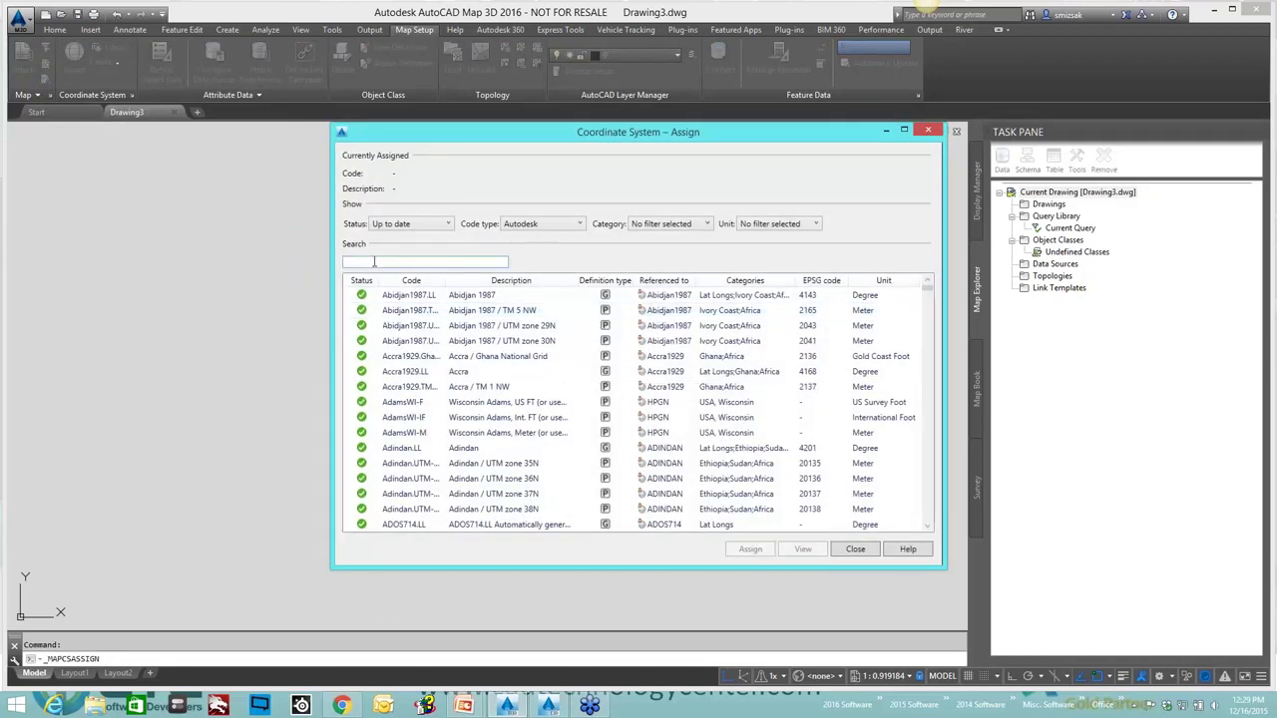
type("akot")
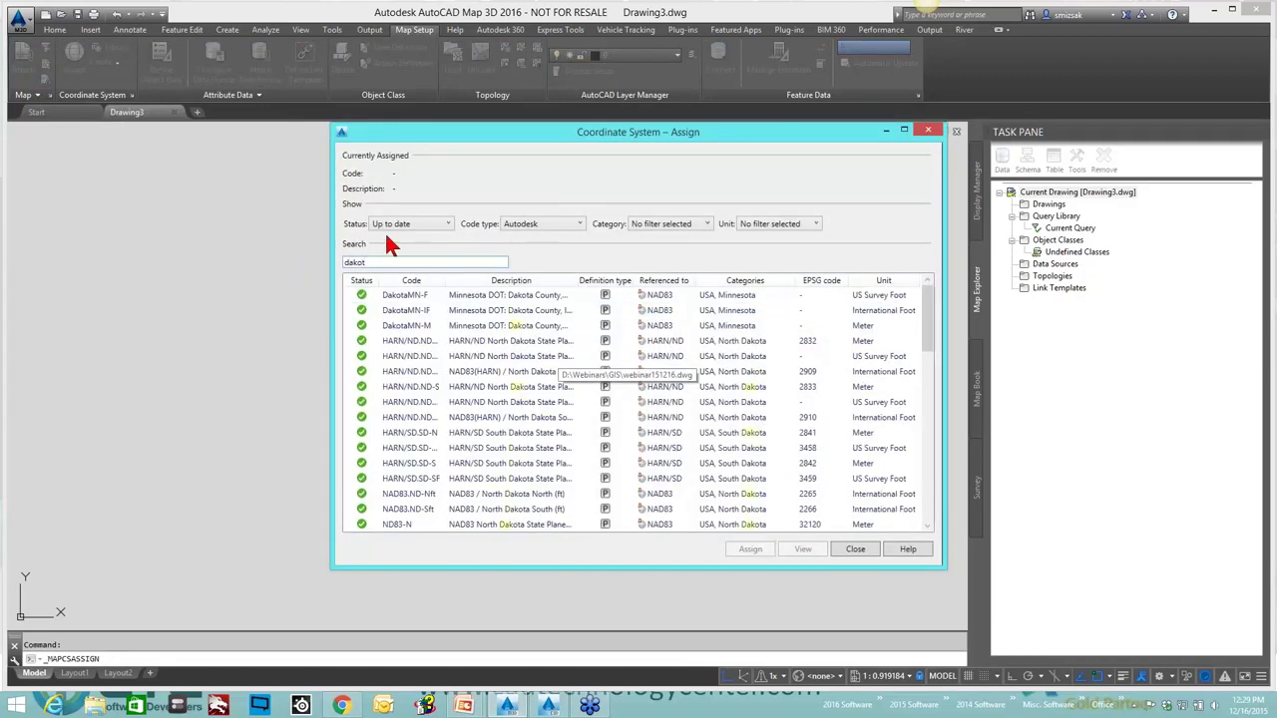
double_click(419, 295)
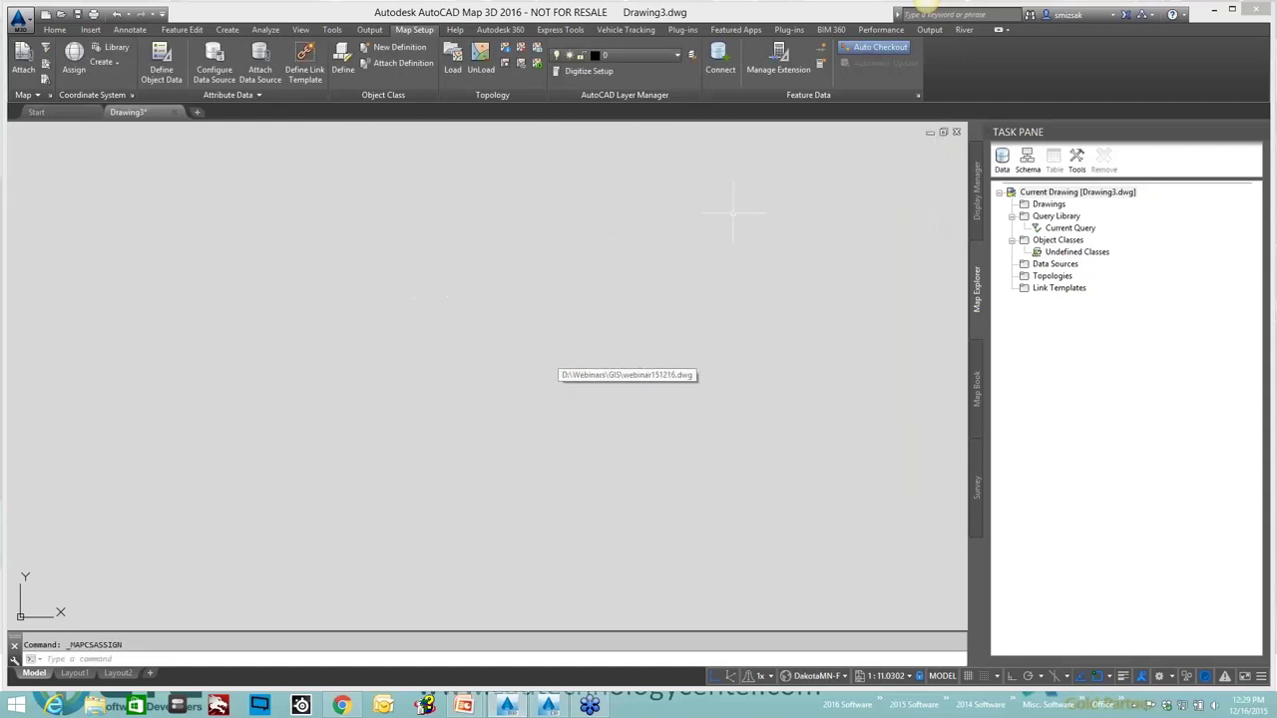
Attach the webinar151216 drawing from the WEBINAR drive alias (D:\Webinars\GIS) as a source for the new drawing.
right_click(1045, 206)
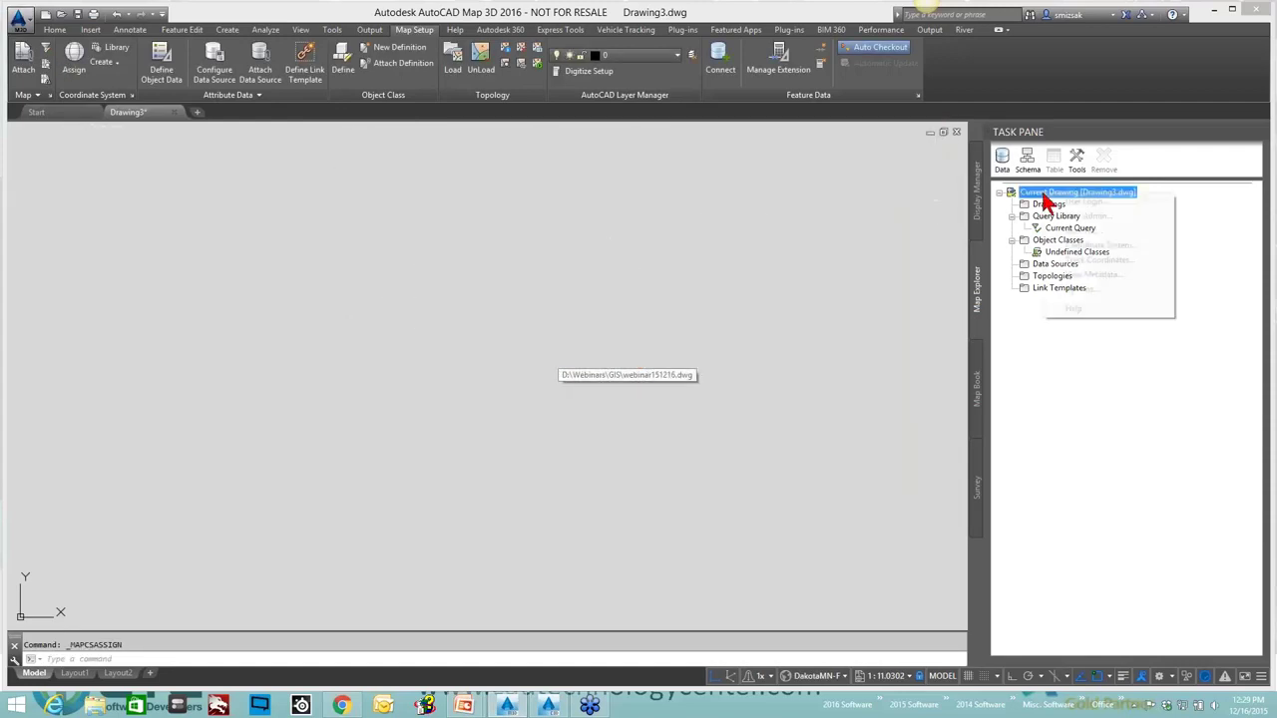
key("Escape")
left_click(1046, 205)
right_click(1047, 208)
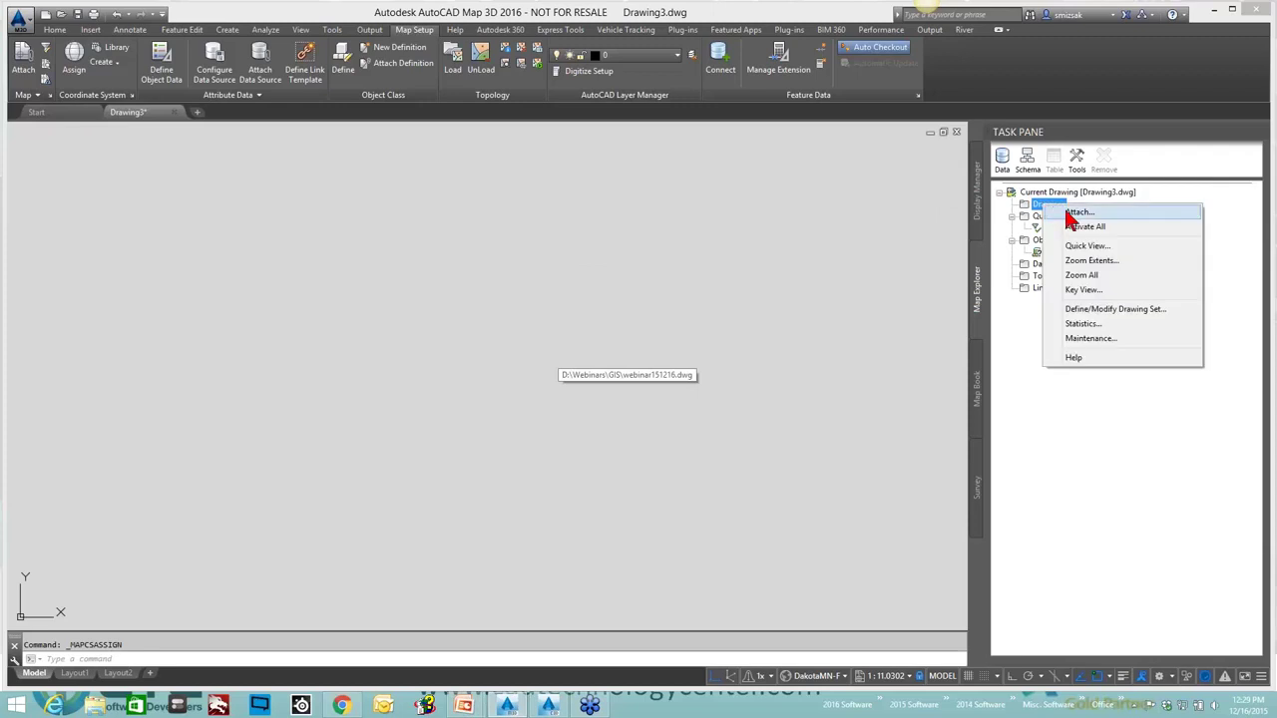
left_click(1056, 213)
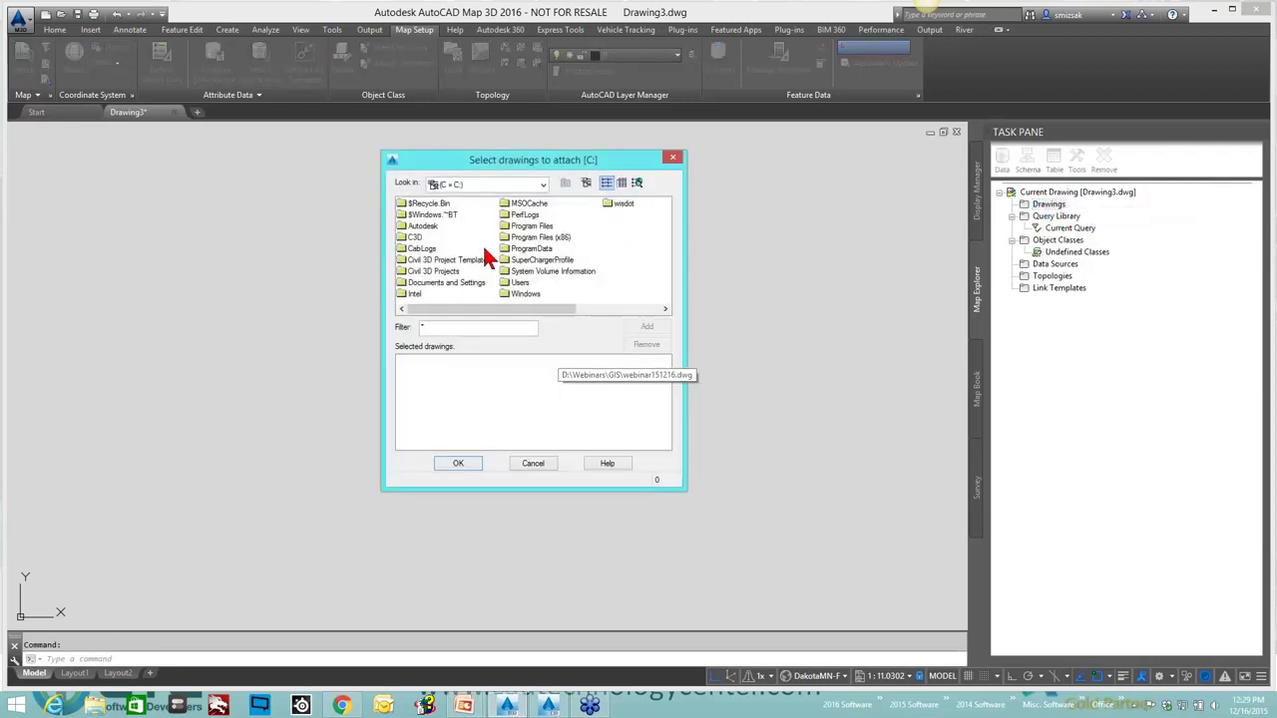
left_click(542, 185)
left_click(488, 209)
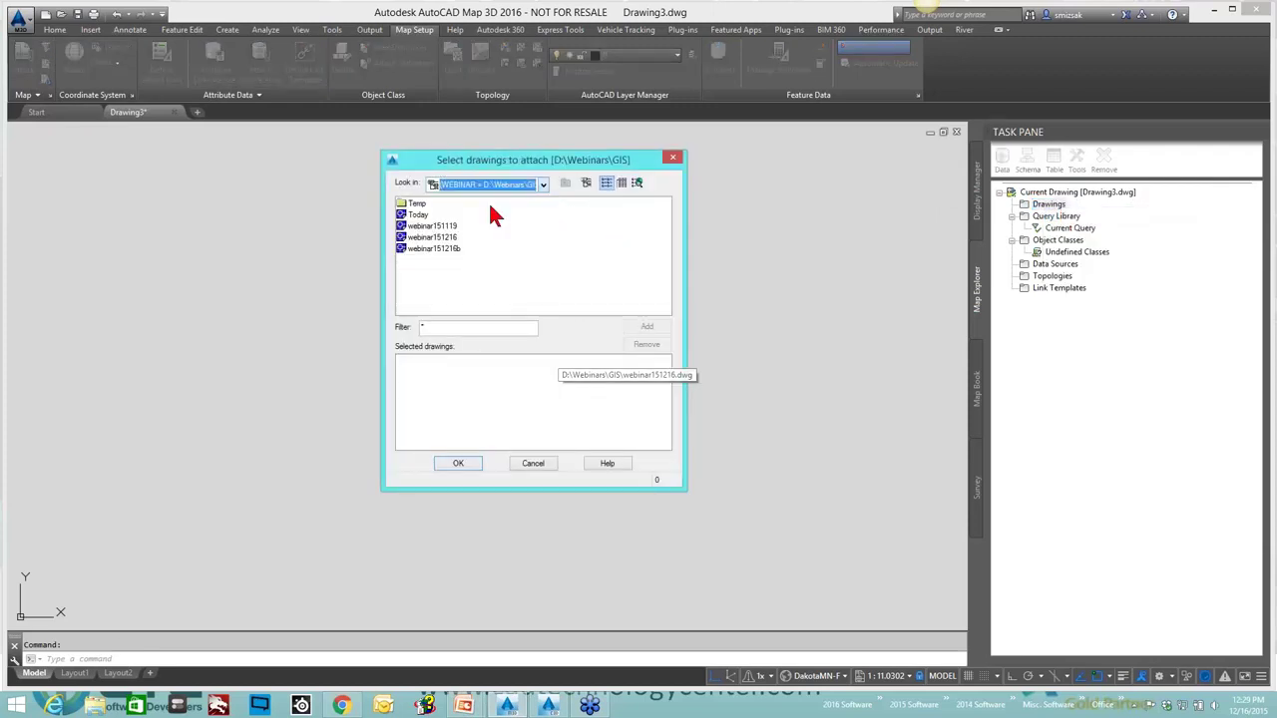
left_click(436, 237)
left_click(645, 327)
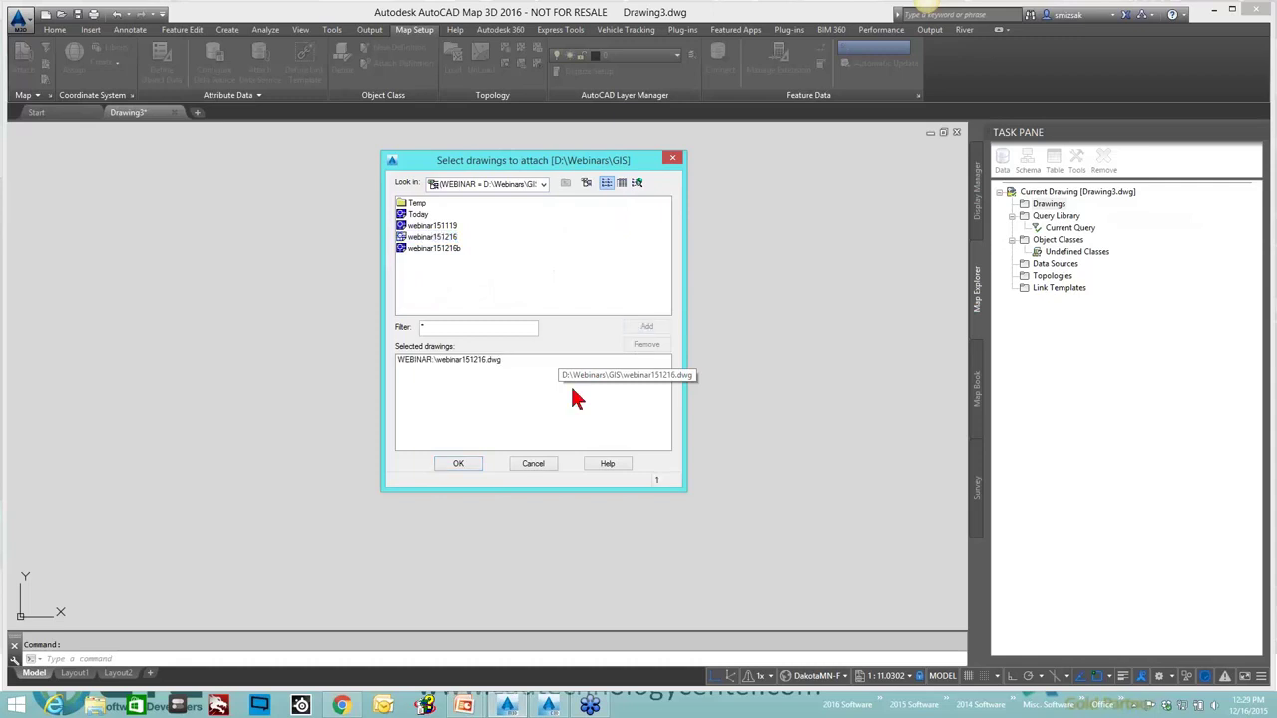
left_click(465, 464)
Define the current query on the attached webinar151216 drawing with a location condition of All.
right_click(1059, 247)
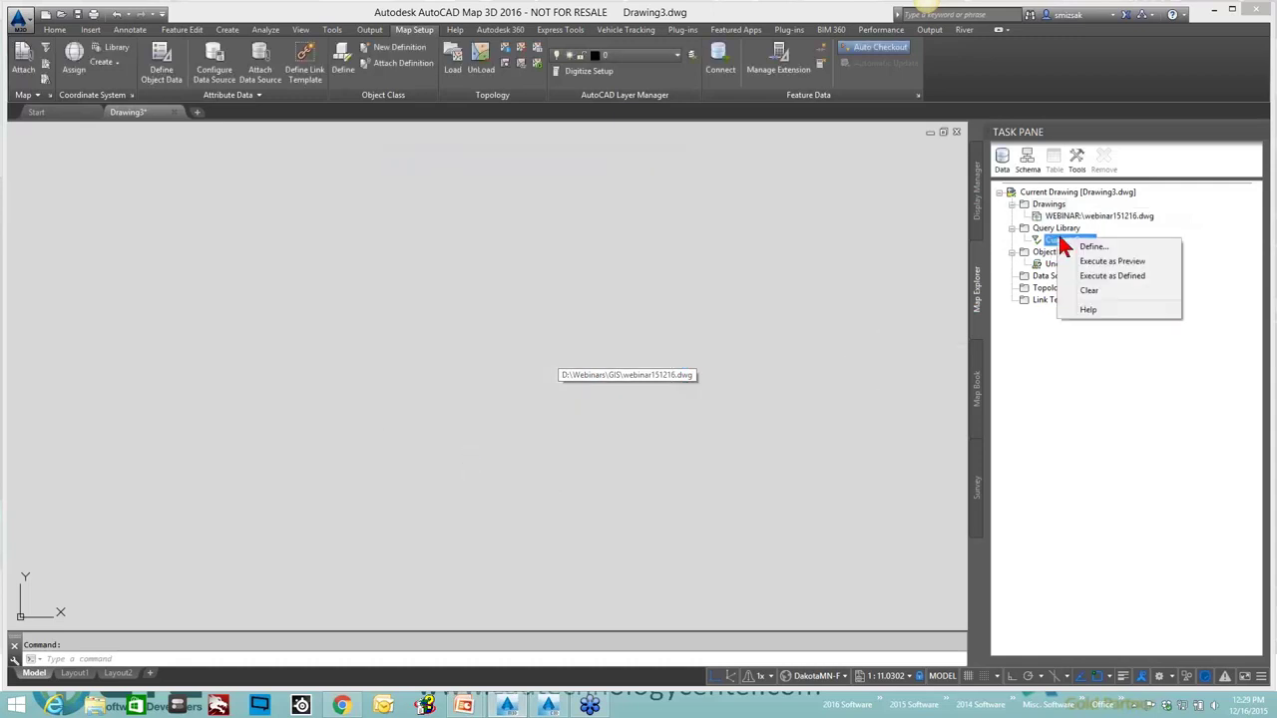
left_click(1090, 248)
left_click(534, 371)
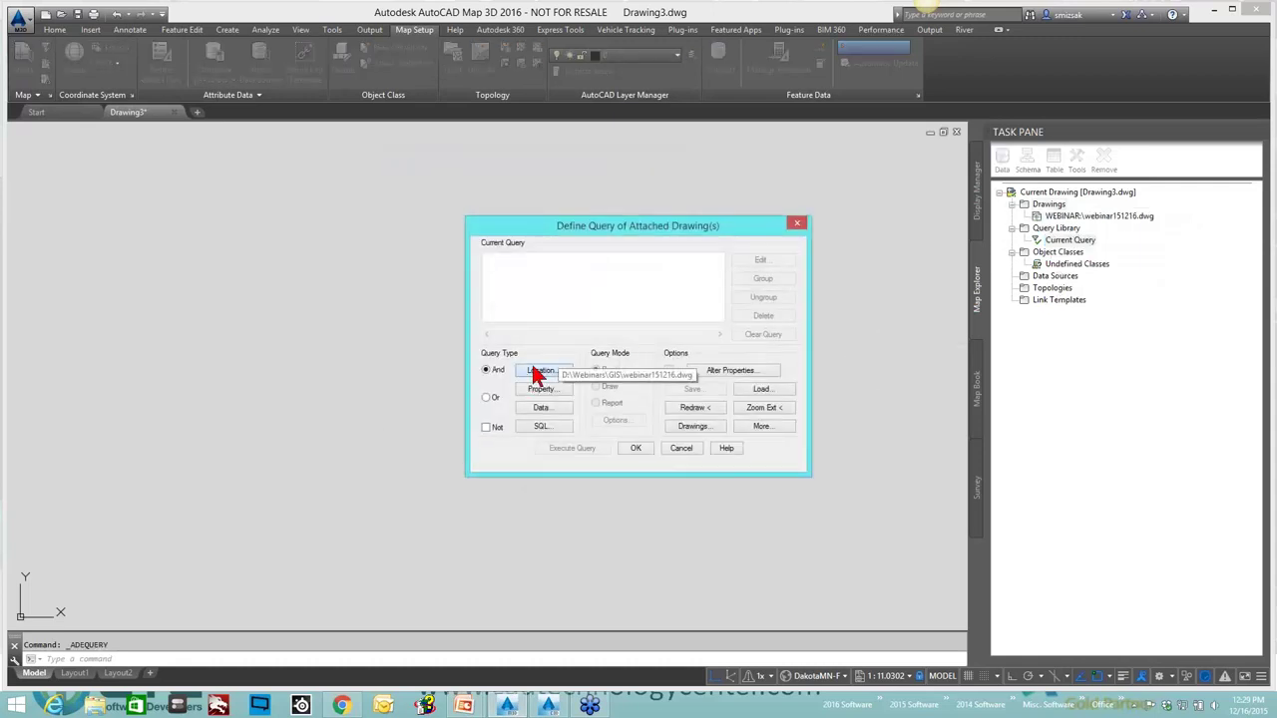
left_click(656, 447)
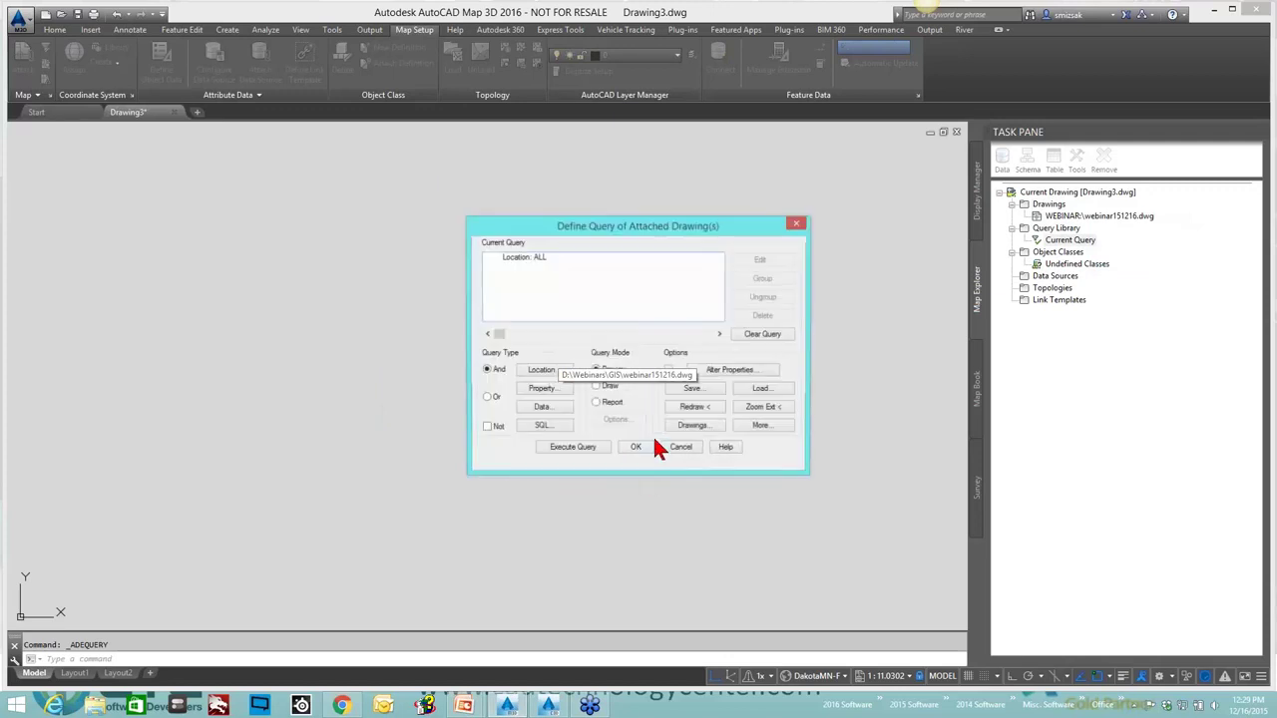
Add an Elevation property alteration to the query, using the Elevation field of the ELEVATION_Contours object data as its expression.
left_click(714, 379)
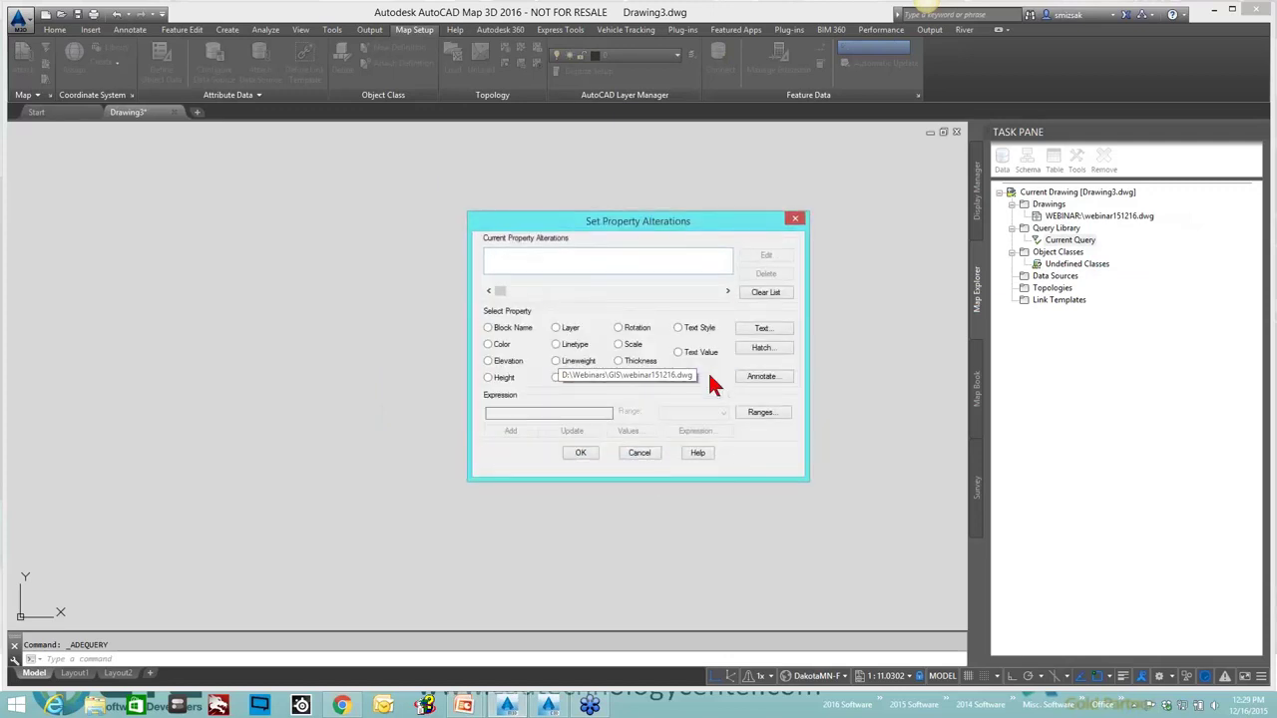
left_click(488, 361)
left_click(704, 429)
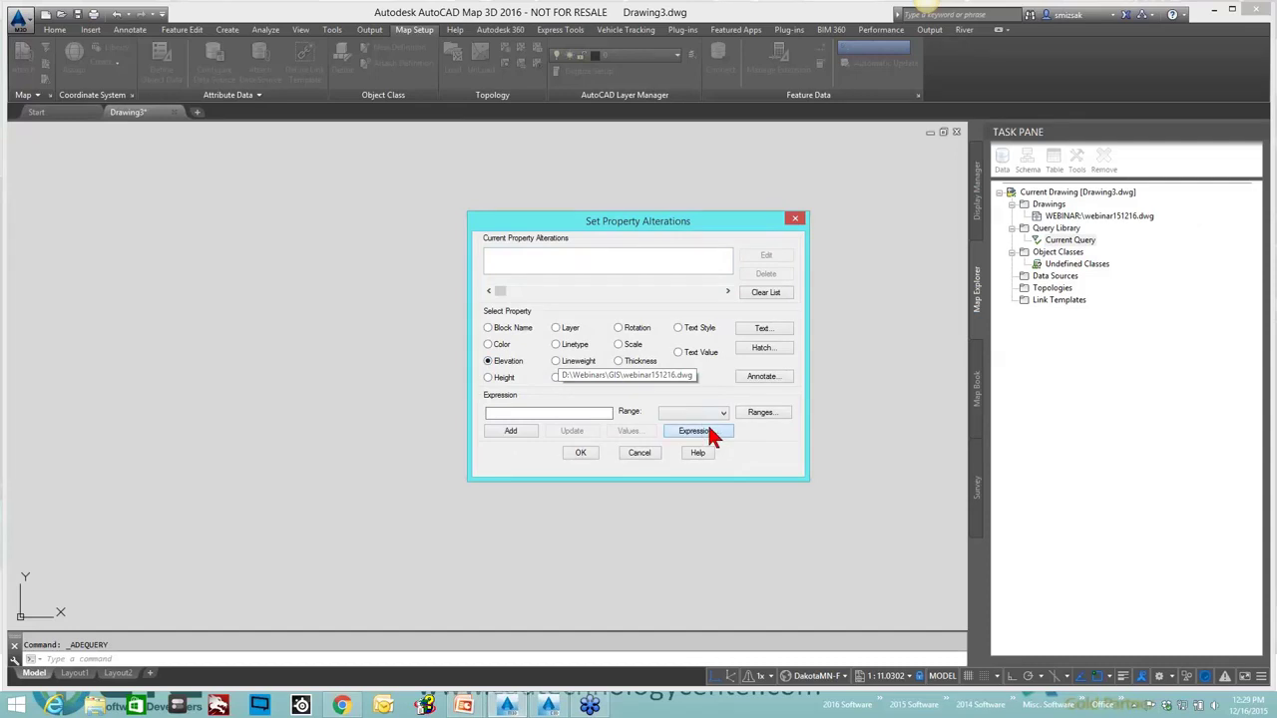
left_click(757, 446)
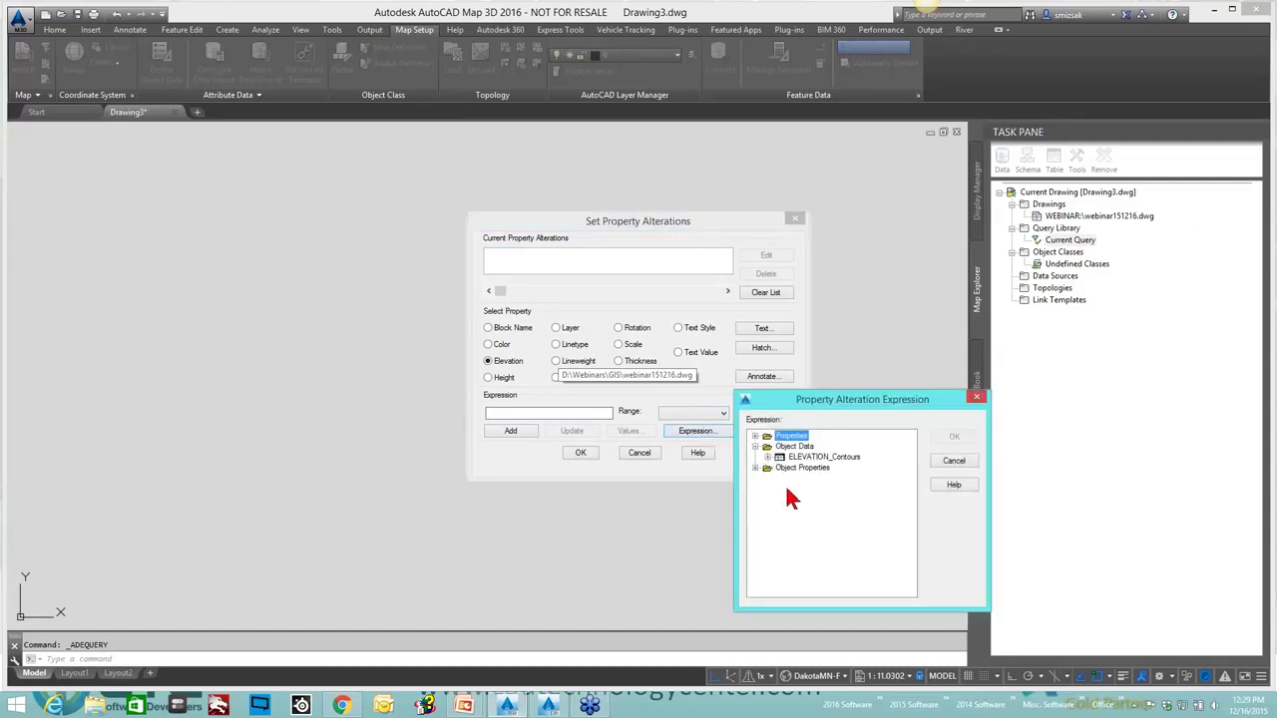
left_click(766, 456)
left_click(815, 479)
left_click(954, 439)
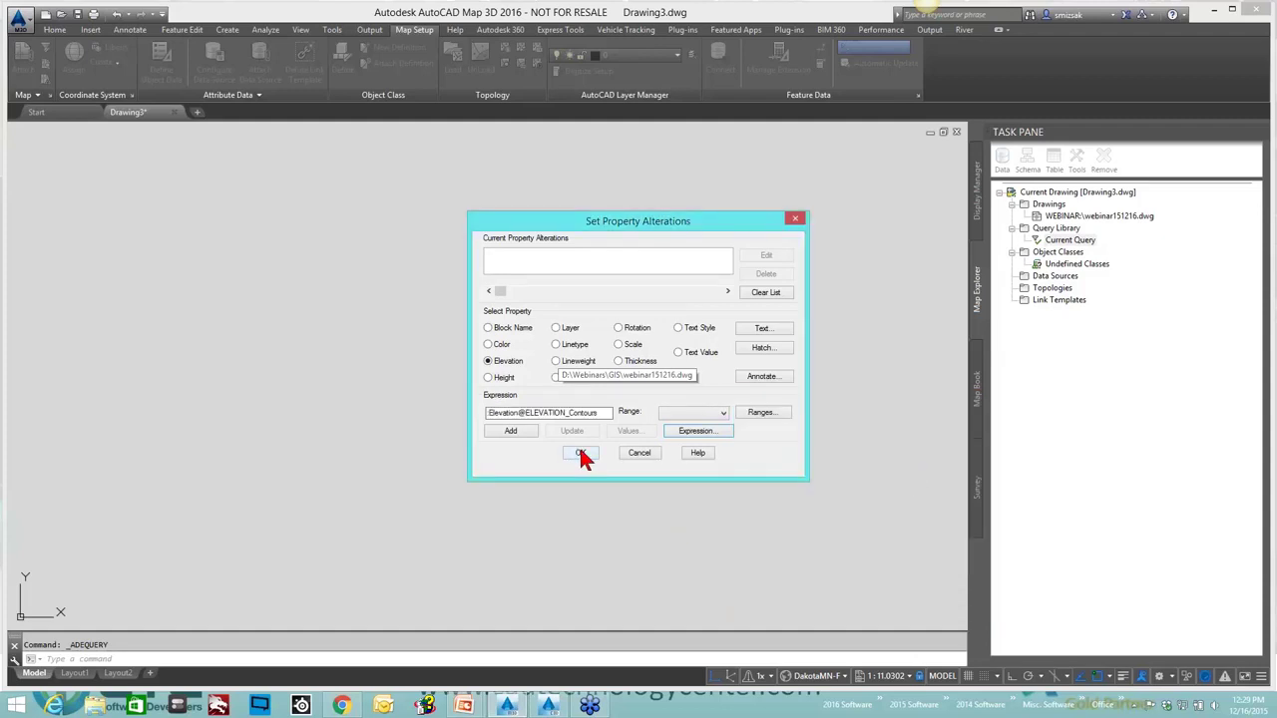
left_click(517, 433)
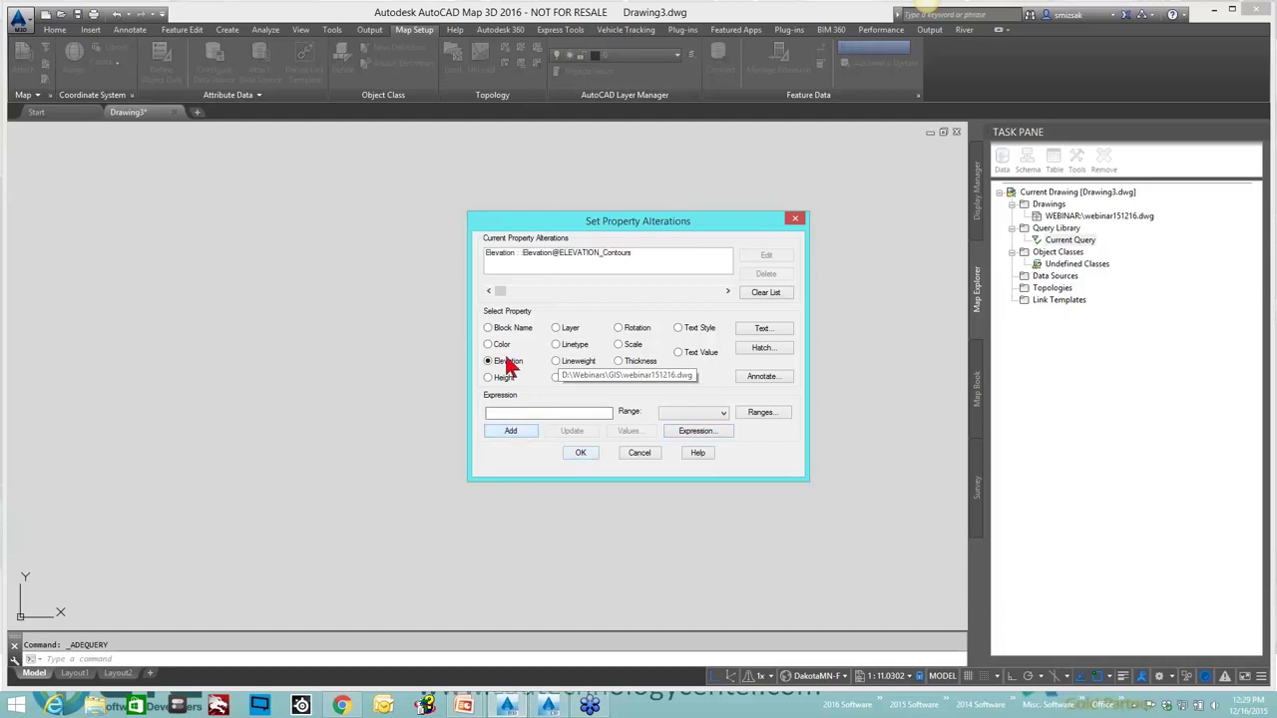
left_click(563, 249)
left_click(583, 453)
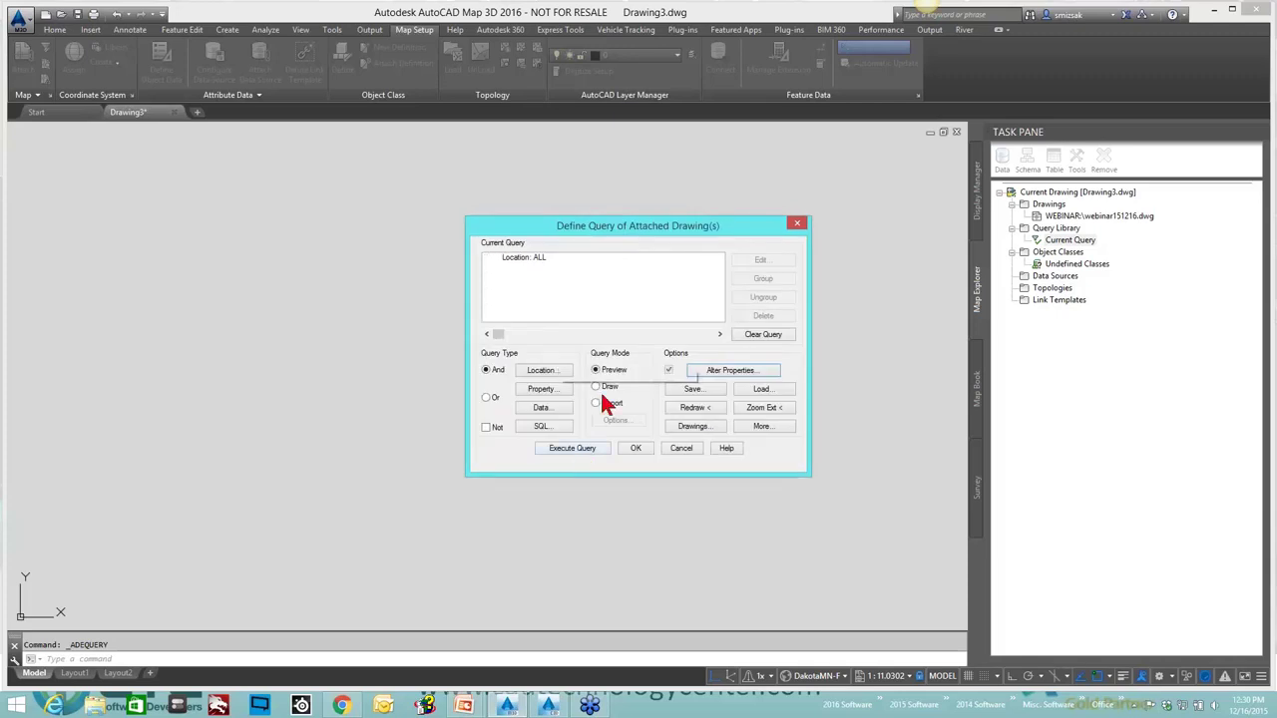
Execute the query in Draw mode and zoom to the drawing's extents.
left_click(579, 447)
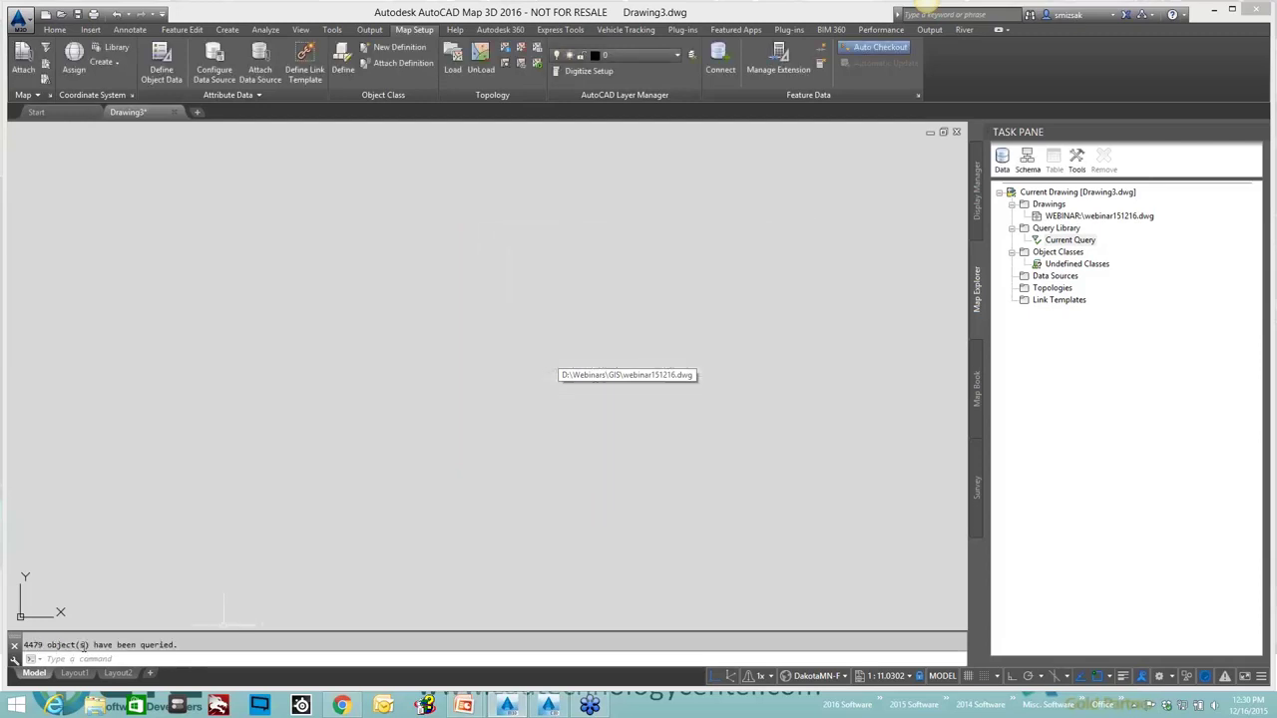
type("z")
key("Return")
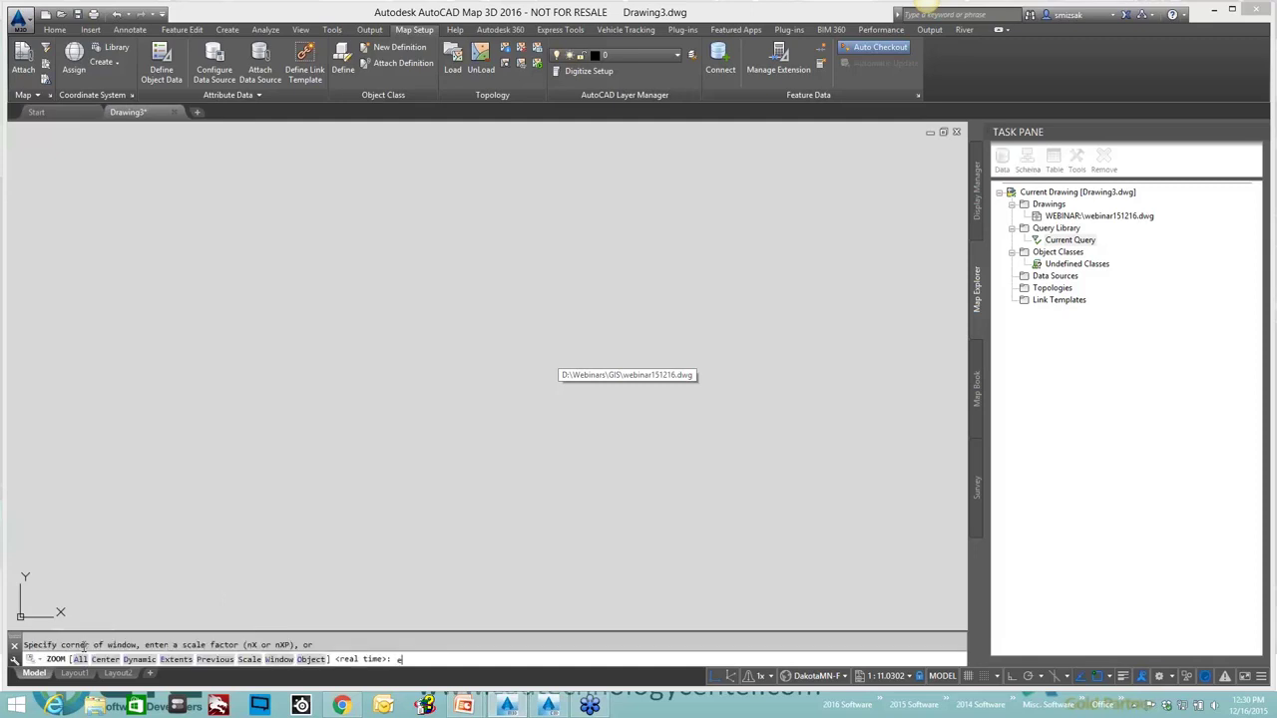
type("e")
key("Return")
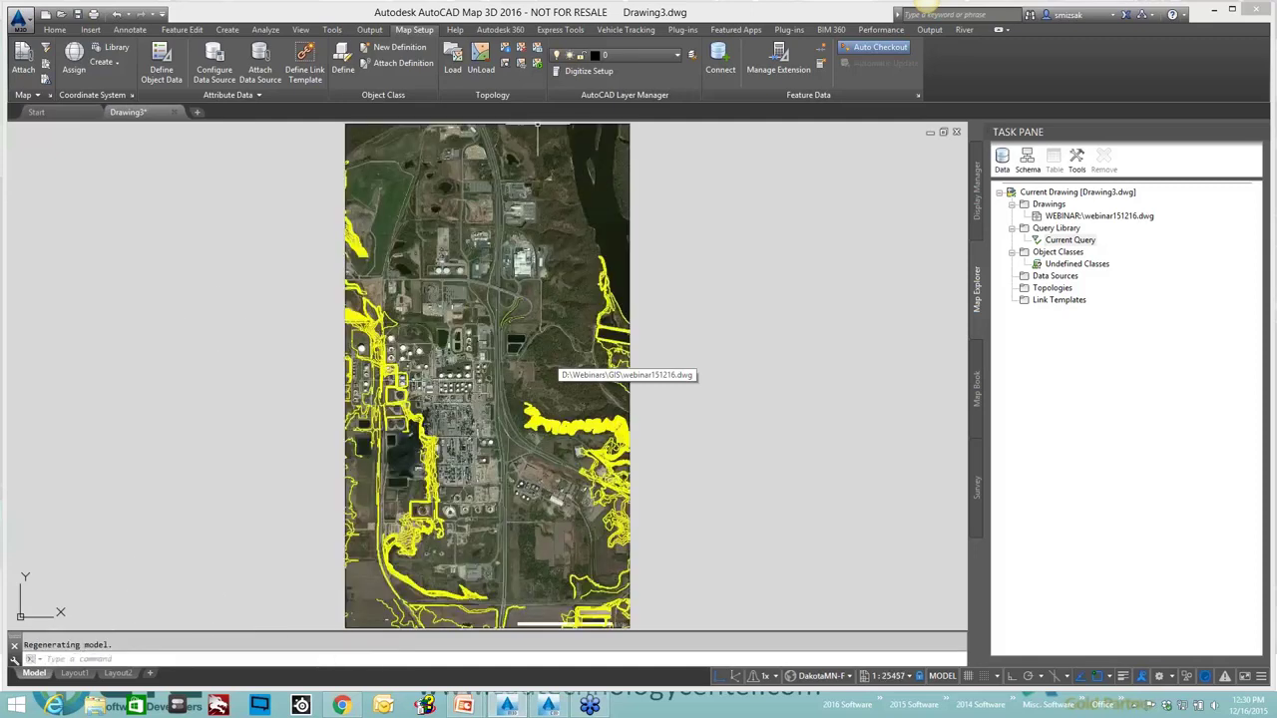
Send the aerial image to the back of the draw order, behind the contours.
scroll(558, 140, "up", 3)
scroll(582, 151, "down", 9)
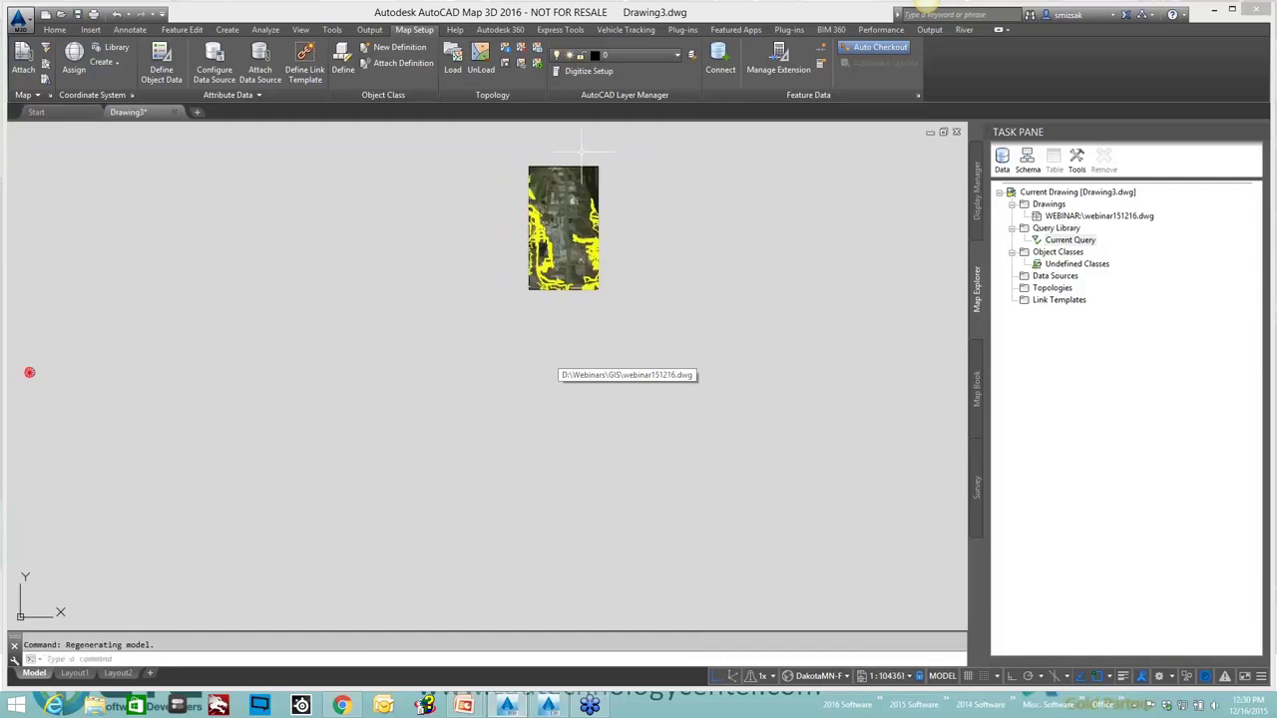
scroll(580, 151, "up", 6)
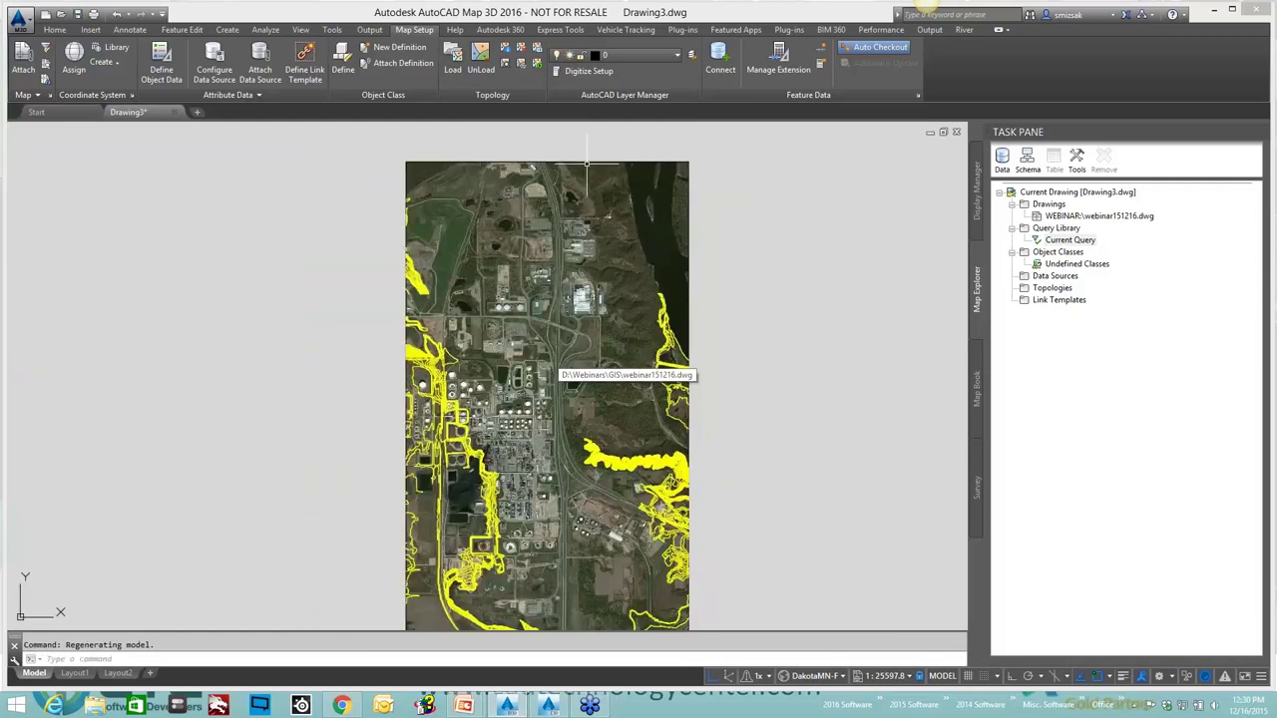
left_click(587, 163)
right_click(579, 160)
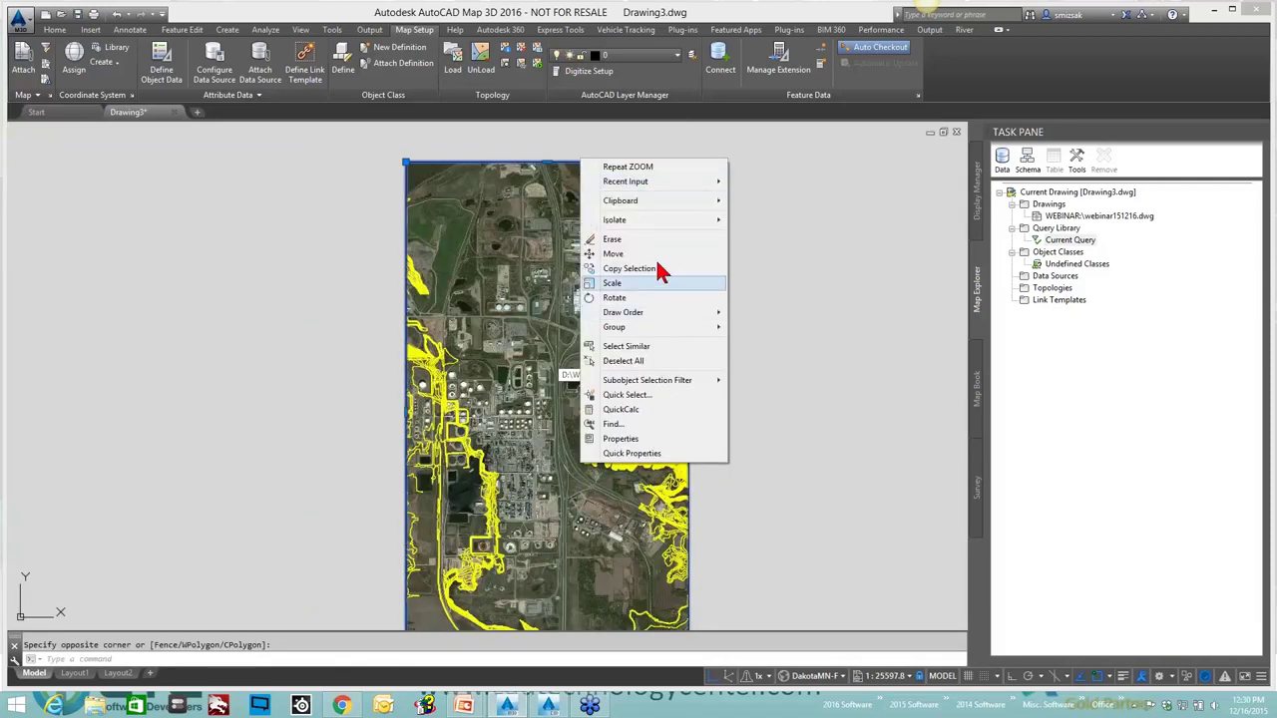
mouse_move(644, 311)
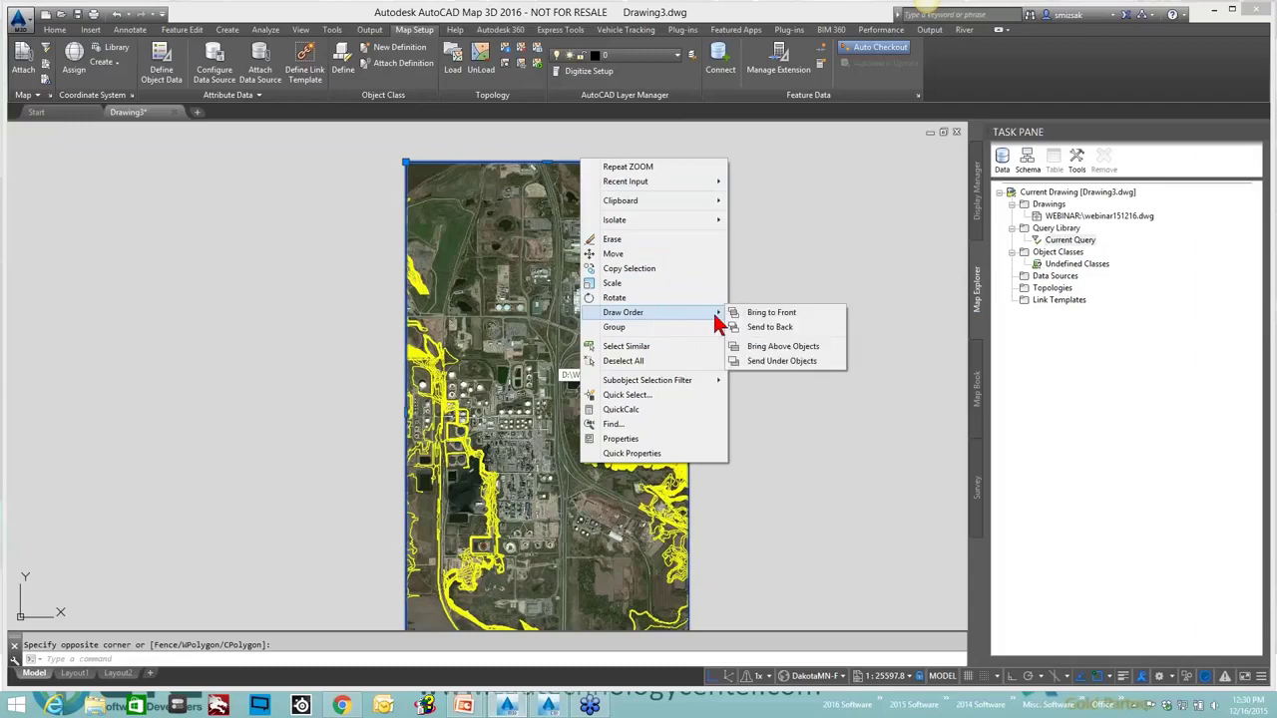
left_click(769, 327)
Check a contour polyline's geometric elevation against its object data elevation in its properties.
scroll(565, 318, "up", 4)
scroll(557, 310, "up", 4)
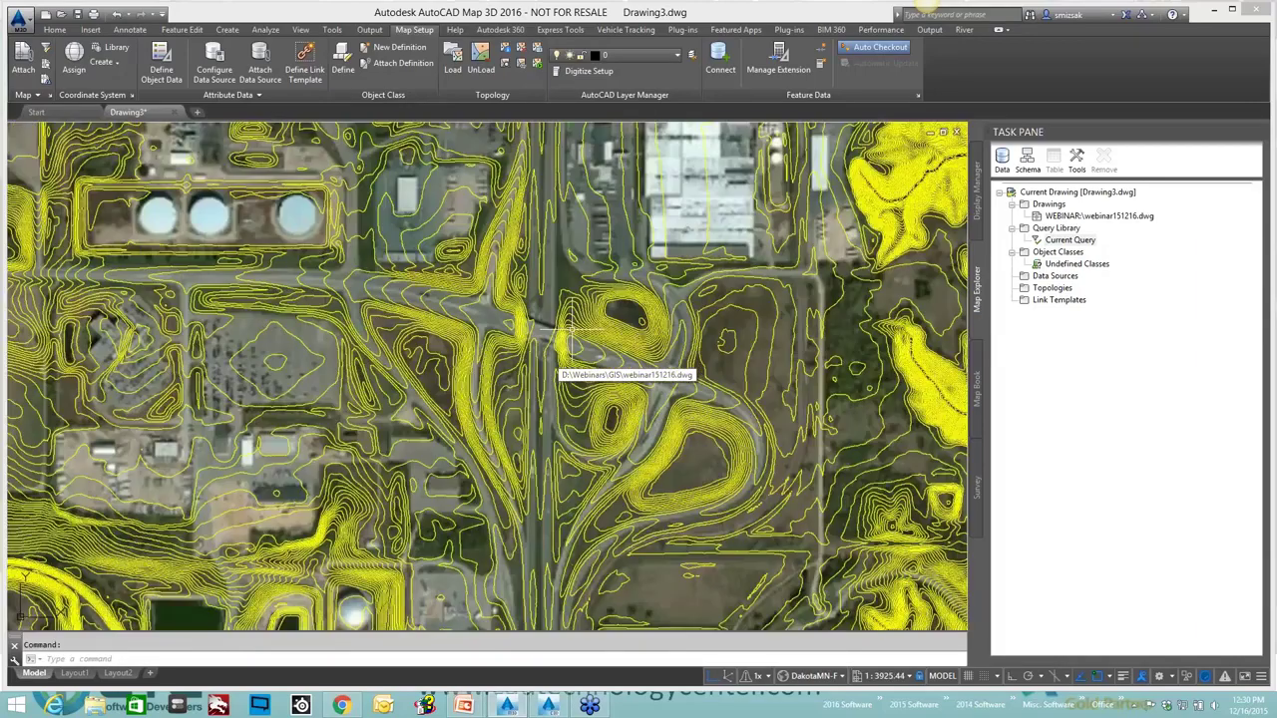
left_click(609, 228)
right_click(610, 227)
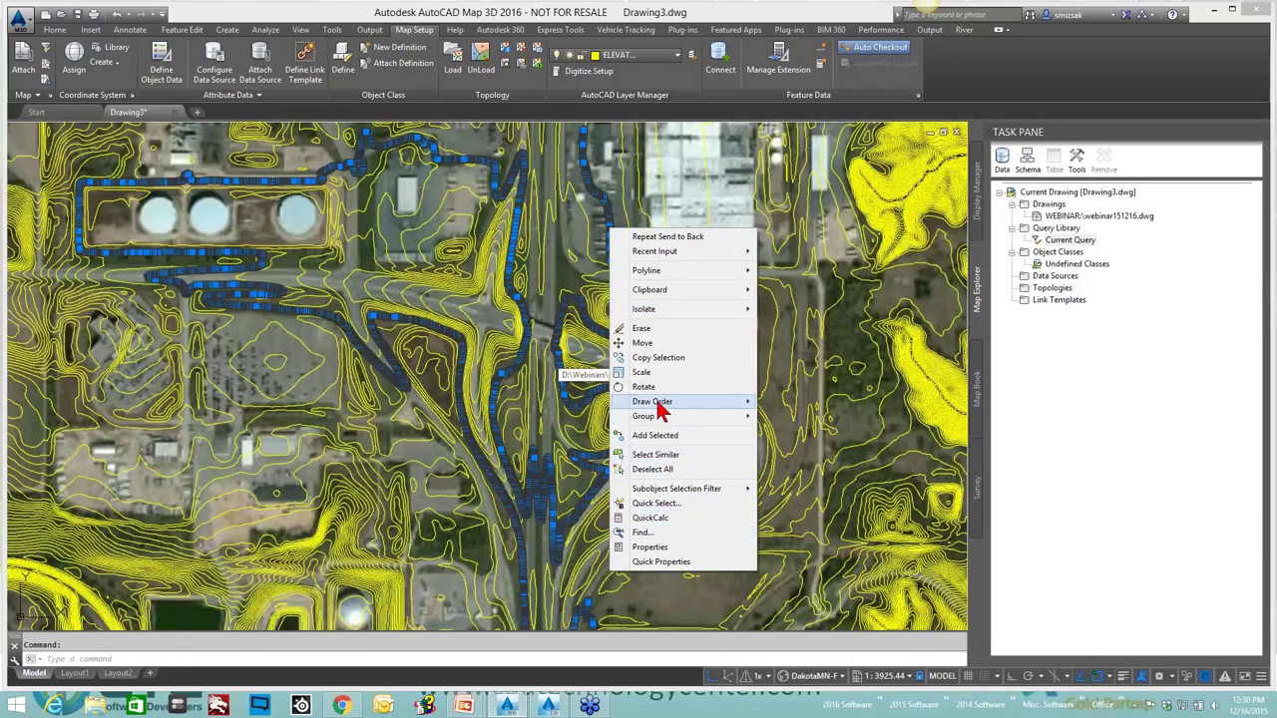
left_click(651, 548)
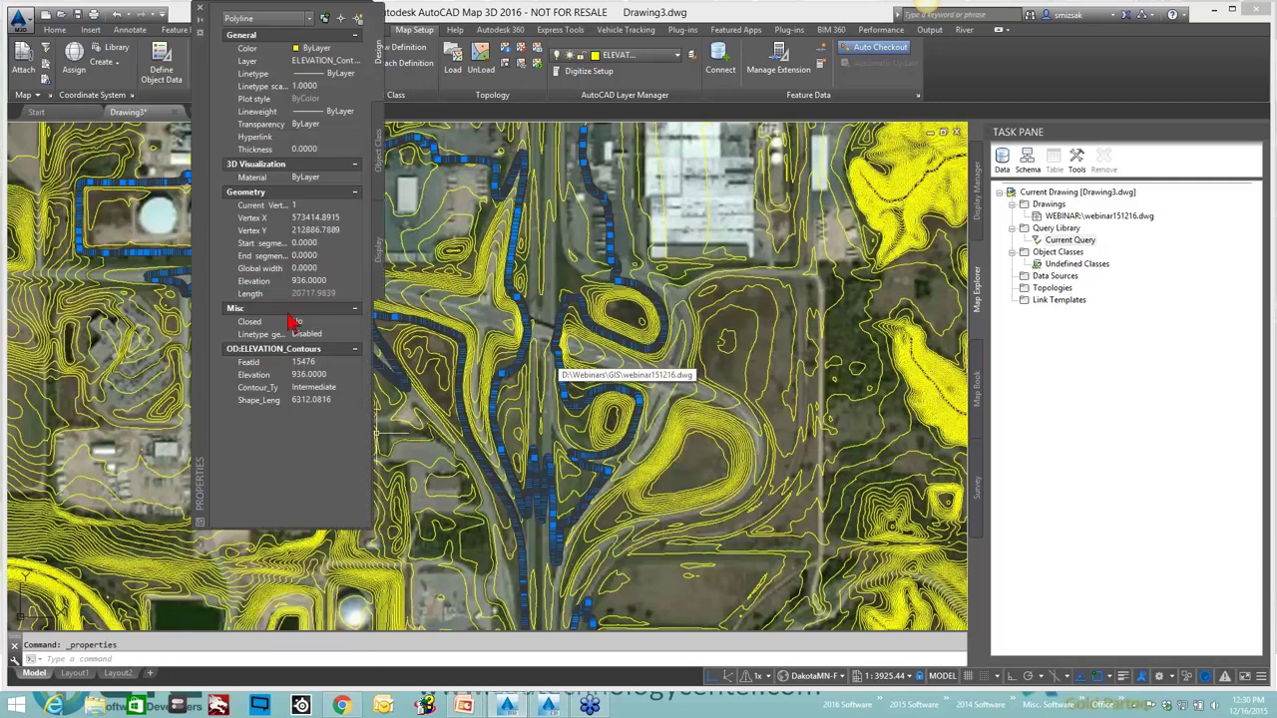
left_click(317, 283)
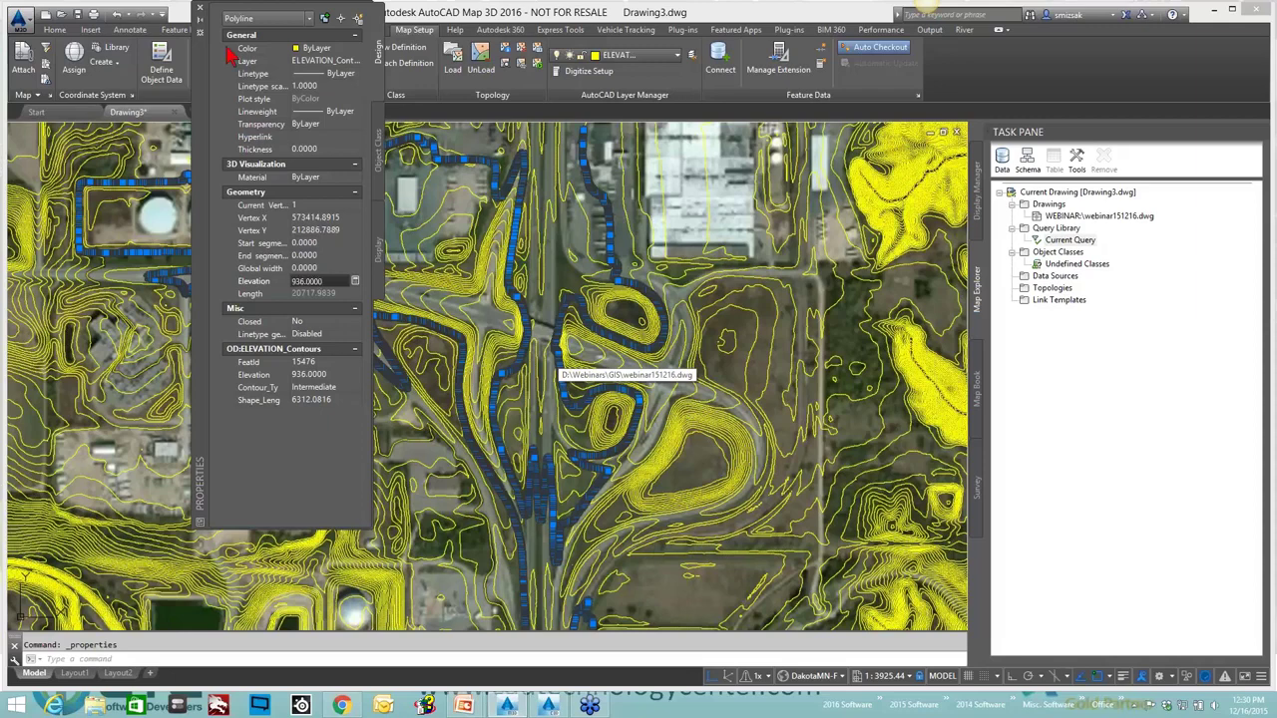
left_click(200, 8)
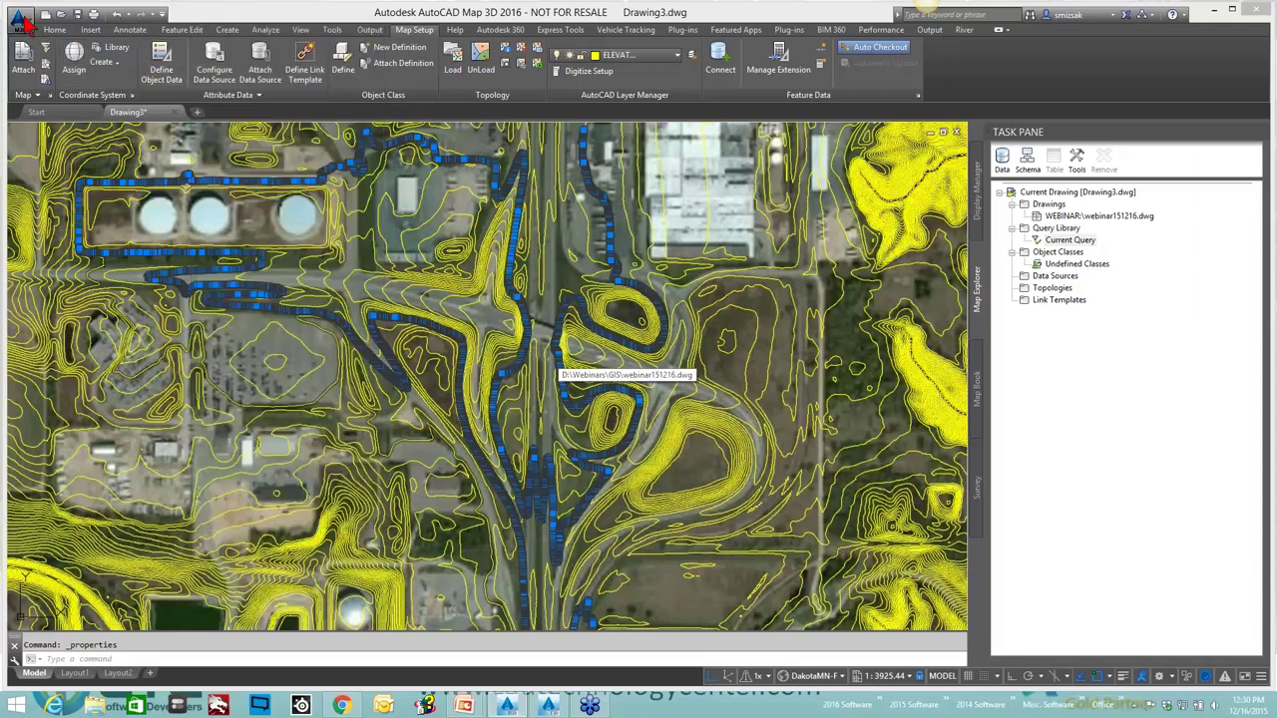
Save the drawing as Today2 in the GIS folder and acknowledge the notice about queried objects.
left_click(78, 15)
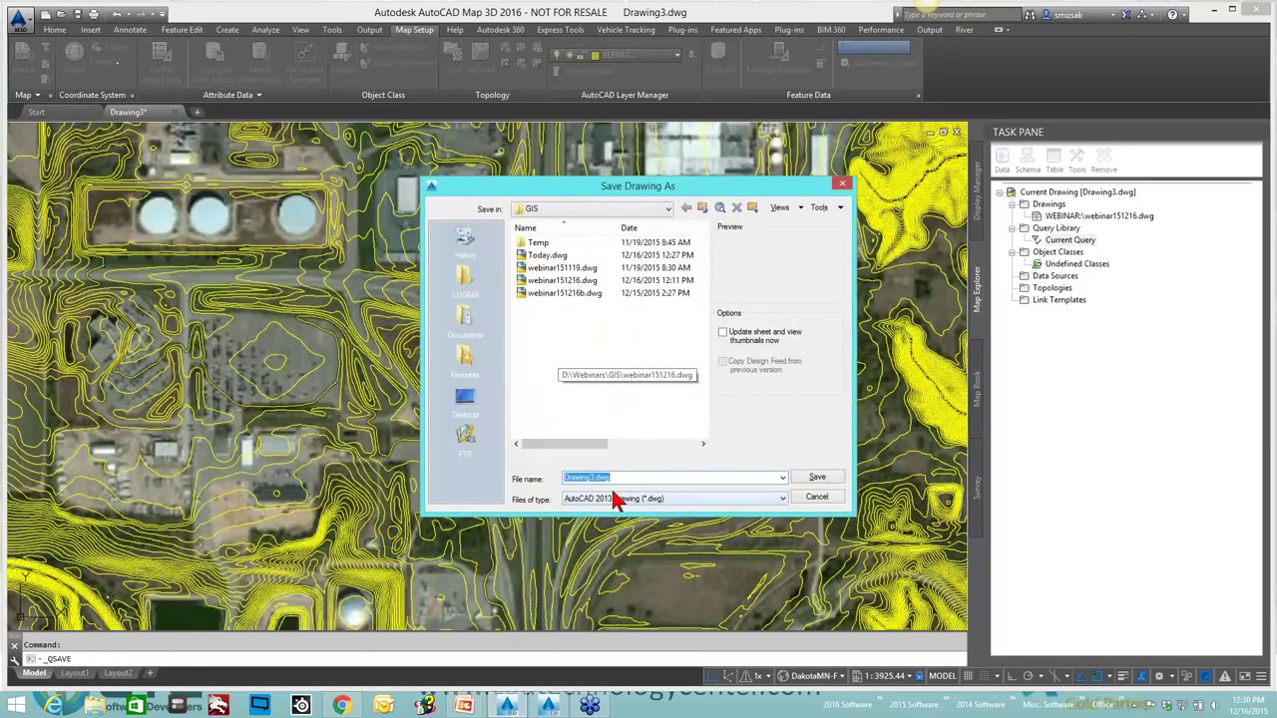
type("Today2")
key("Return")
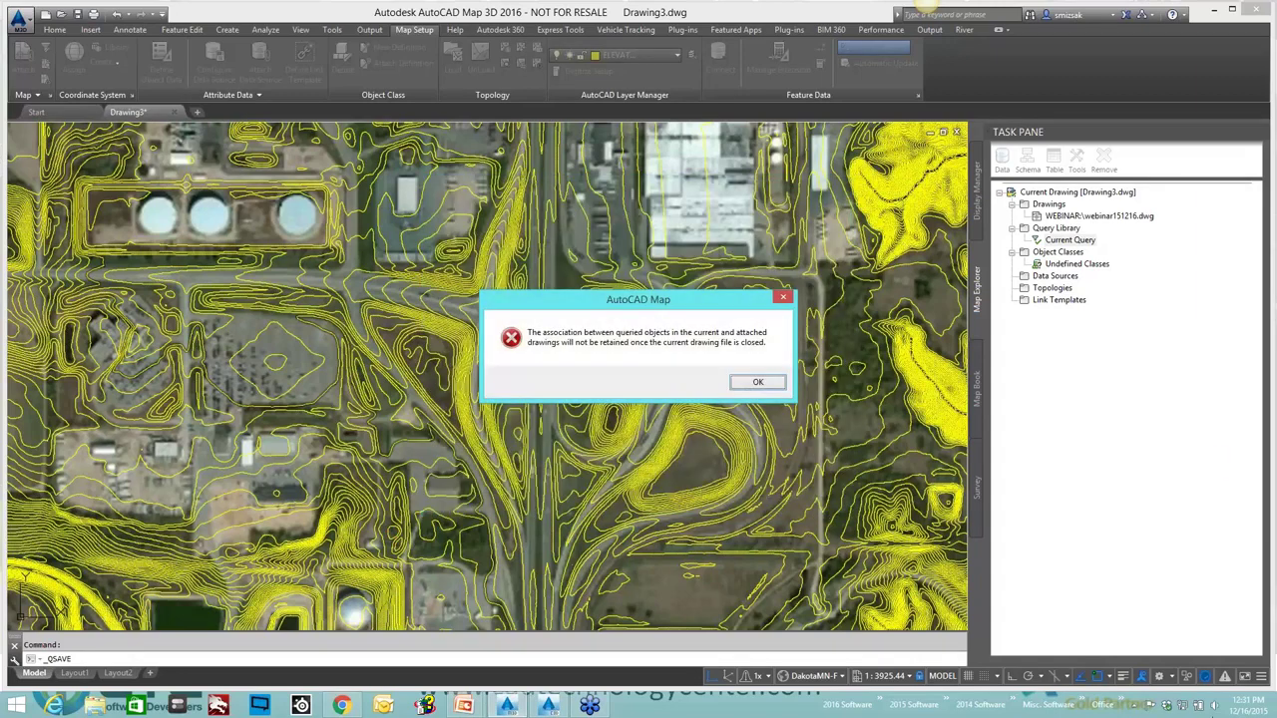
left_click(758, 383)
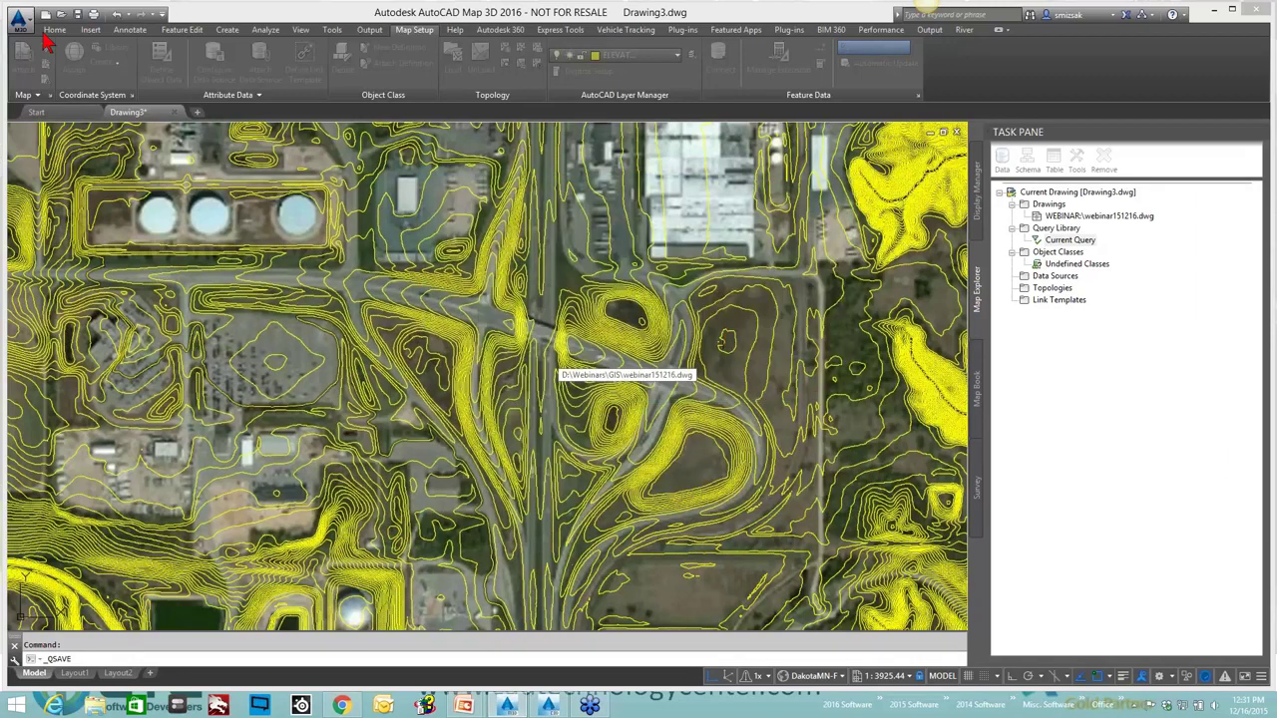
Close the Today2 drawing, exit Map 3D and switch to AutoCAD Civil 3D.
left_click(173, 113)
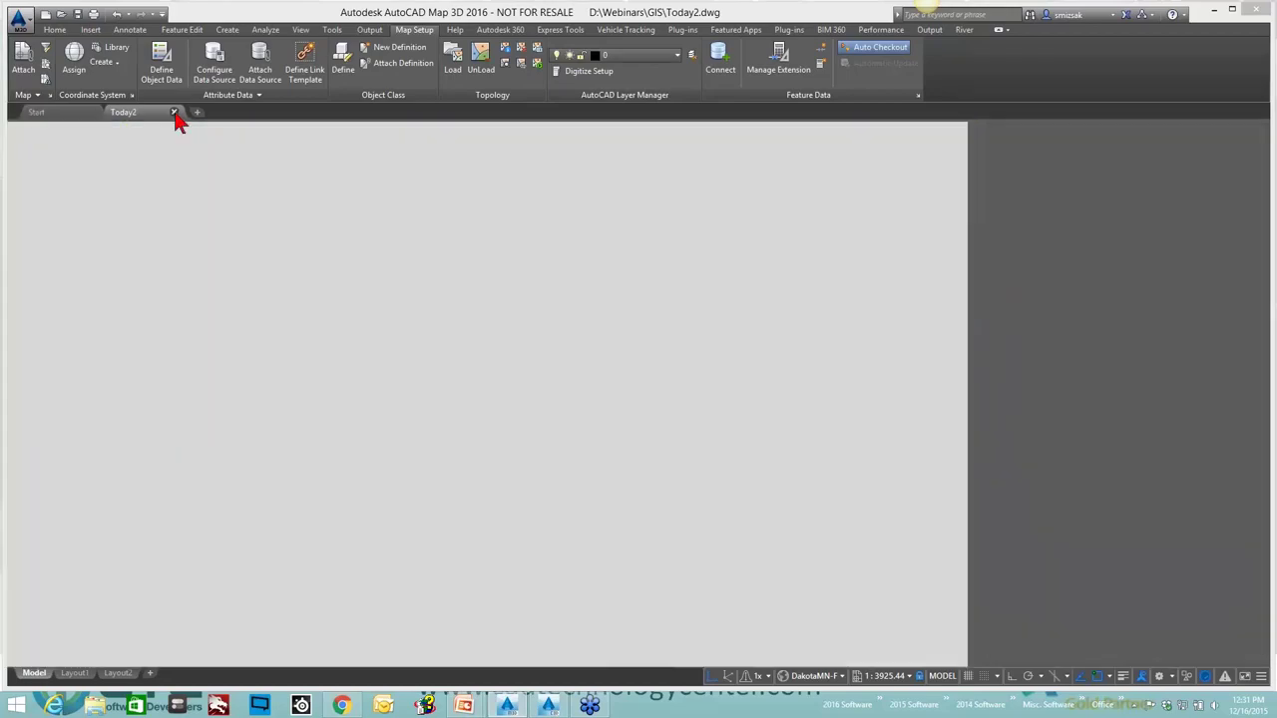
left_click(1259, 12)
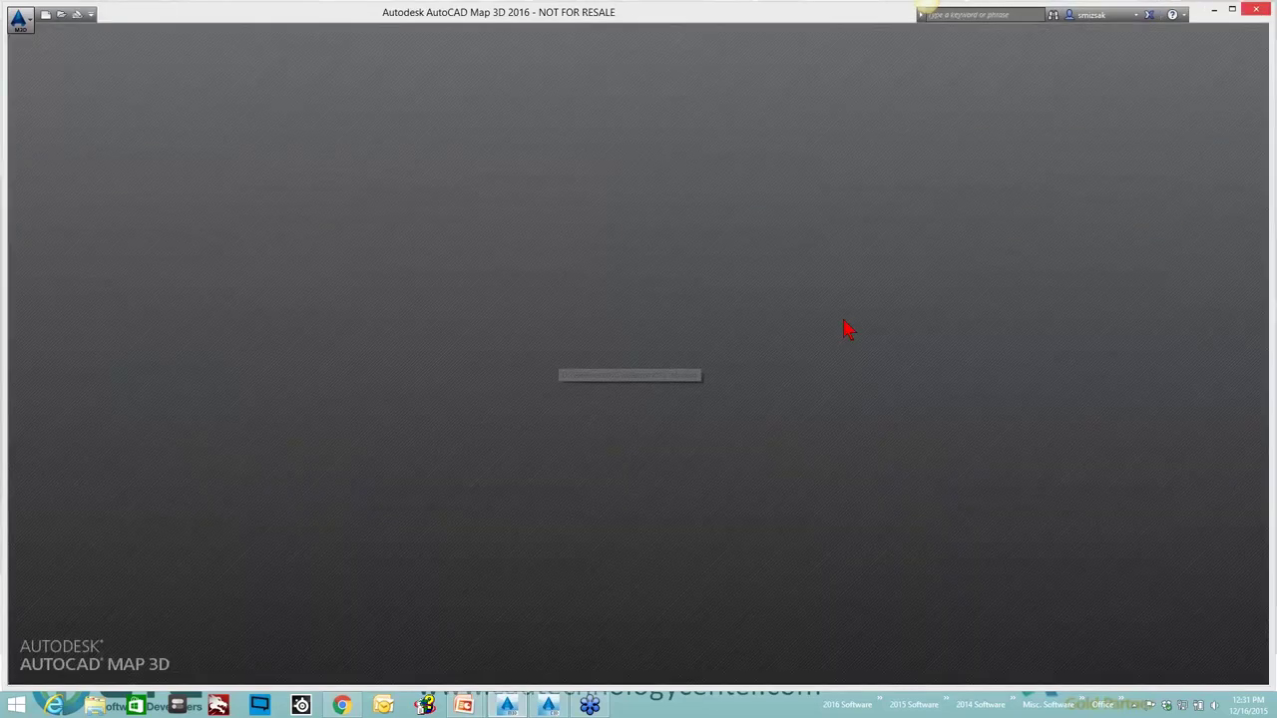
key("alt+Tab")
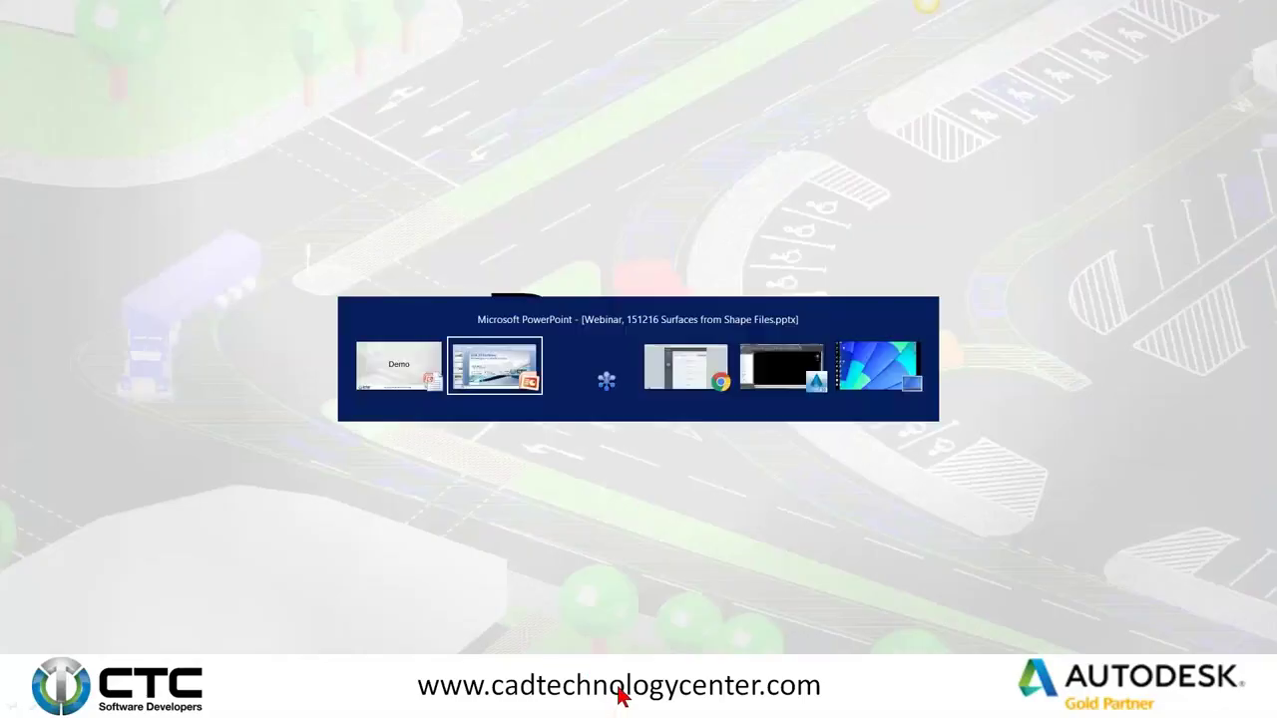
key("alt+Tab")
key("alt+Tab")
key("alt+Tab")
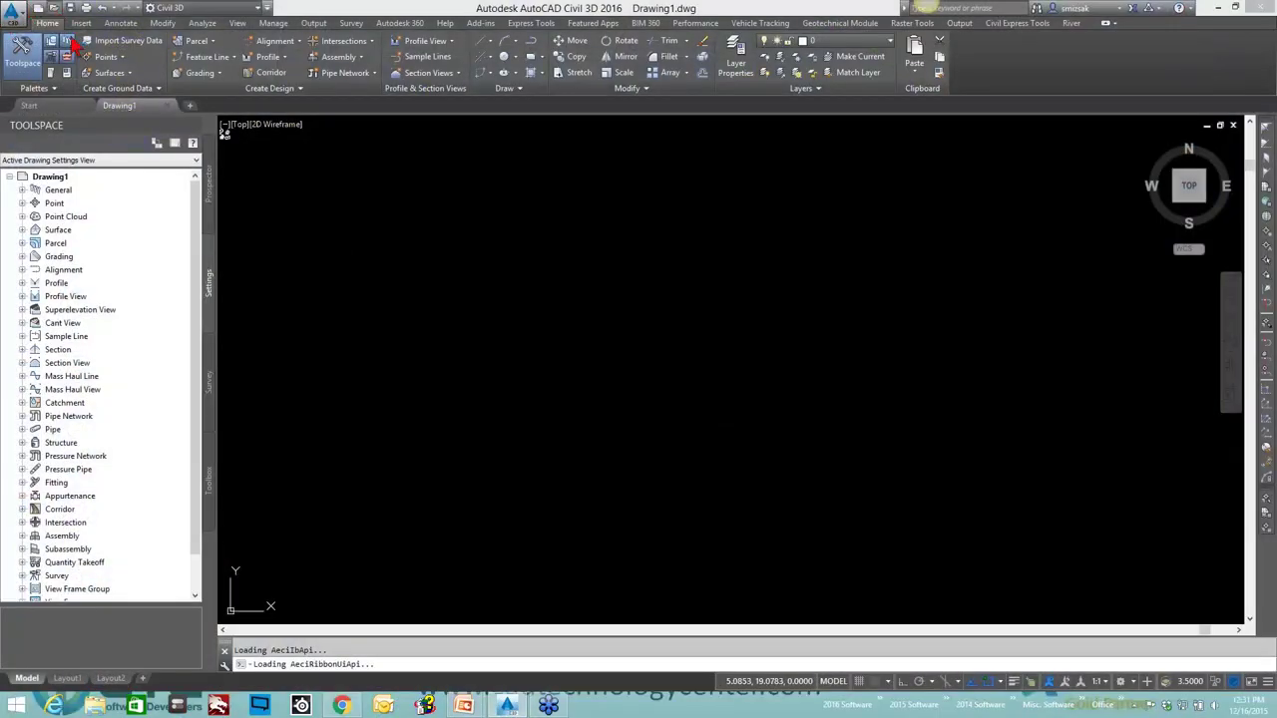
Open Today2.dwg from the GIS folder and decline the use of Online Map Data.
left_click(73, 45)
left_click(548, 269)
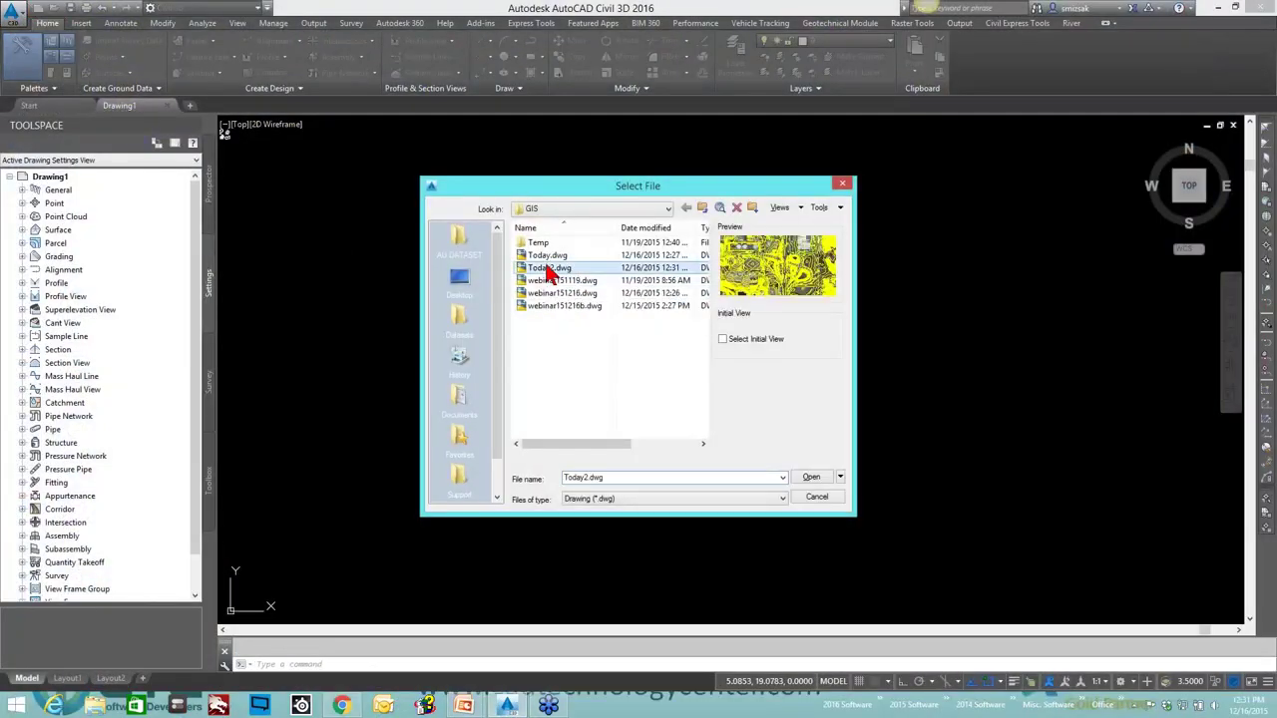
double_click(549, 270)
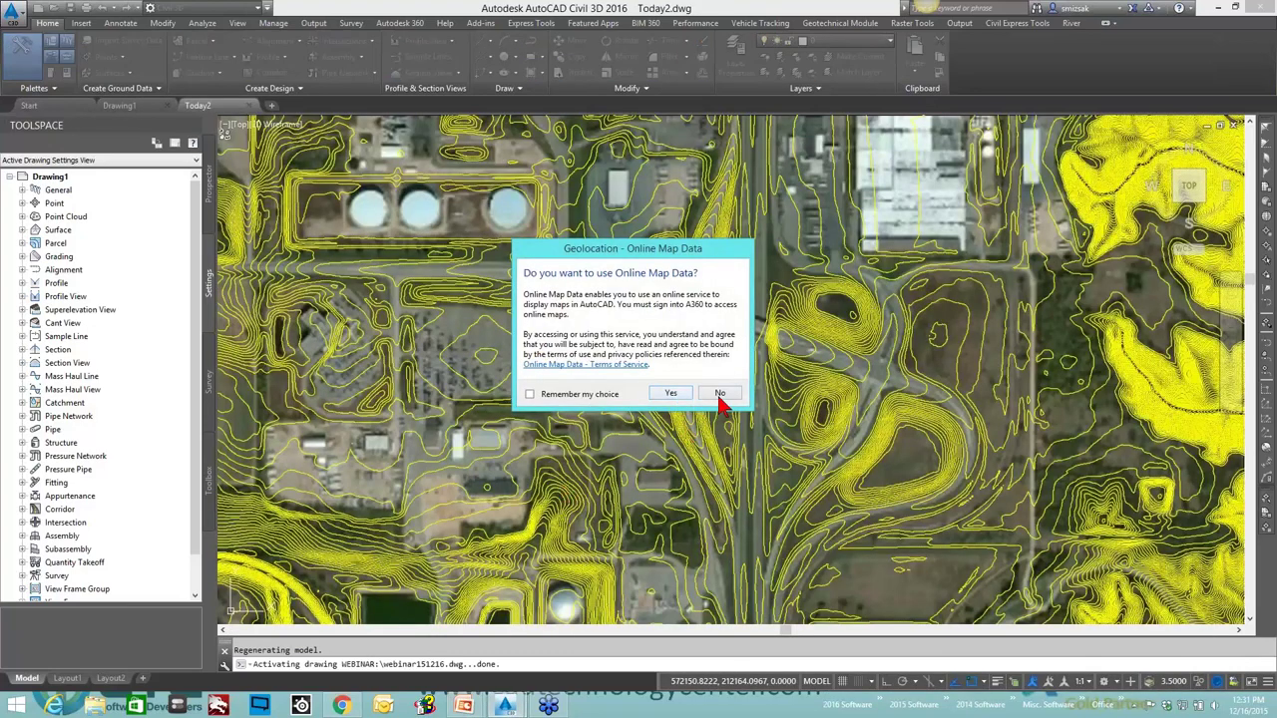
left_click(720, 393)
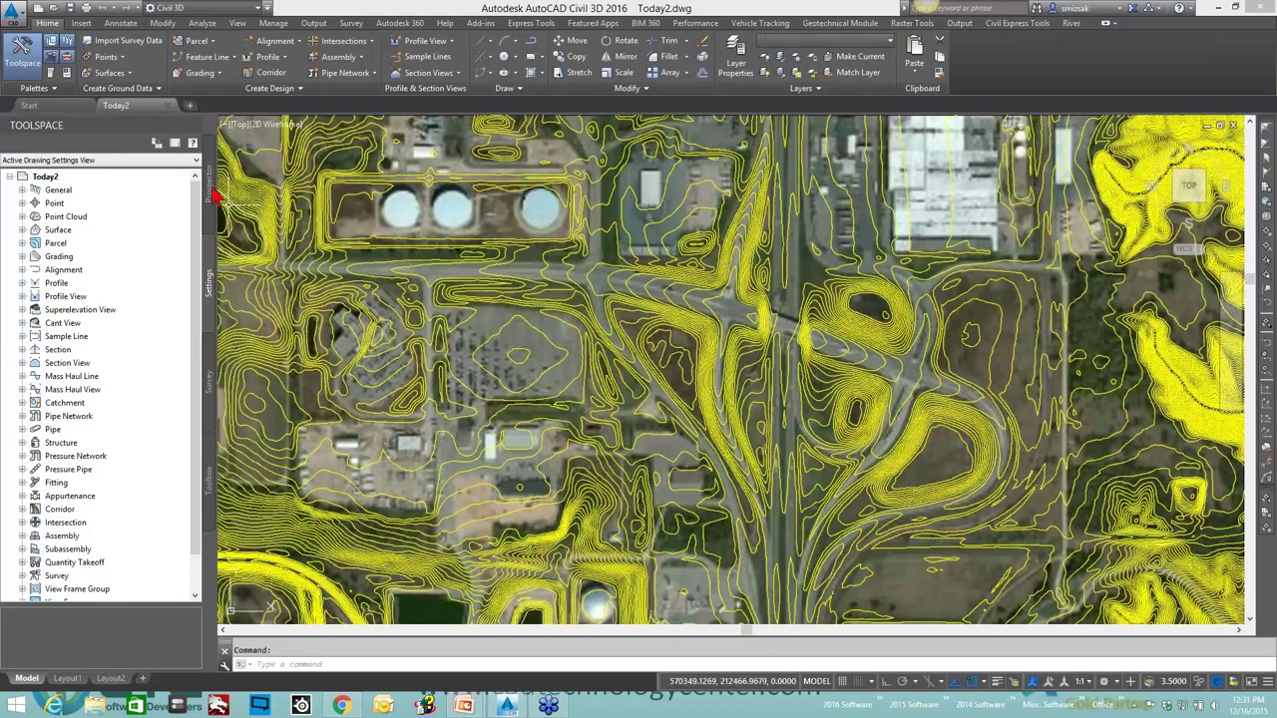
Create a TIN surface in the Today2 drawing with the default name and the Standard style.
left_click(210, 190)
right_click(55, 230)
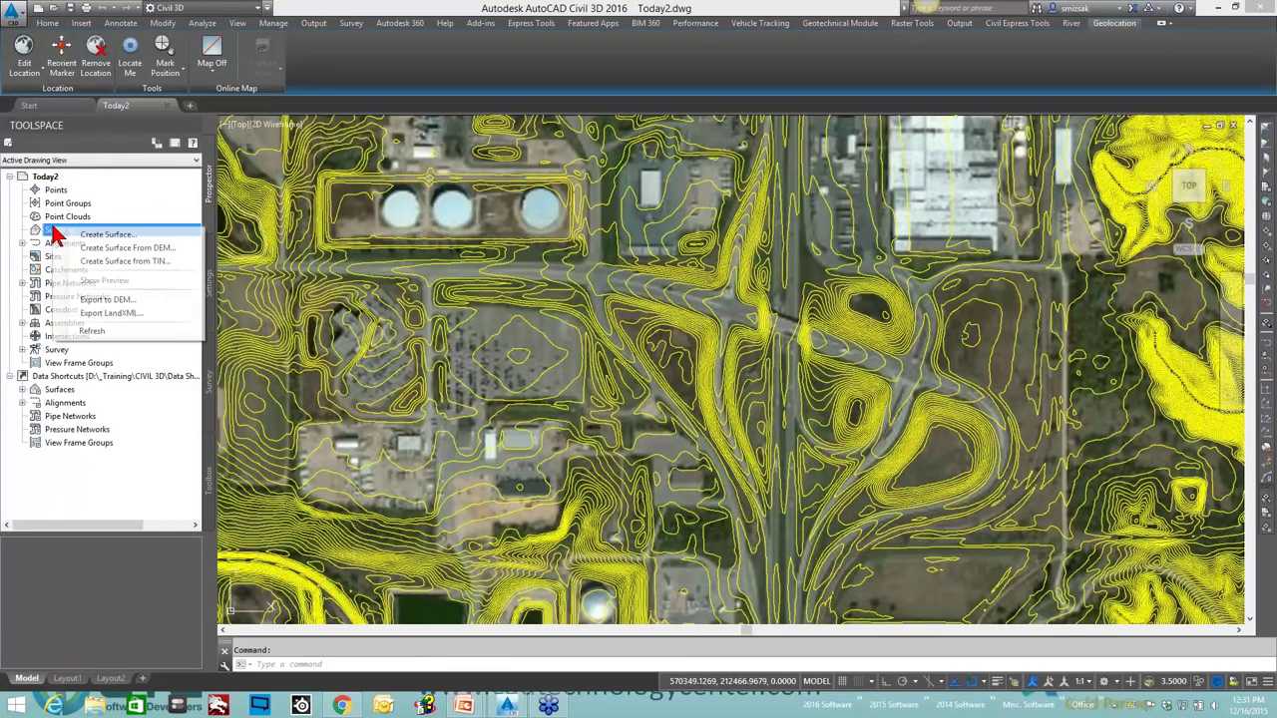
left_click(97, 235)
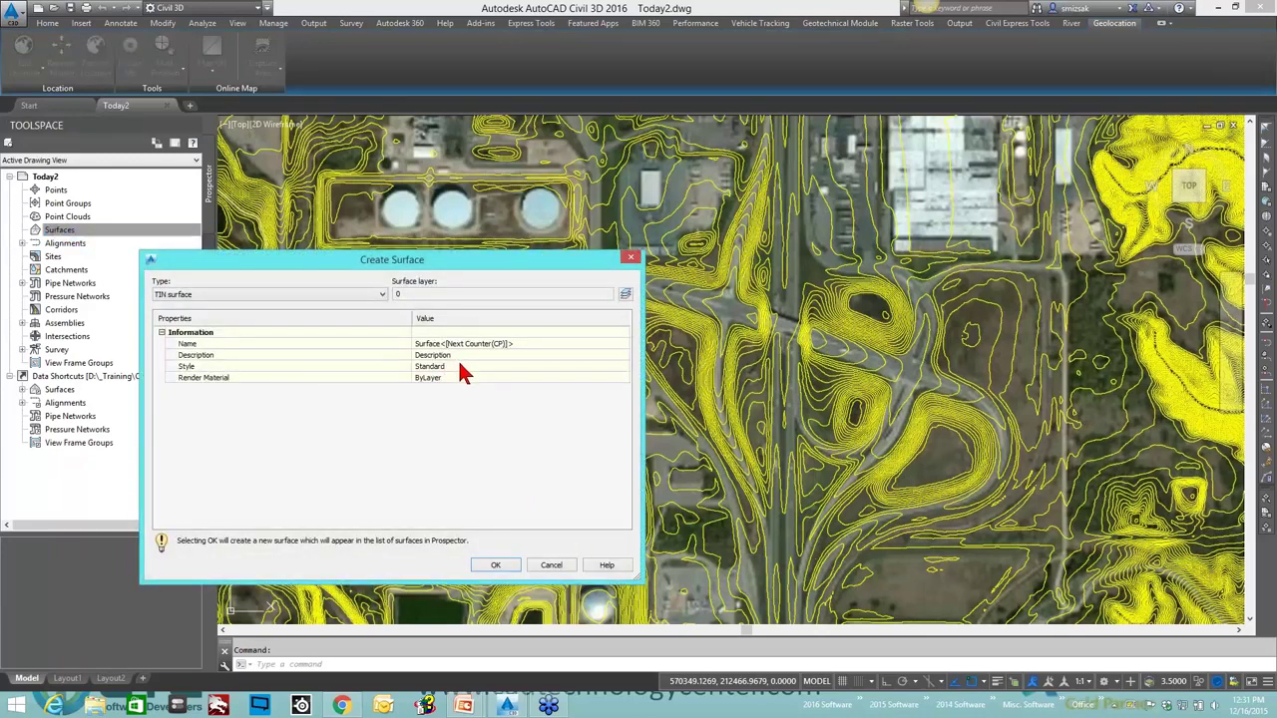
left_click(455, 368)
left_click(495, 566)
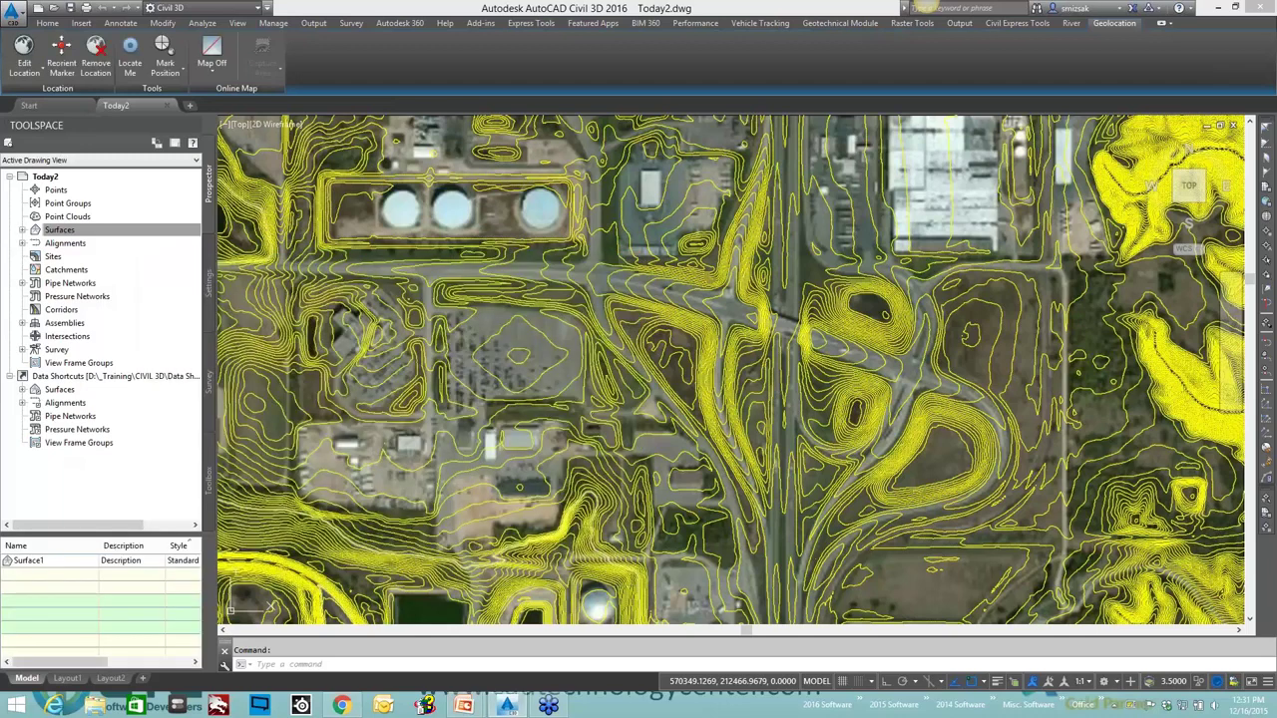
Turn on the display of major and minor contours in the Standard style of Surface1.
left_click(22, 230)
left_click(68, 244)
right_click(70, 244)
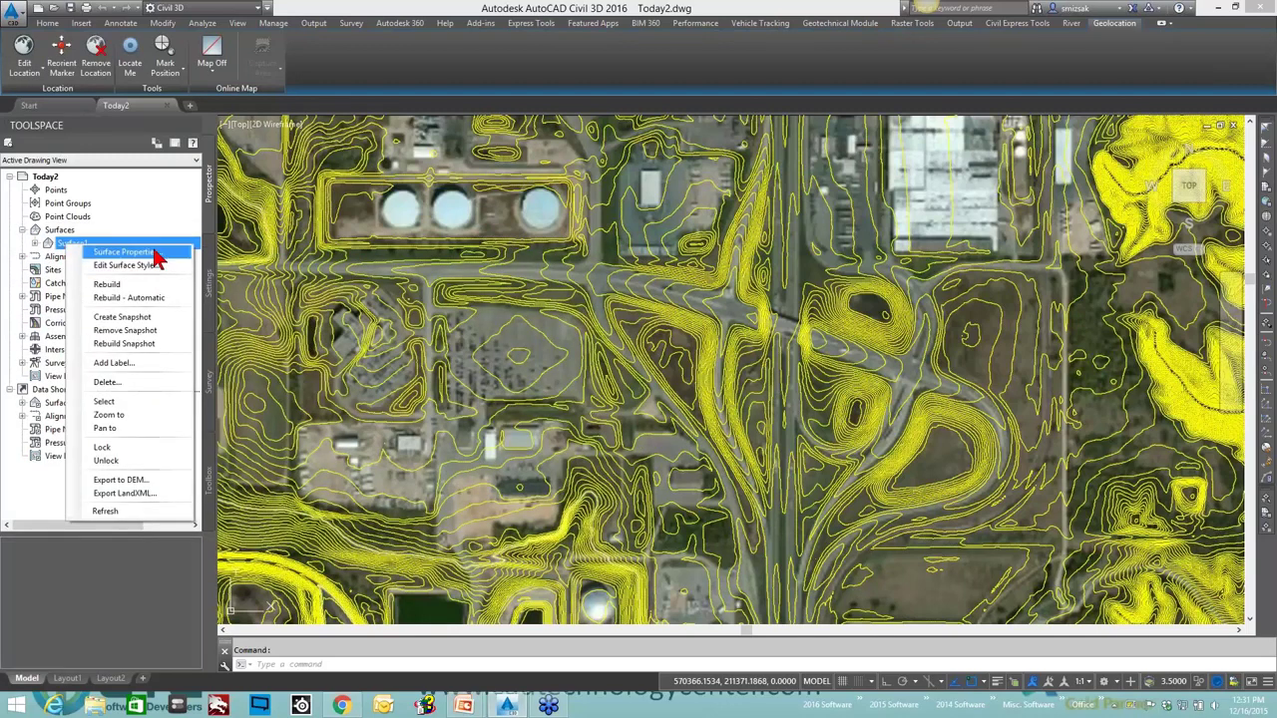
left_click(151, 254)
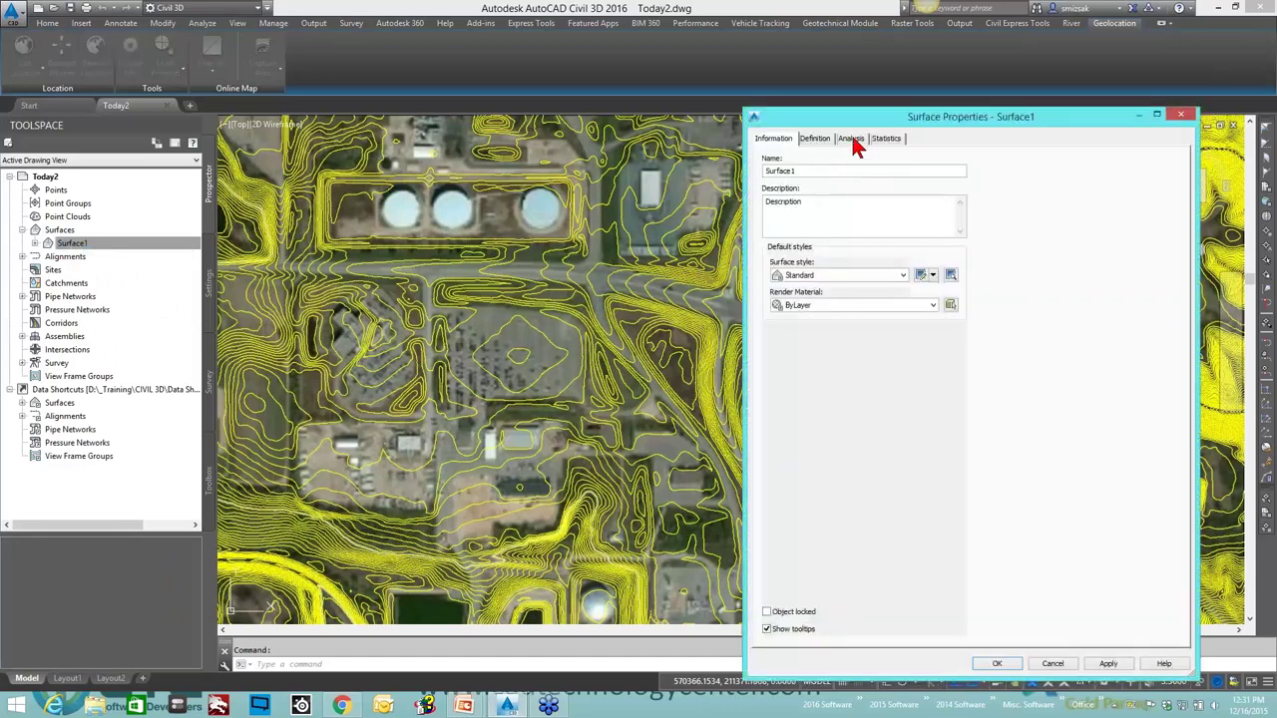
left_click(921, 274)
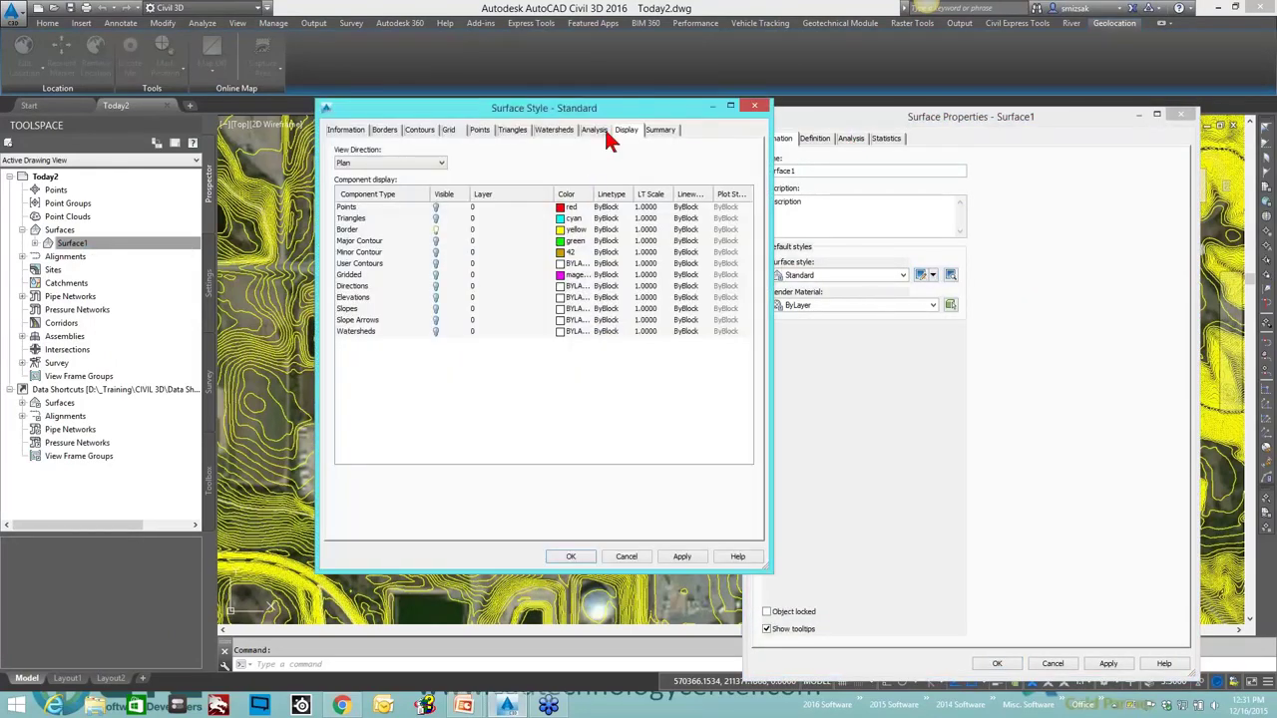
left_click(435, 241)
left_click(435, 253)
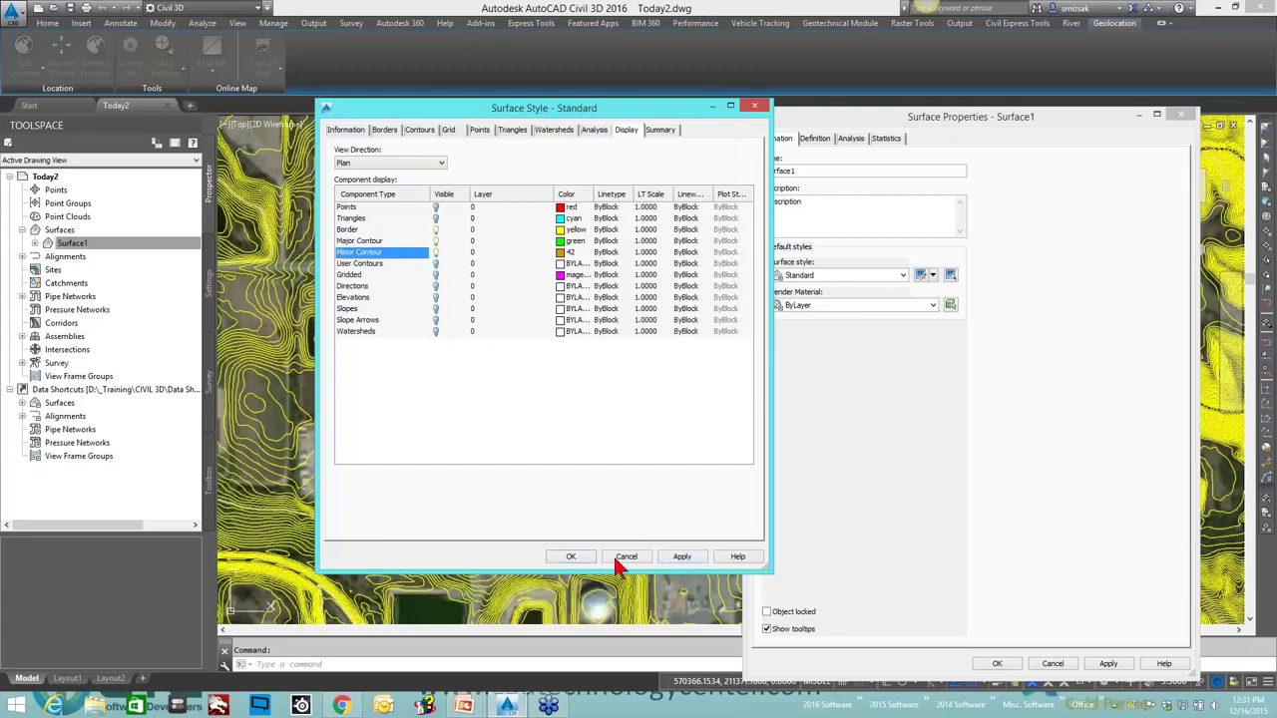
left_click(570, 557)
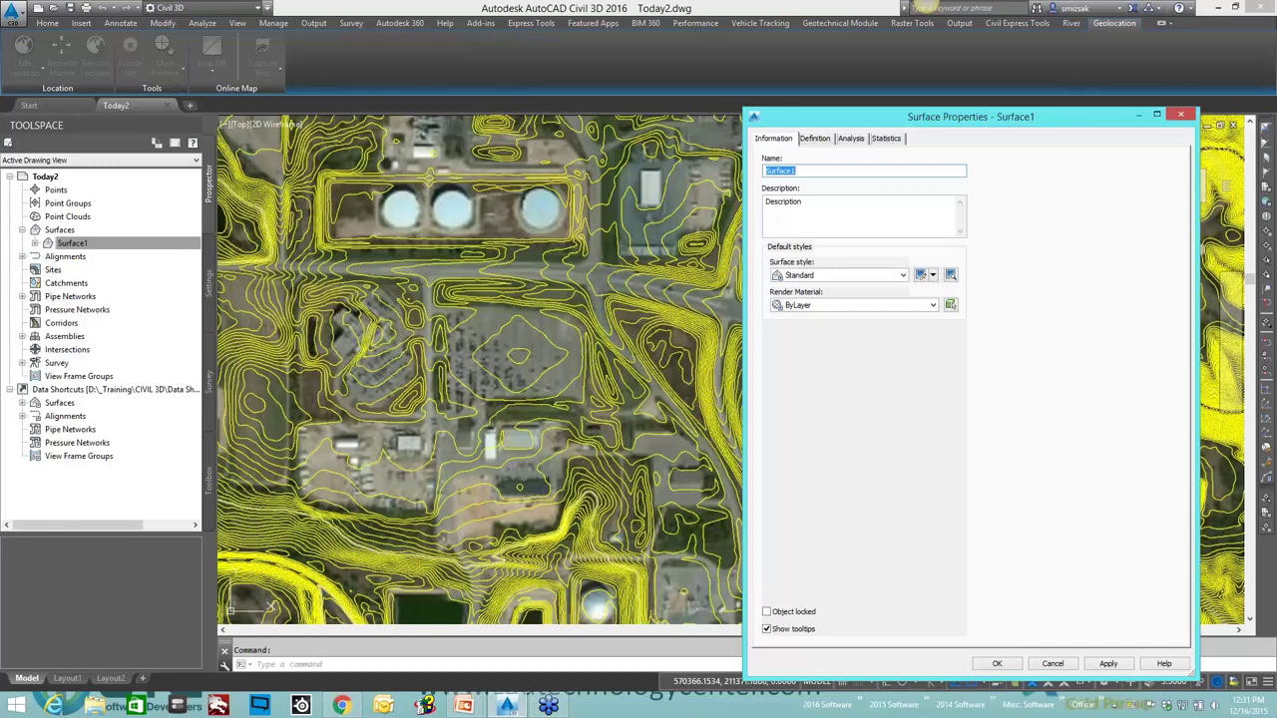
left_click(997, 664)
Add the drawing's contours to the Surface1 definition as contour data described as Shapefile, and close the event list.
left_click(35, 244)
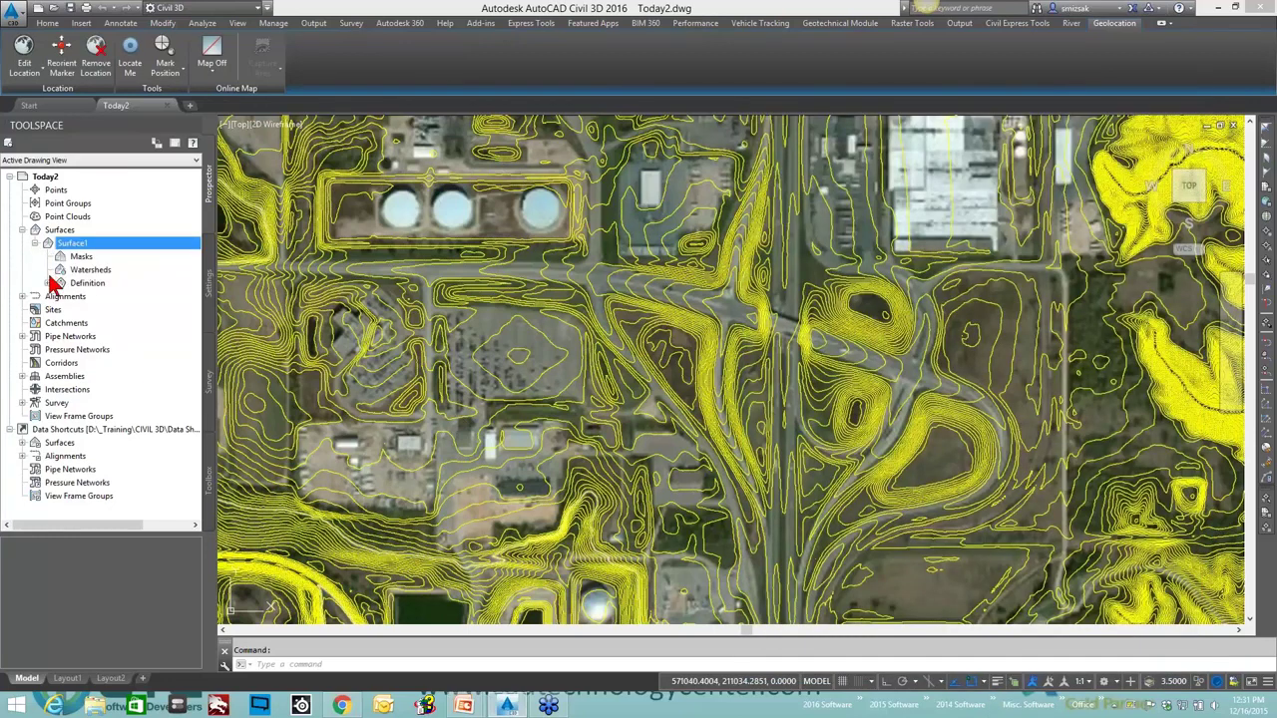
left_click(47, 284)
right_click(110, 323)
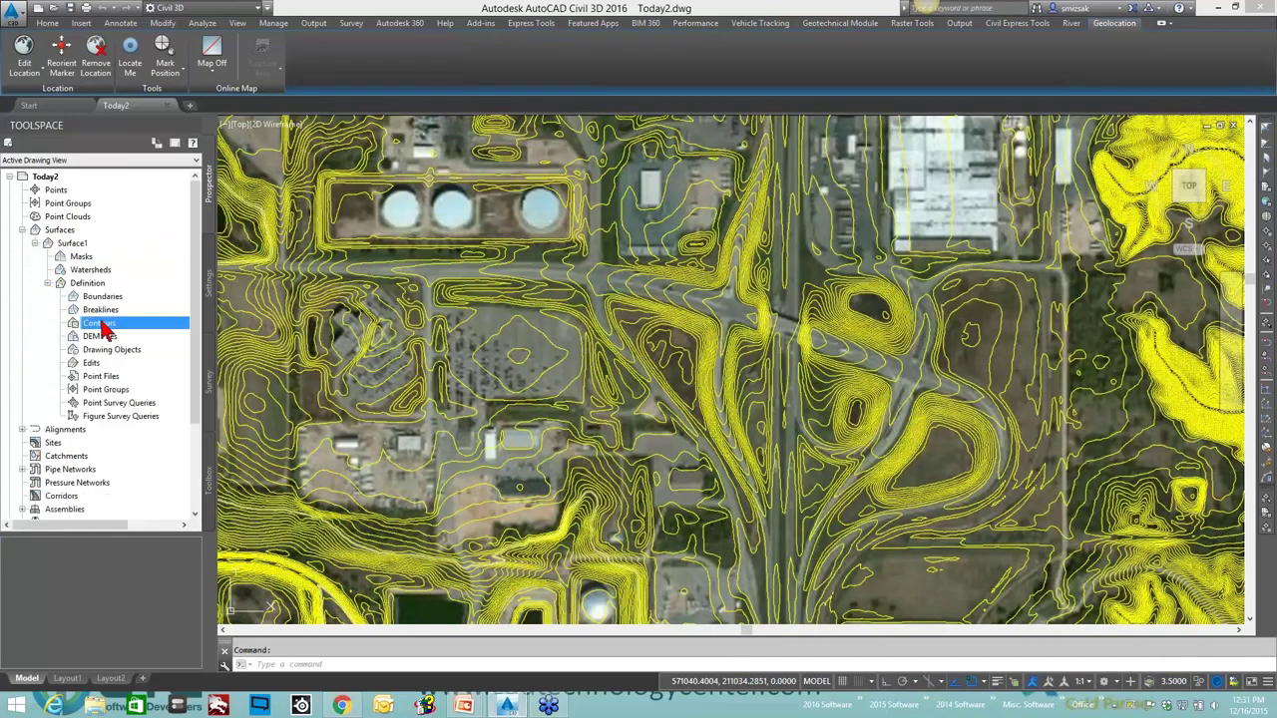
left_click(151, 334)
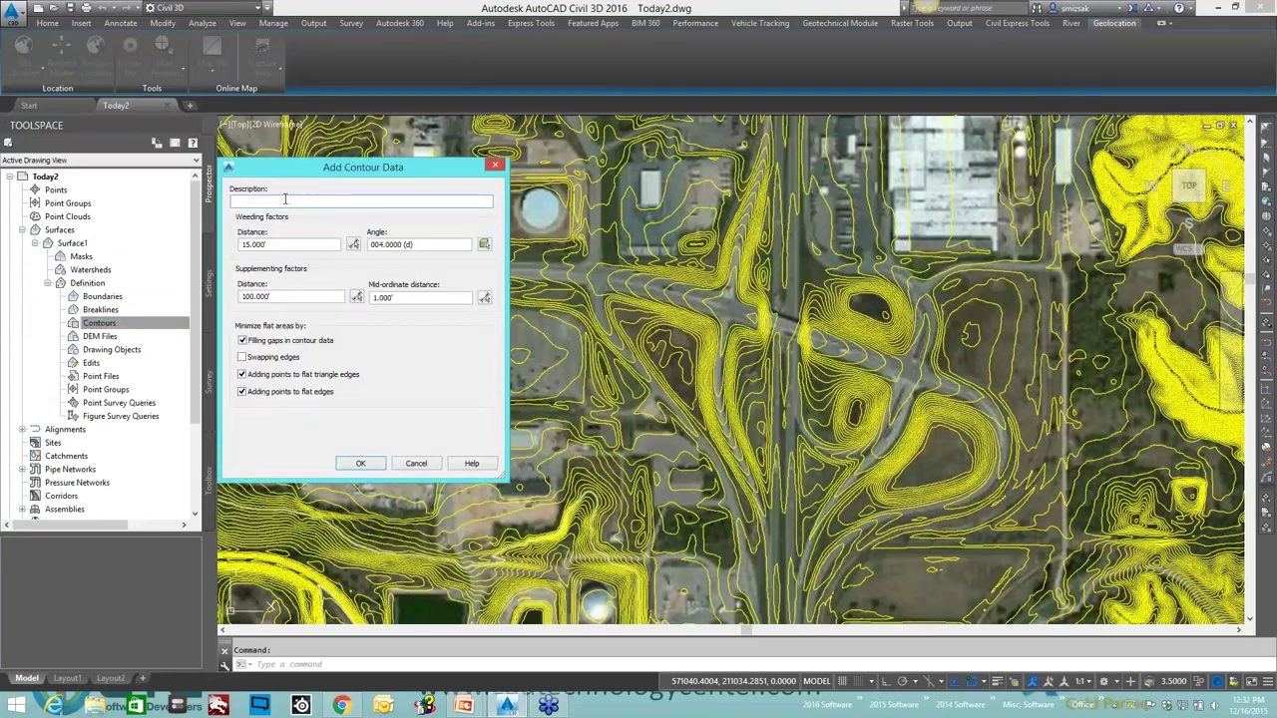
type("Shapefile")
left_click(360, 463)
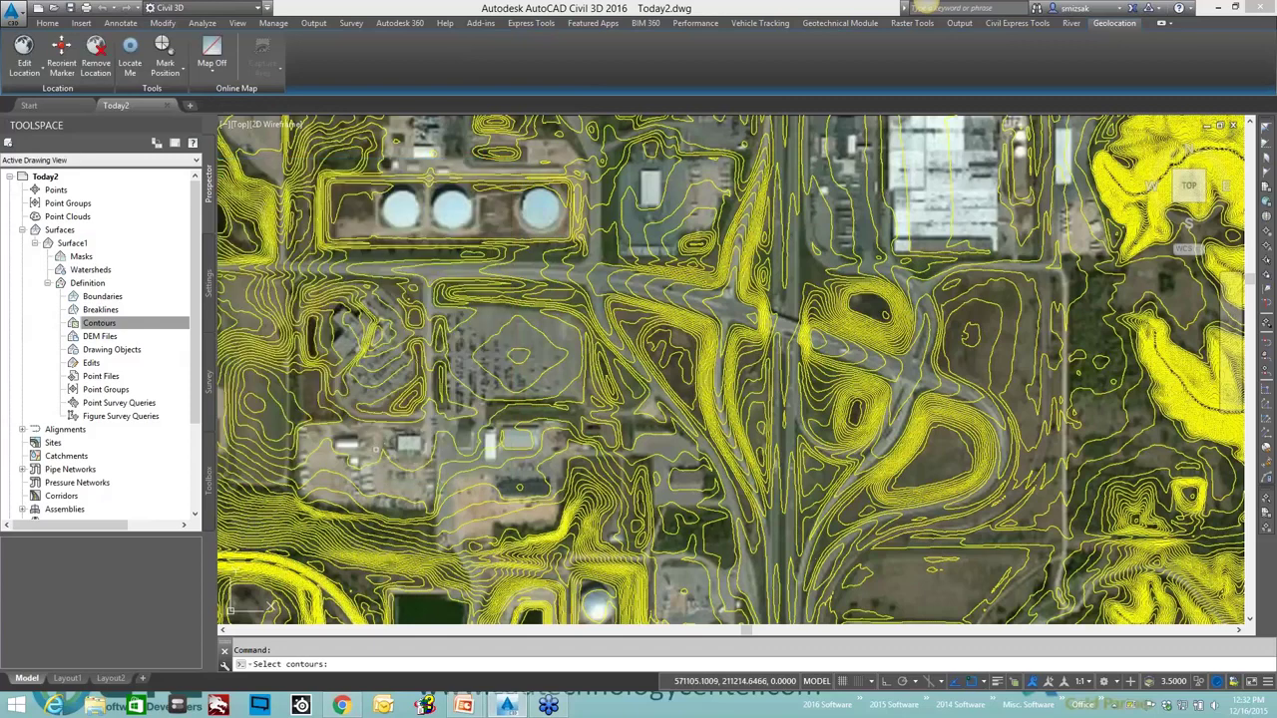
key("Return")
key("Return")
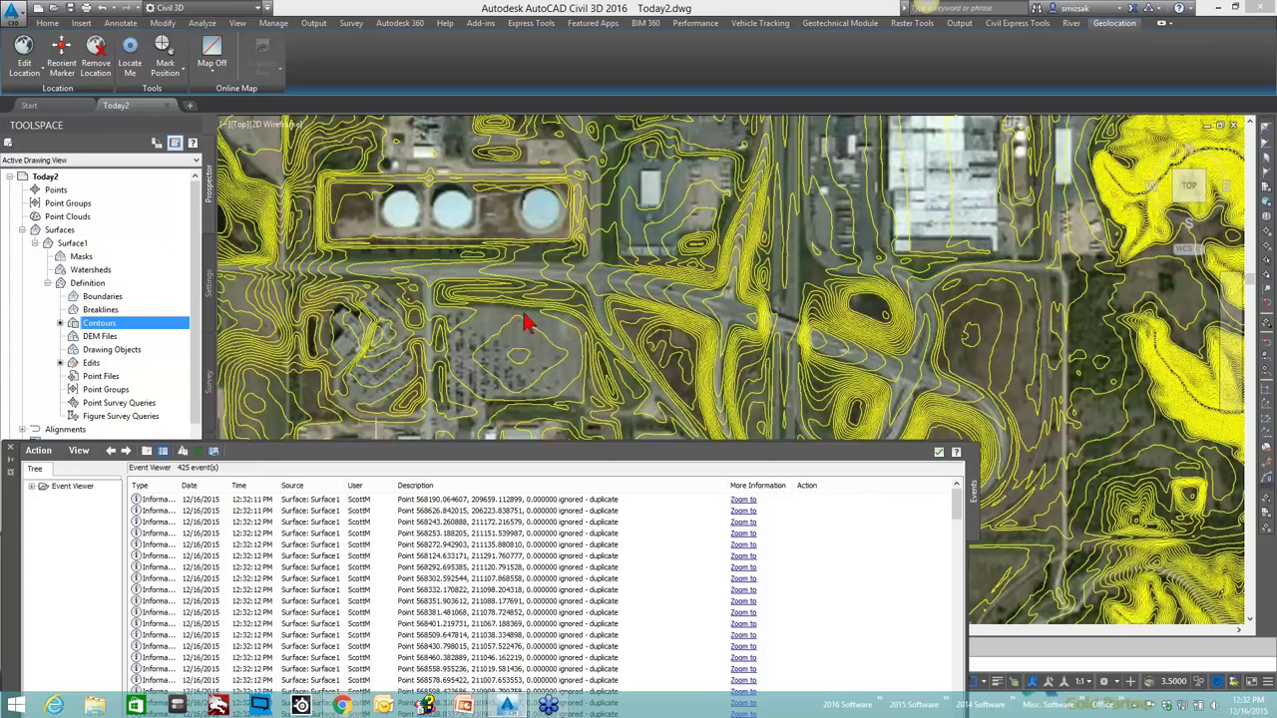
left_click(10, 450)
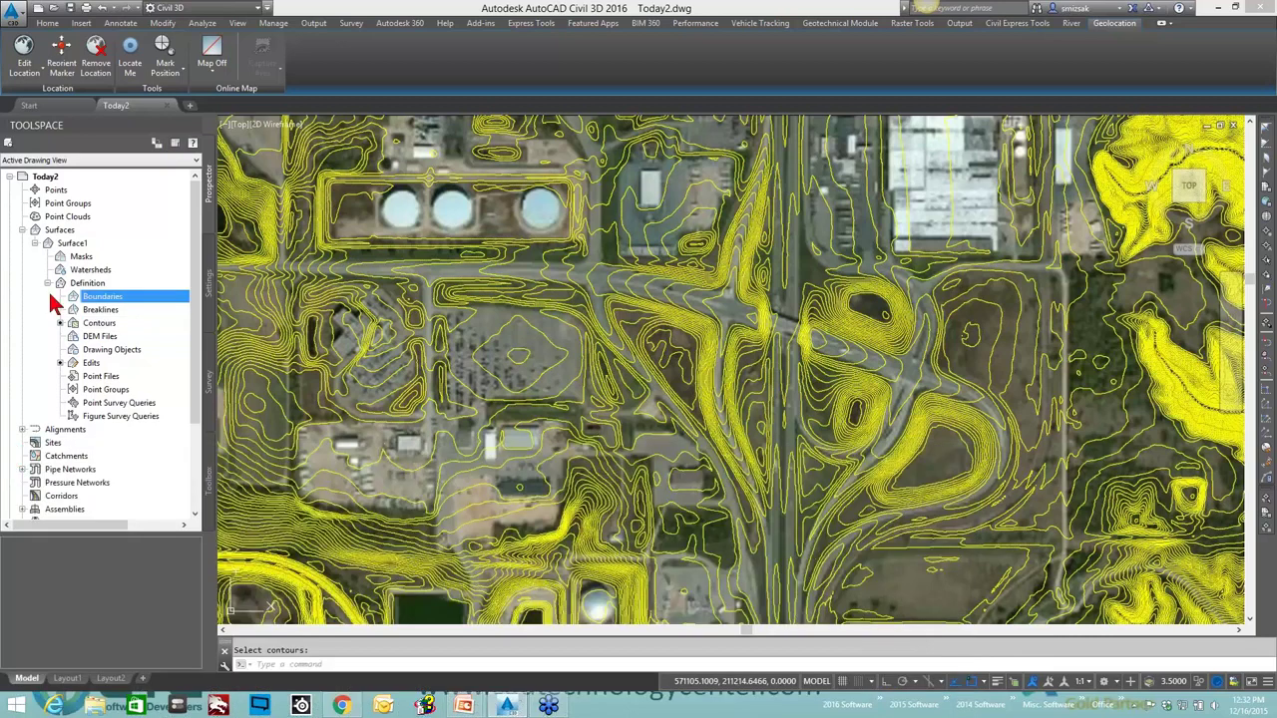
Inspect Surface1 in the Object Viewer from a tilted 3D view, then return to the drawing.
right_click(72, 244)
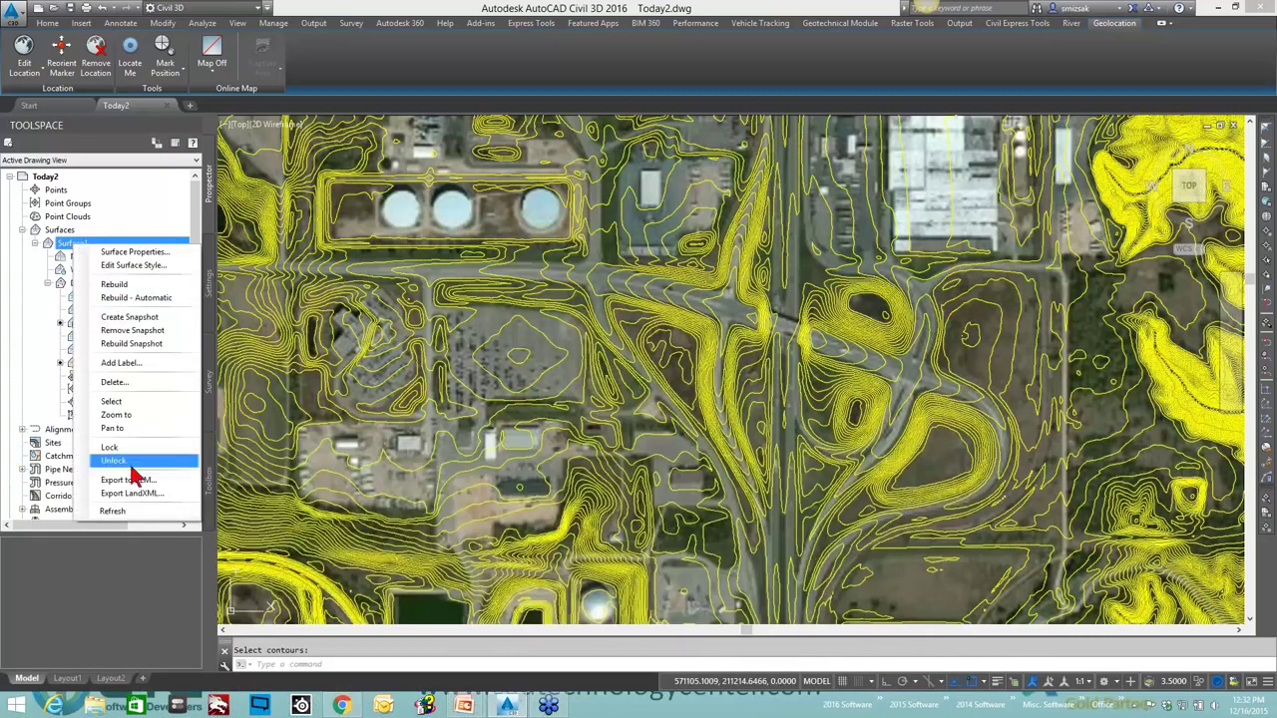
left_click(125, 401)
right_click(369, 349)
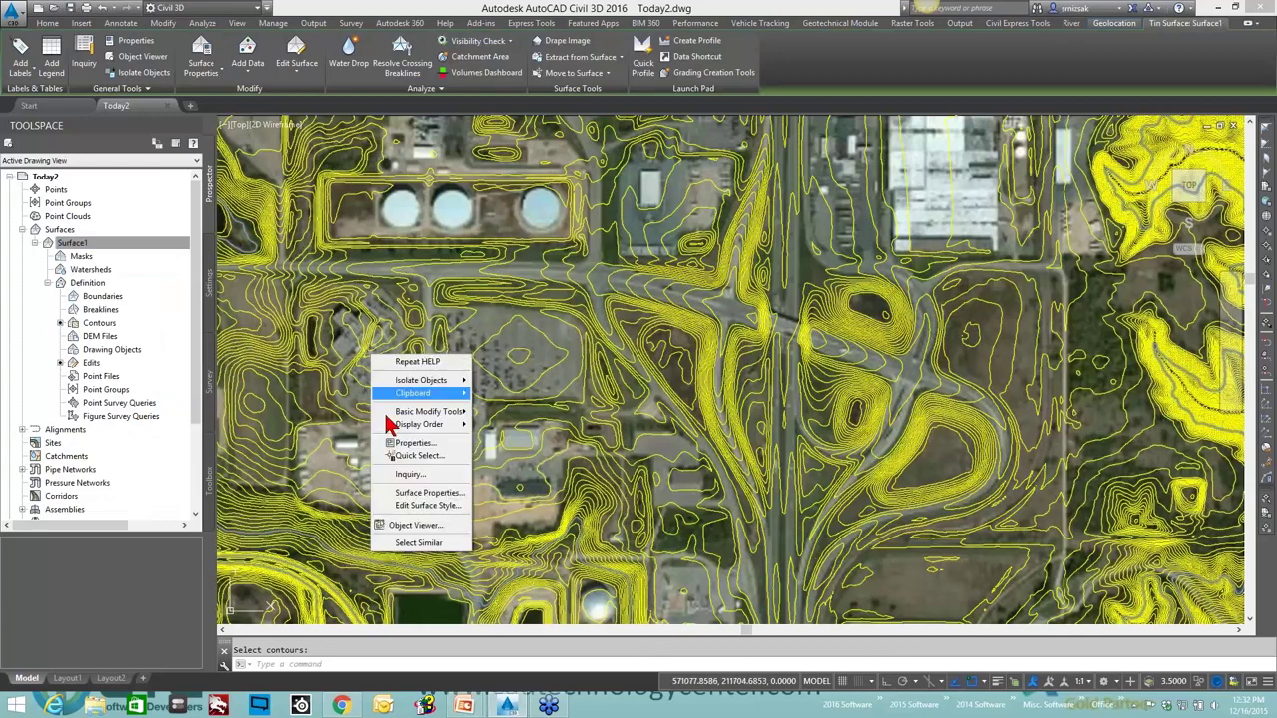
left_click(399, 524)
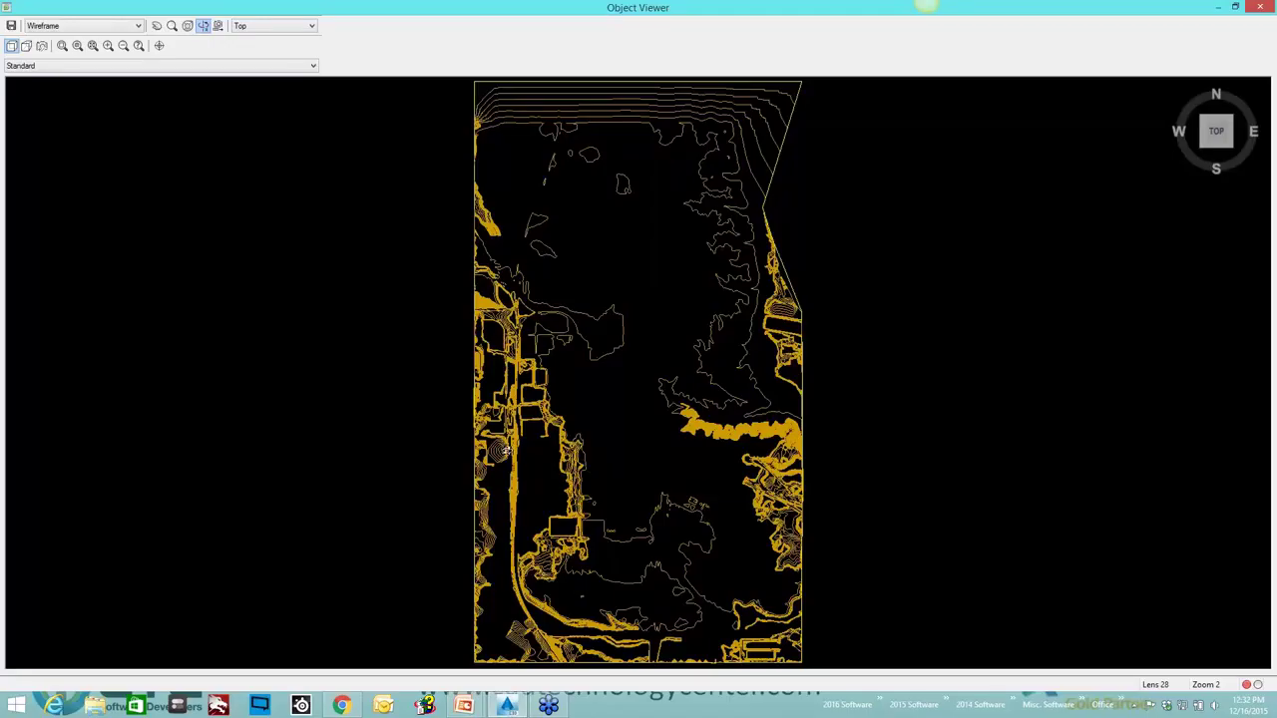
left_click_drag(598, 299, 634, 348)
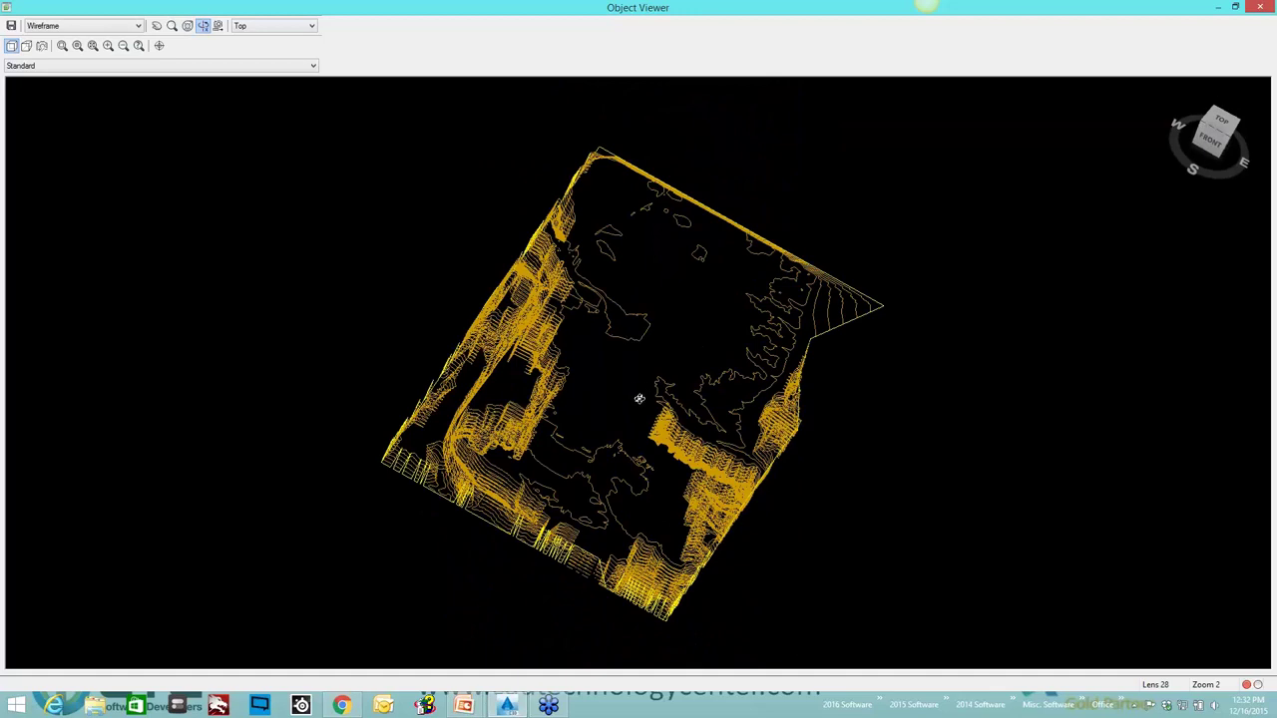
mouse_move(608, 462)
left_mouse_down()
mouse_move(828, 394)
mouse_move(669, 444)
mouse_move(603, 404)
mouse_move(541, 415)
mouse_move(608, 498)
mouse_move(761, 473)
mouse_move(900, 339)
mouse_move(881, 307)
mouse_move(844, 316)
left_mouse_up()
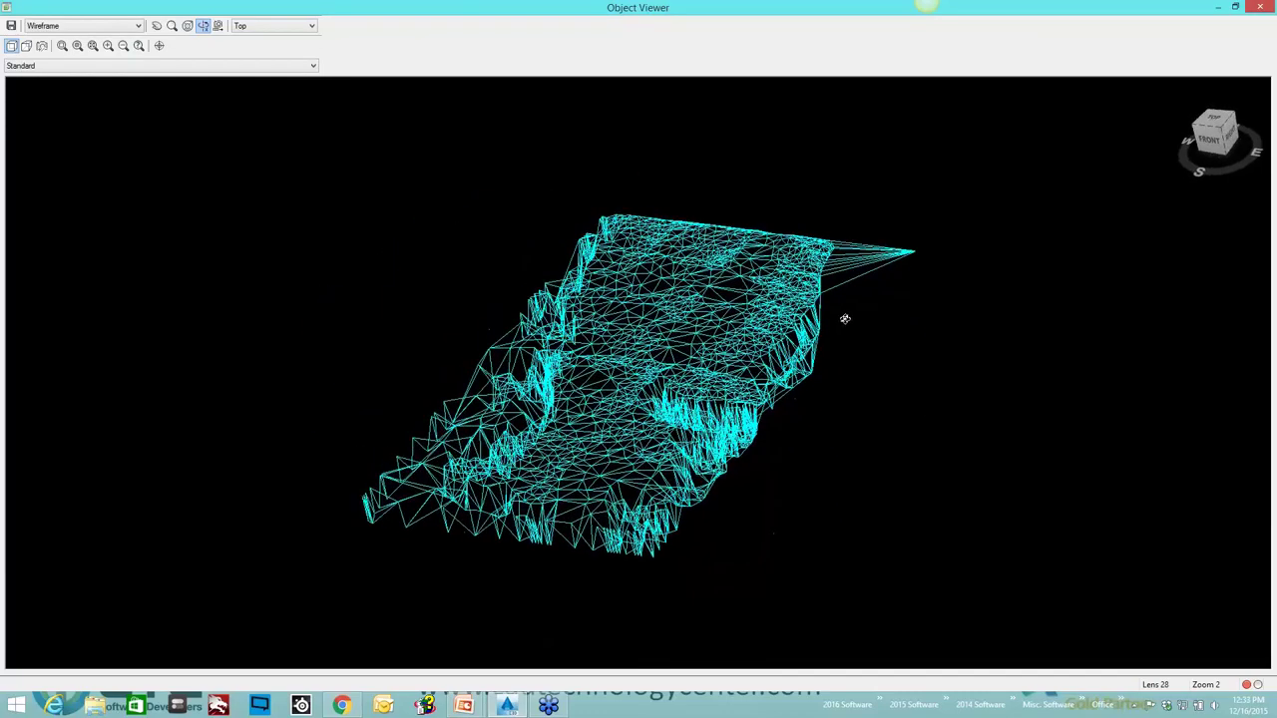
key("Escape")
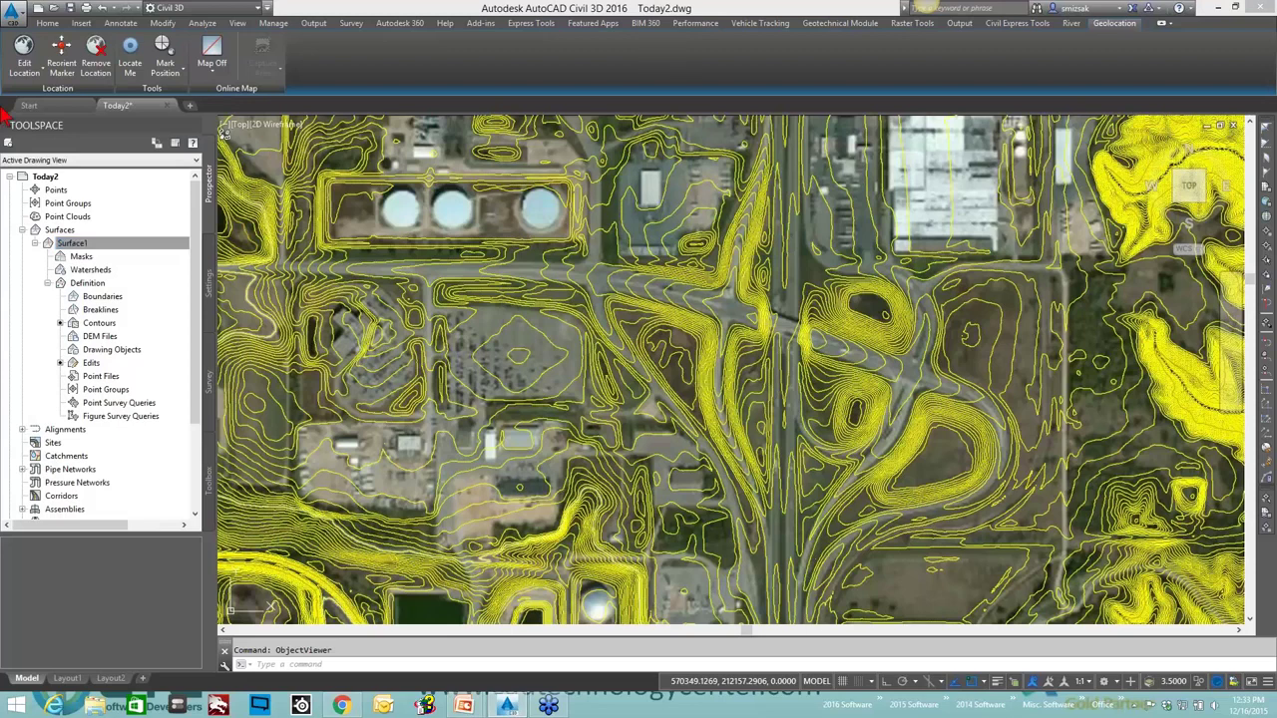
Start a new drawing from the _AutoCAD Civil 3D (Imperial) NCS.dwt template.
left_click(12, 18)
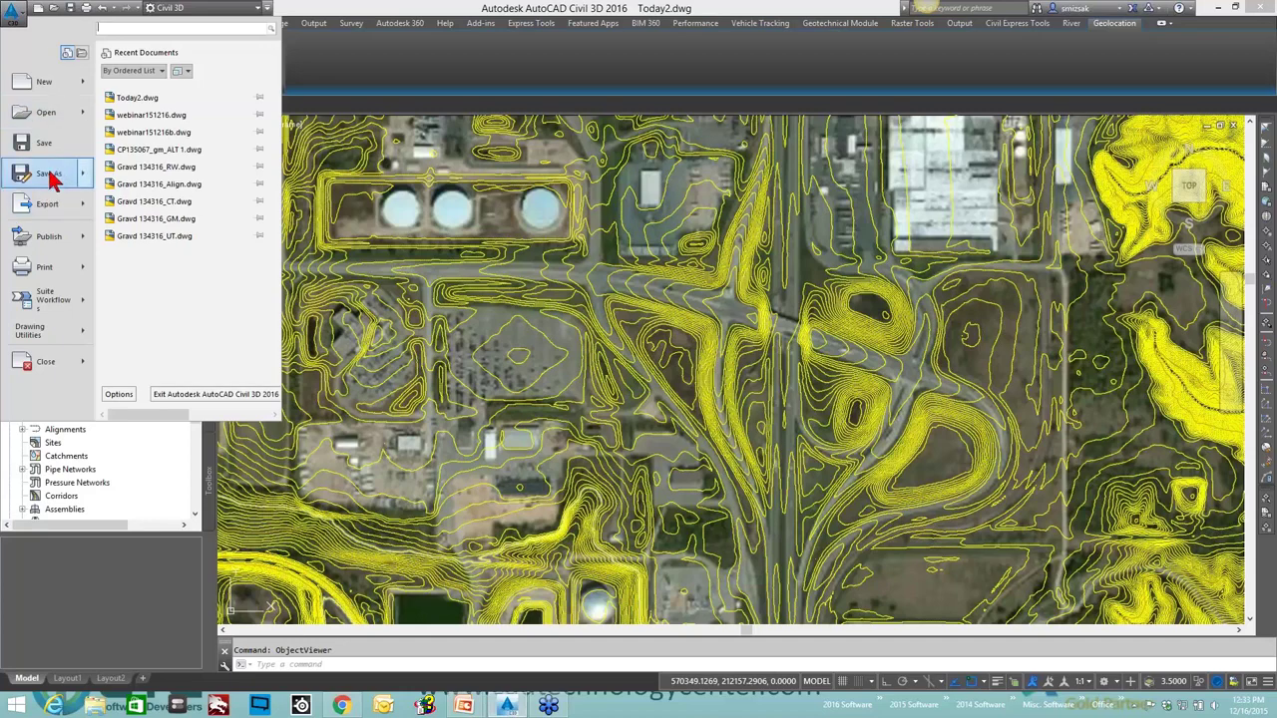
left_click(12, 18)
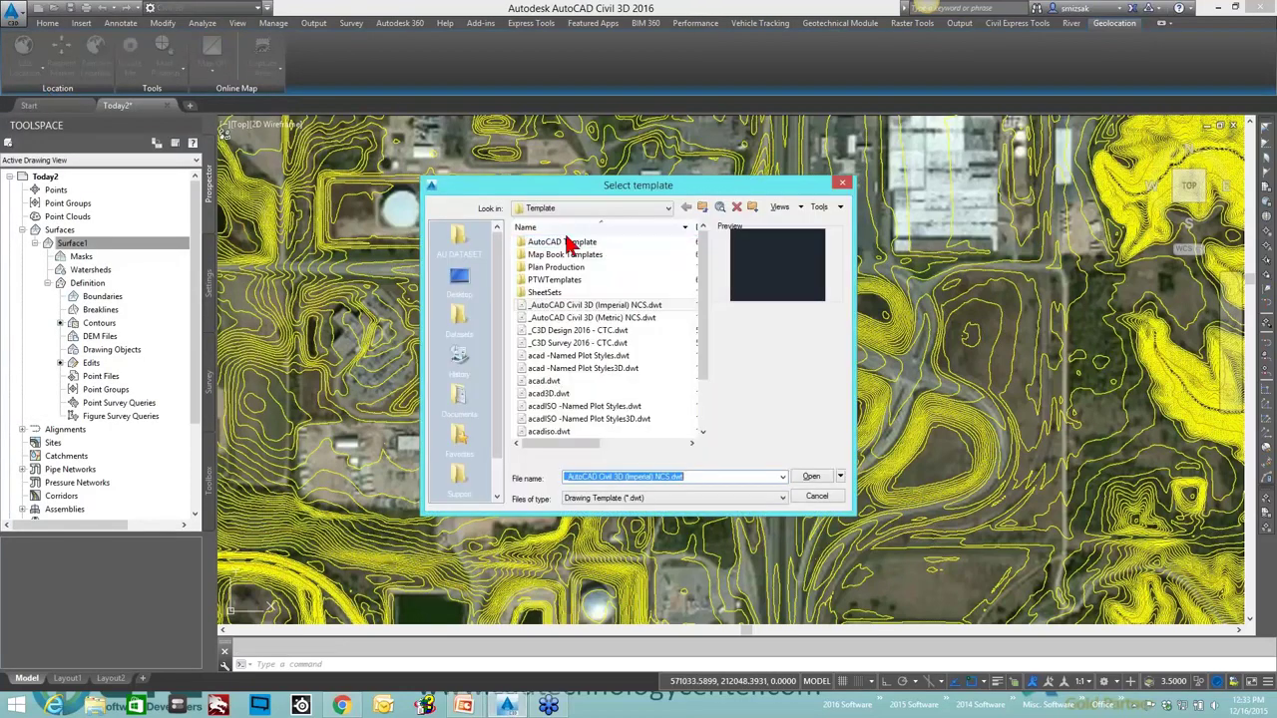
left_click(565, 307)
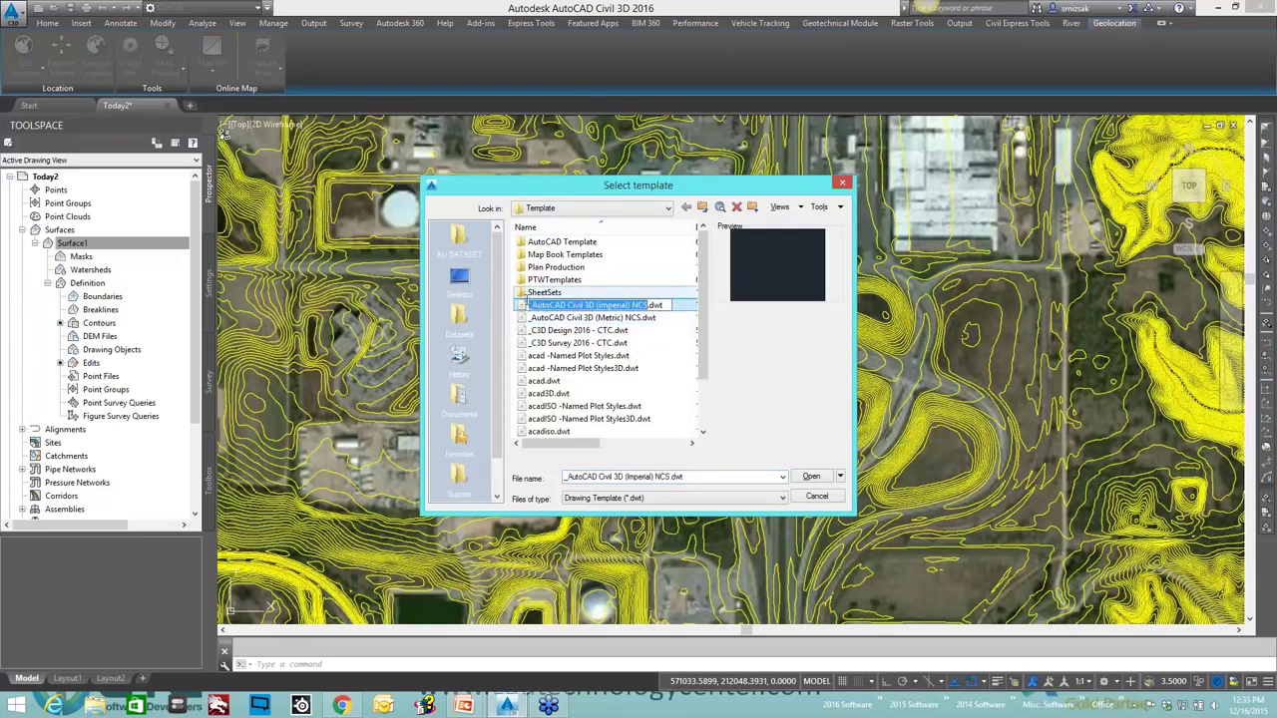
double_click(564, 317)
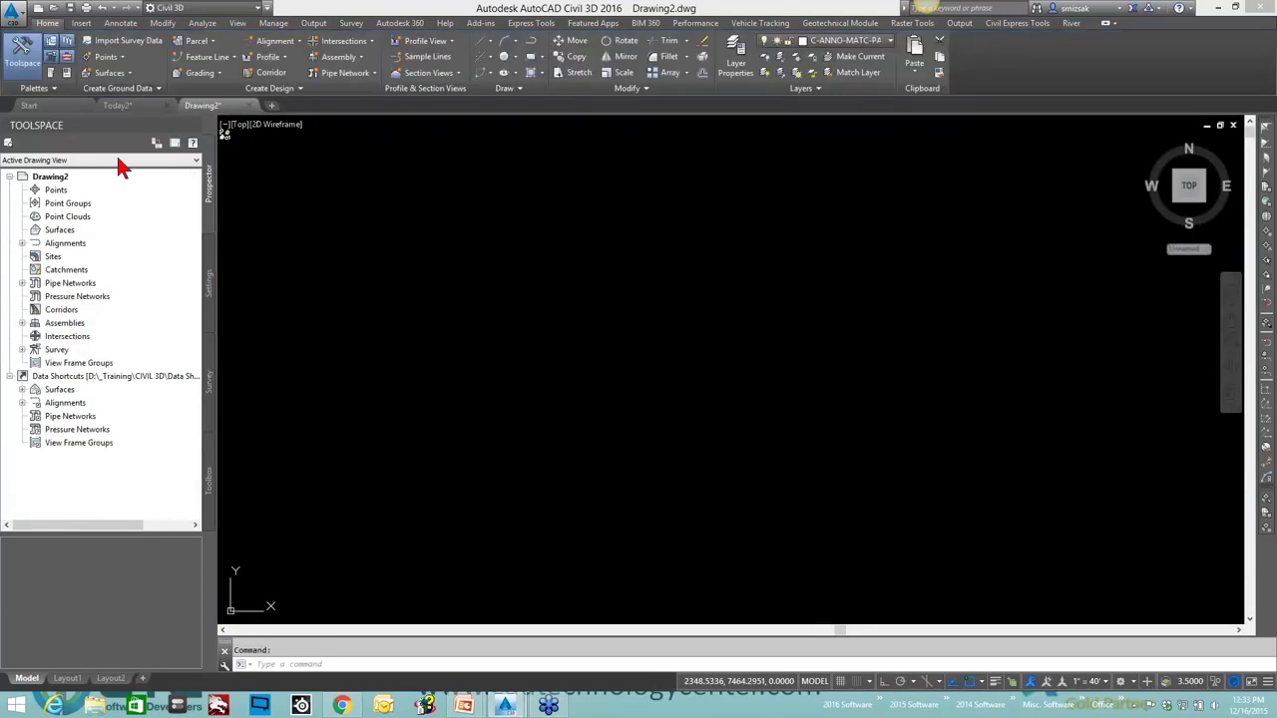
Assign the USA, Minnesota coordinate system Minnesota DOT: Dakota County, US Foot to the new drawing in its drawing settings.
left_click(208, 284)
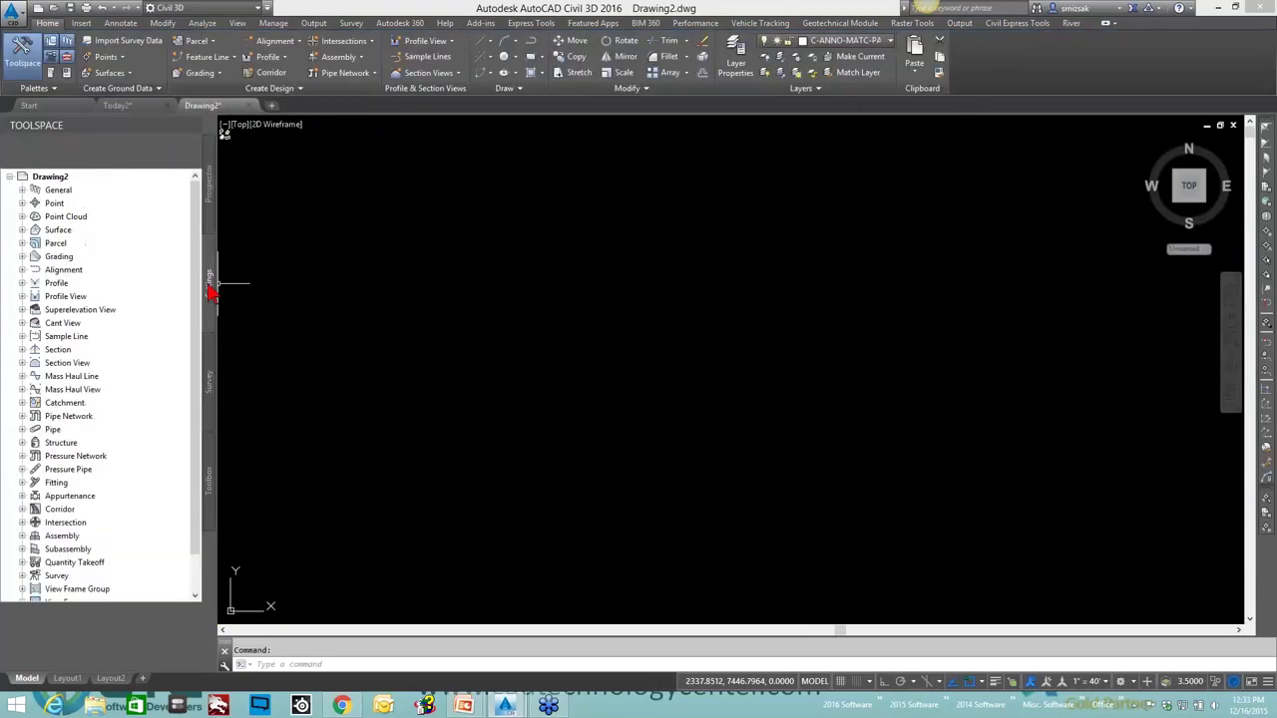
right_click(66, 178)
left_click(120, 186)
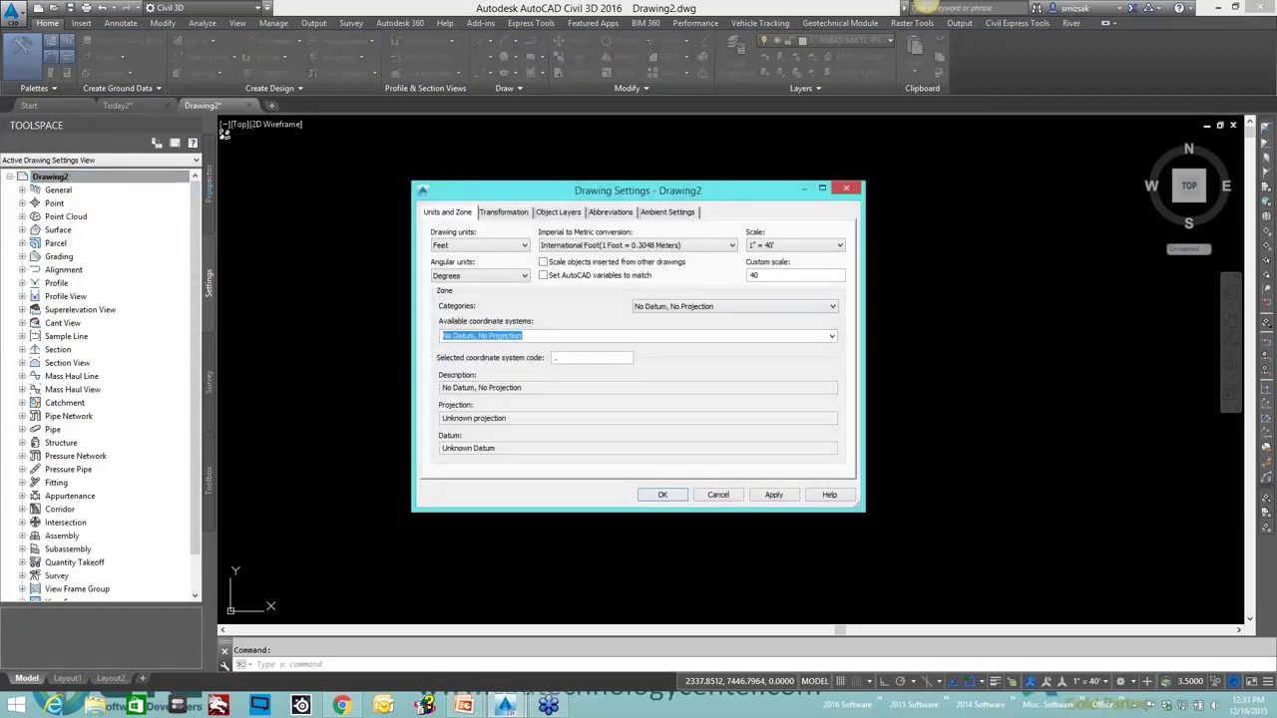
left_click(714, 301)
left_click_drag(833, 344, 835, 525)
left_click(745, 422)
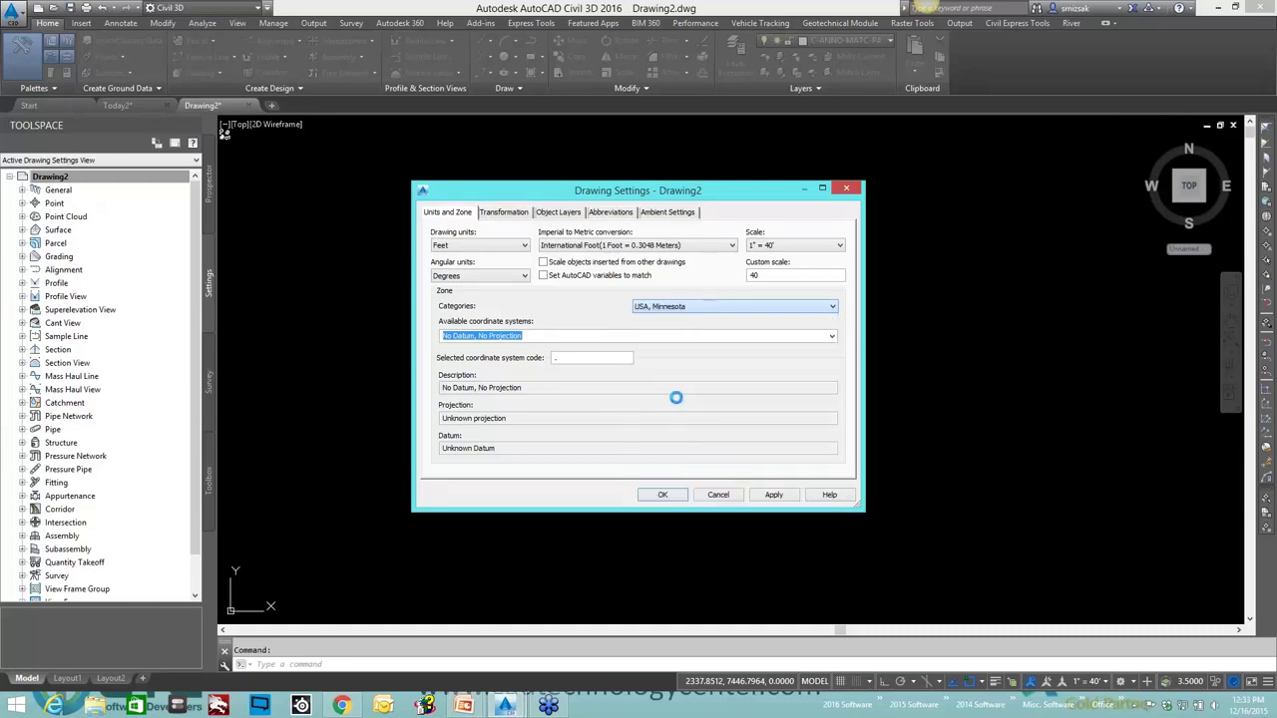
left_click(725, 338)
left_click(832, 337)
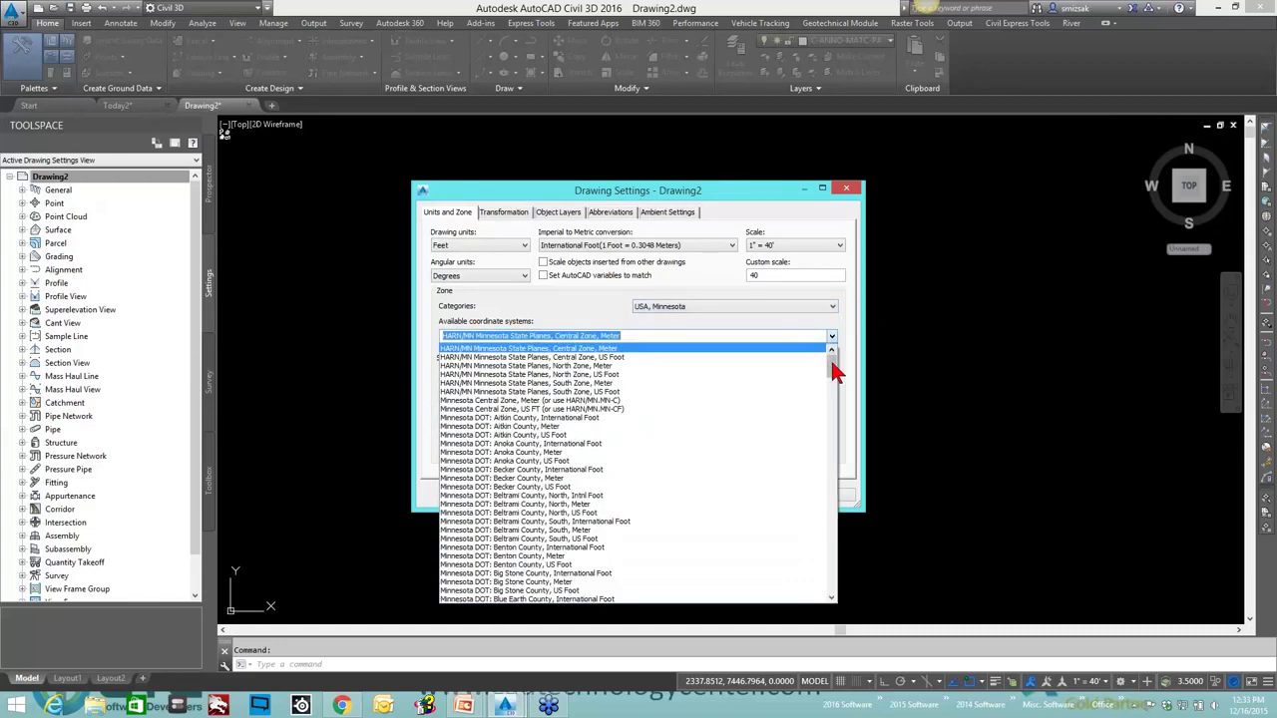
left_click_drag(832, 359, 845, 419)
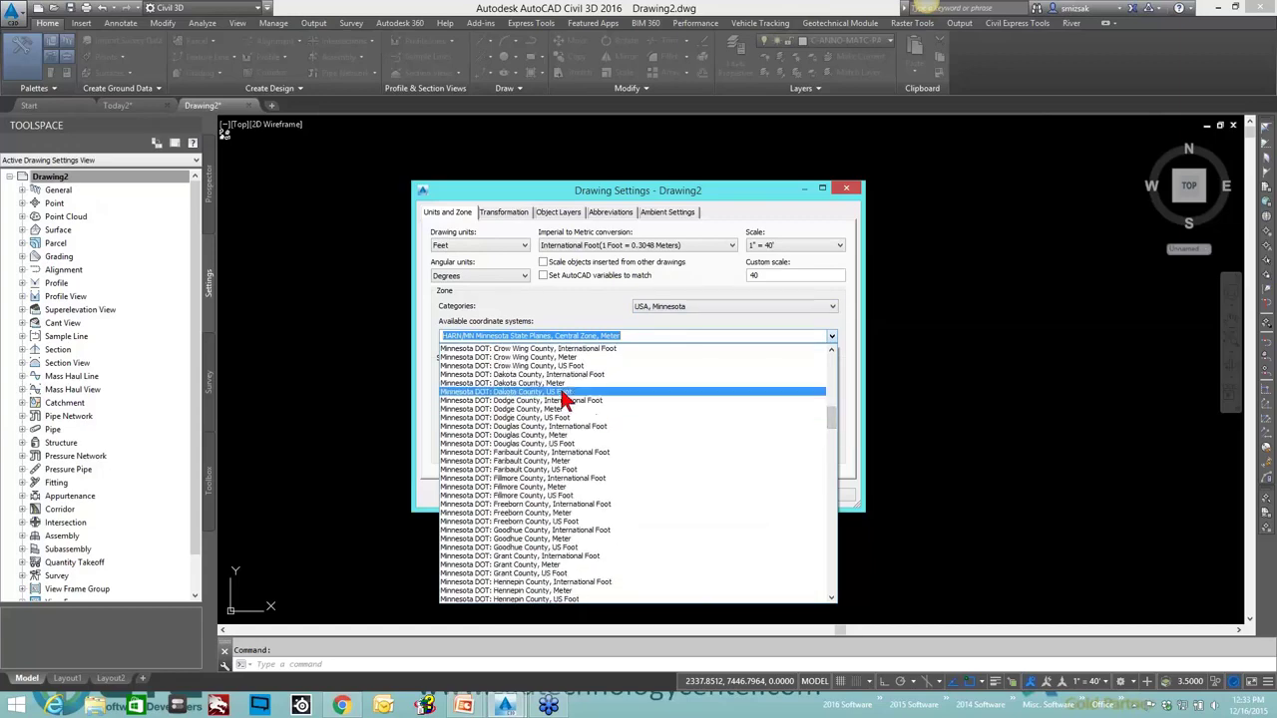
left_click(638, 395)
left_click(660, 496)
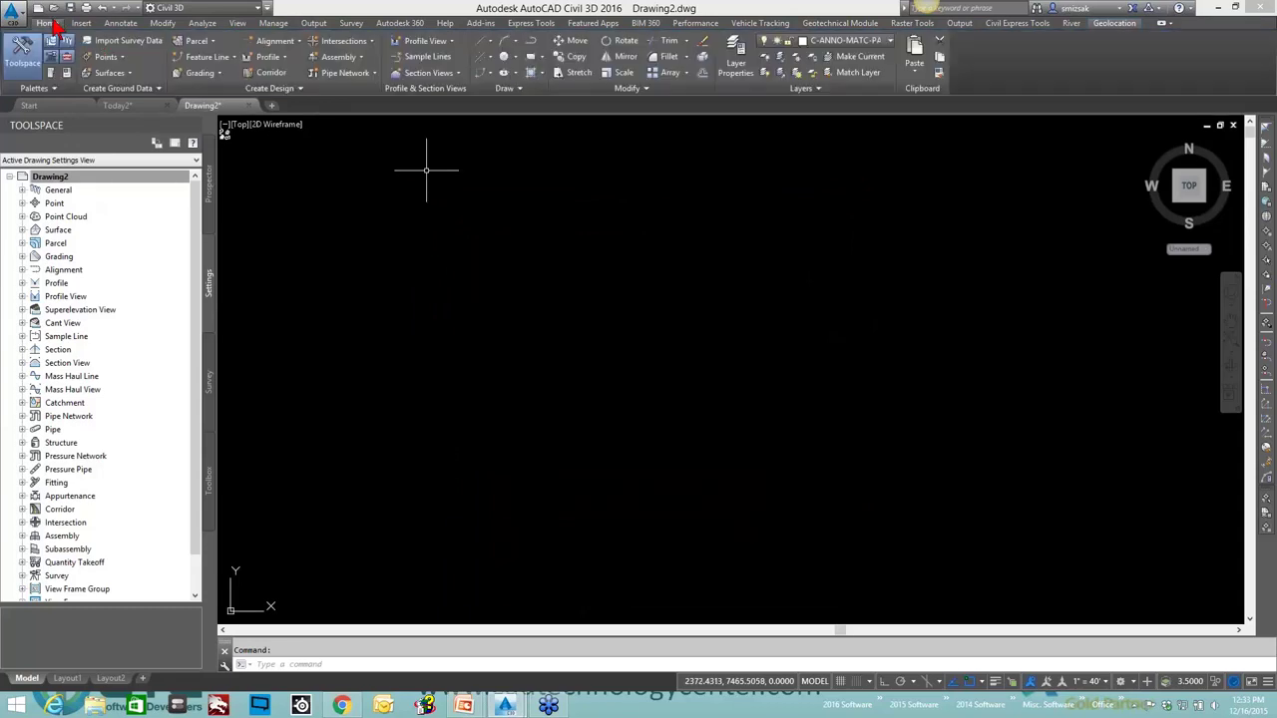
Start creating a surface from GIS data with the default object options and SHP as the data source type.
left_click(111, 73)
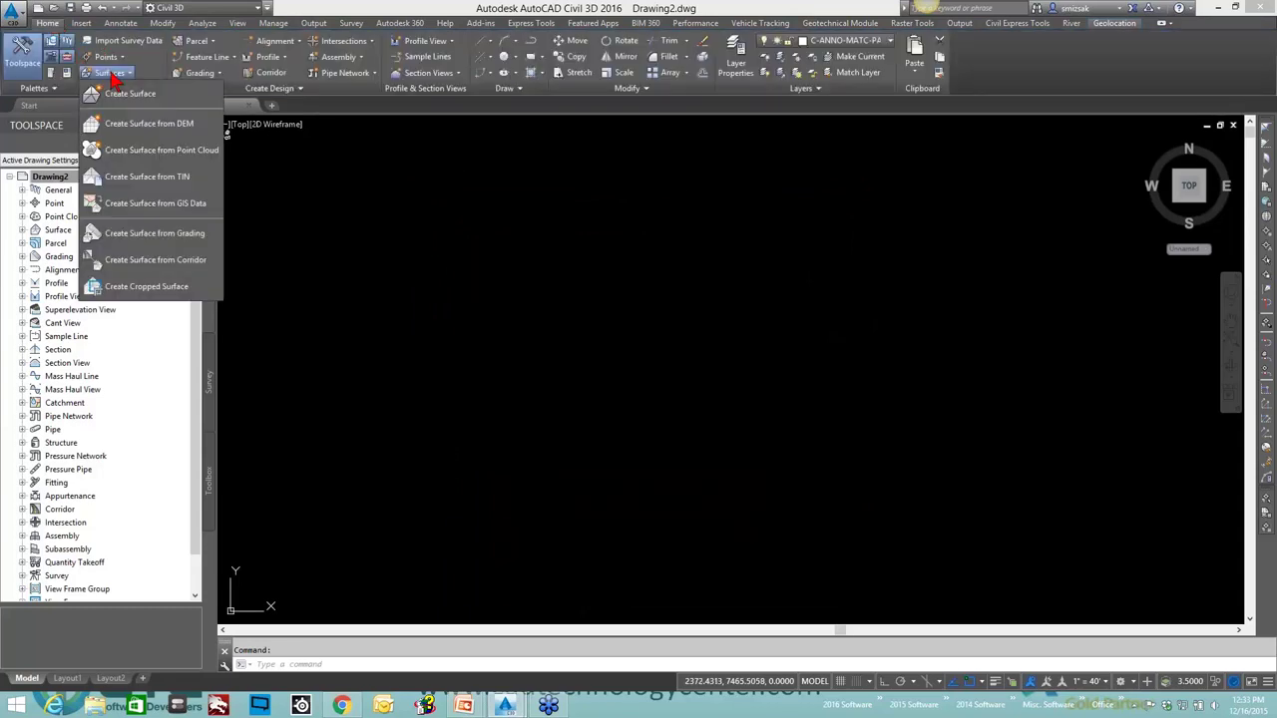
left_click(150, 205)
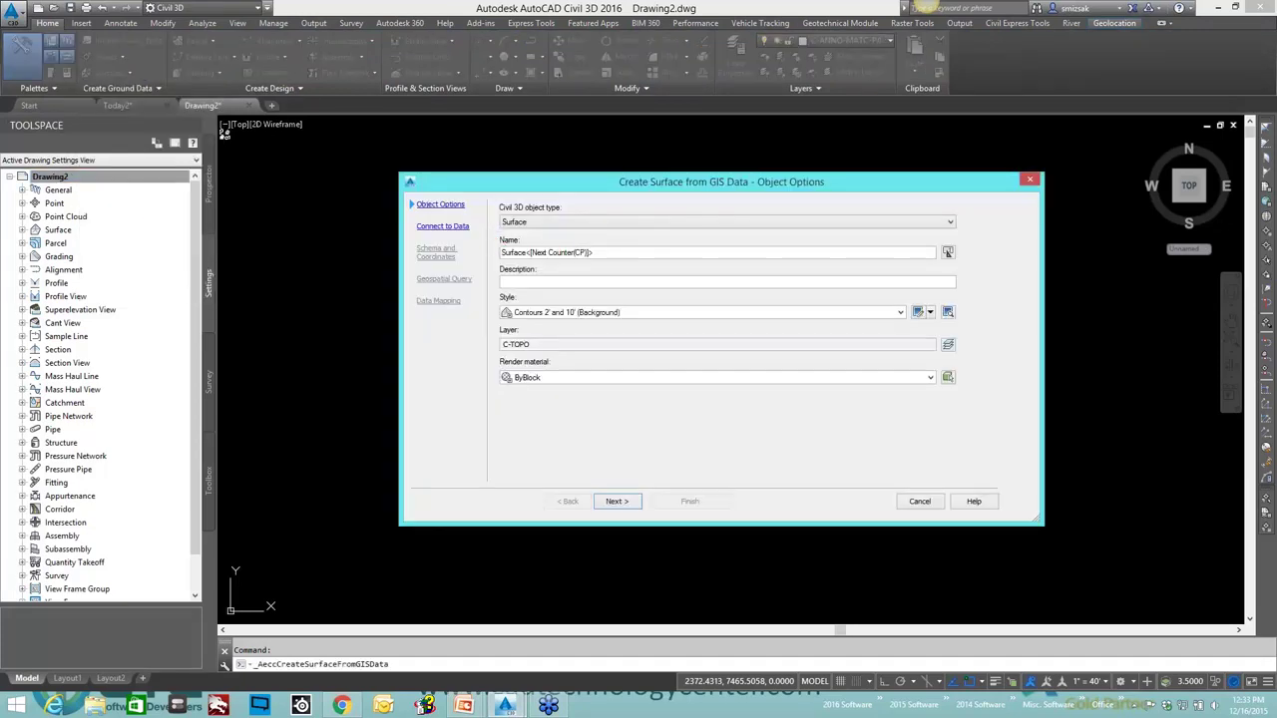
left_click(616, 503)
left_click(516, 248)
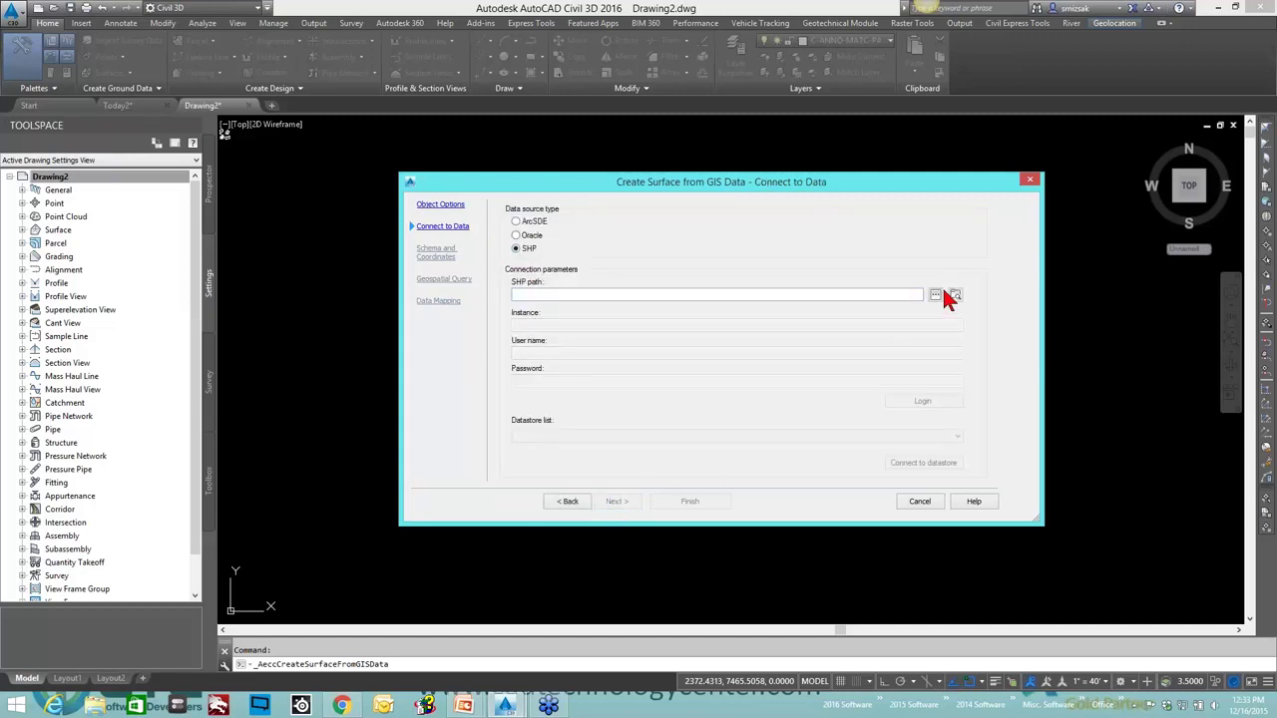
Connect to ELEVATION_Contours10ft.shp in the shp_elev_elevation_rosemount folder and include its ELEVATION_Contours10ft feature class.
left_click(936, 297)
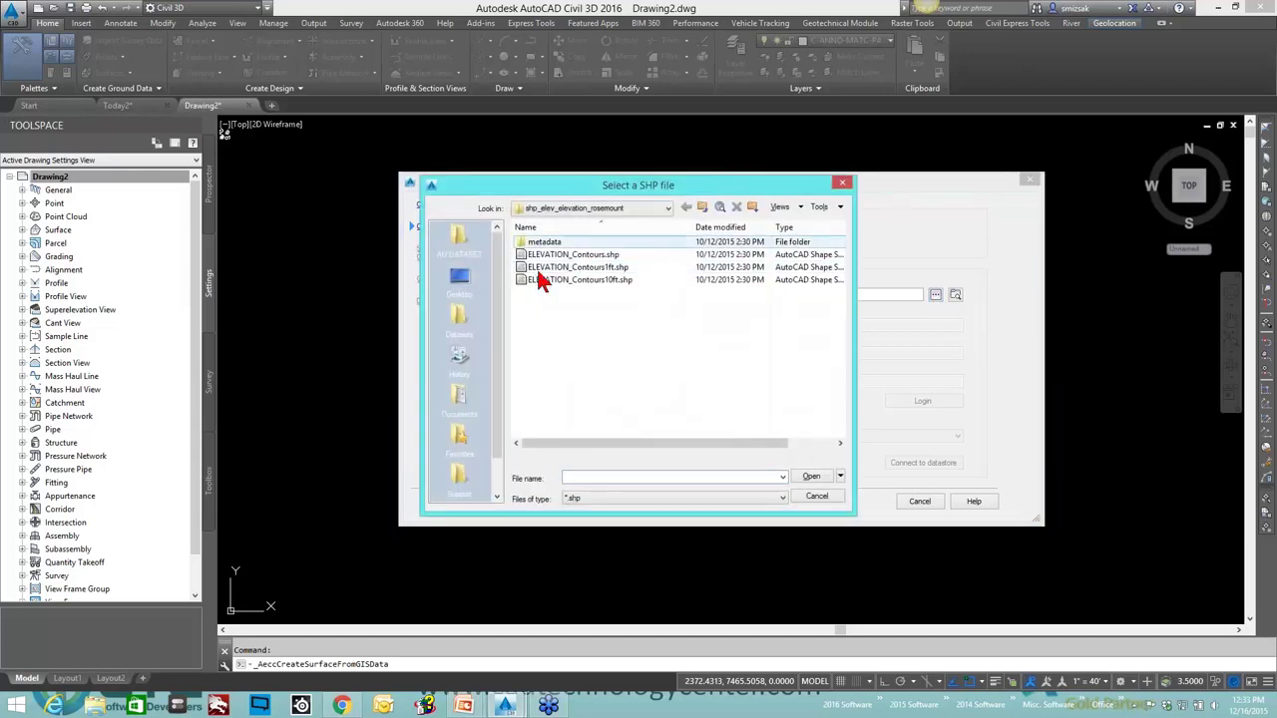
double_click(589, 281)
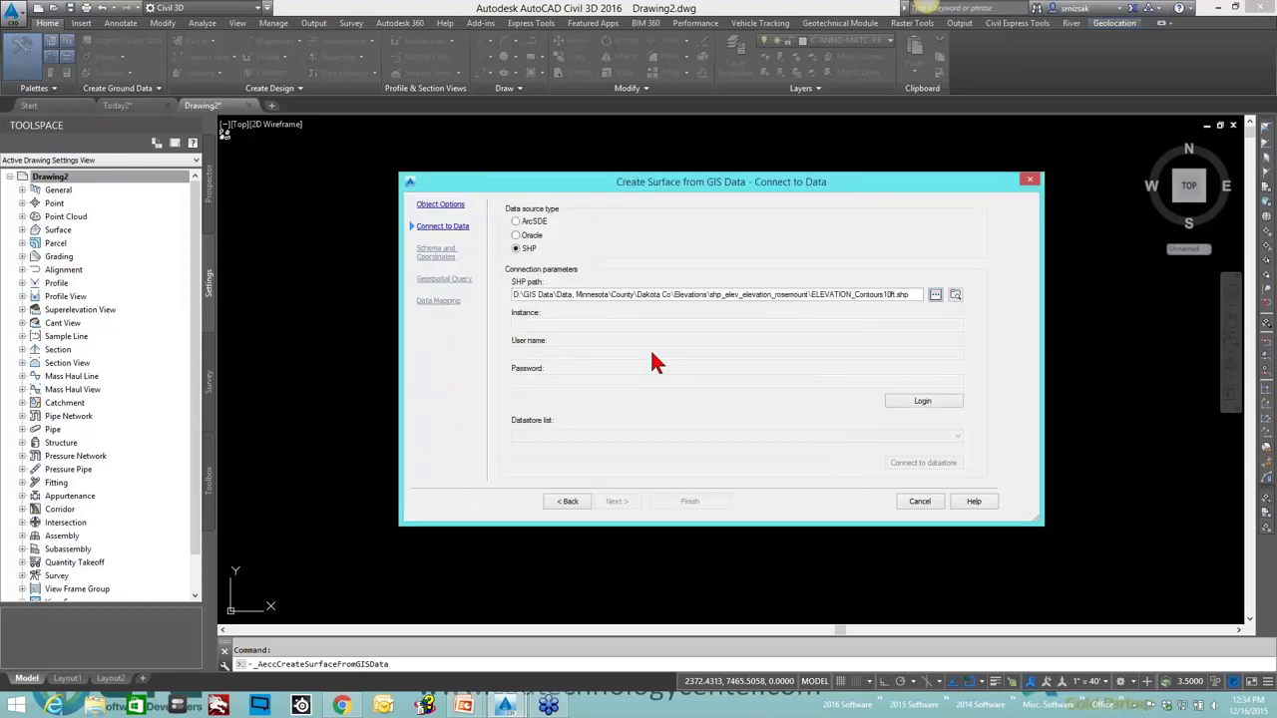
left_click(922, 402)
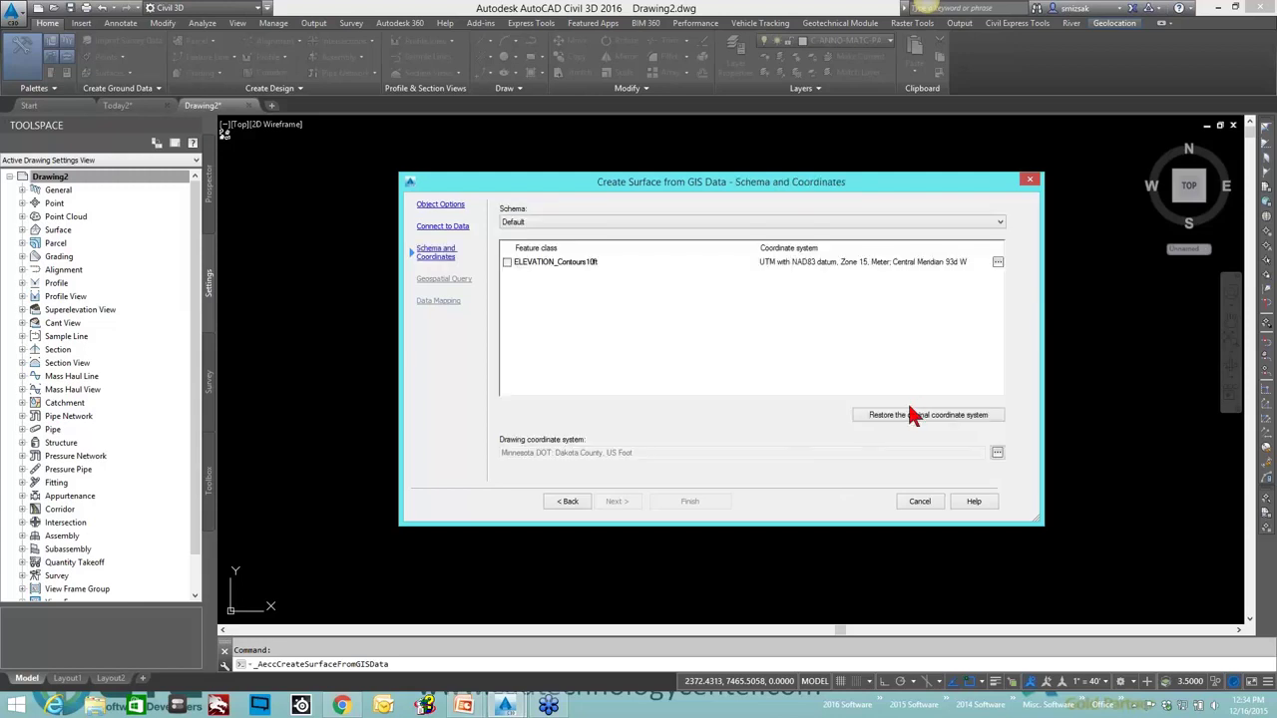
left_click(507, 263)
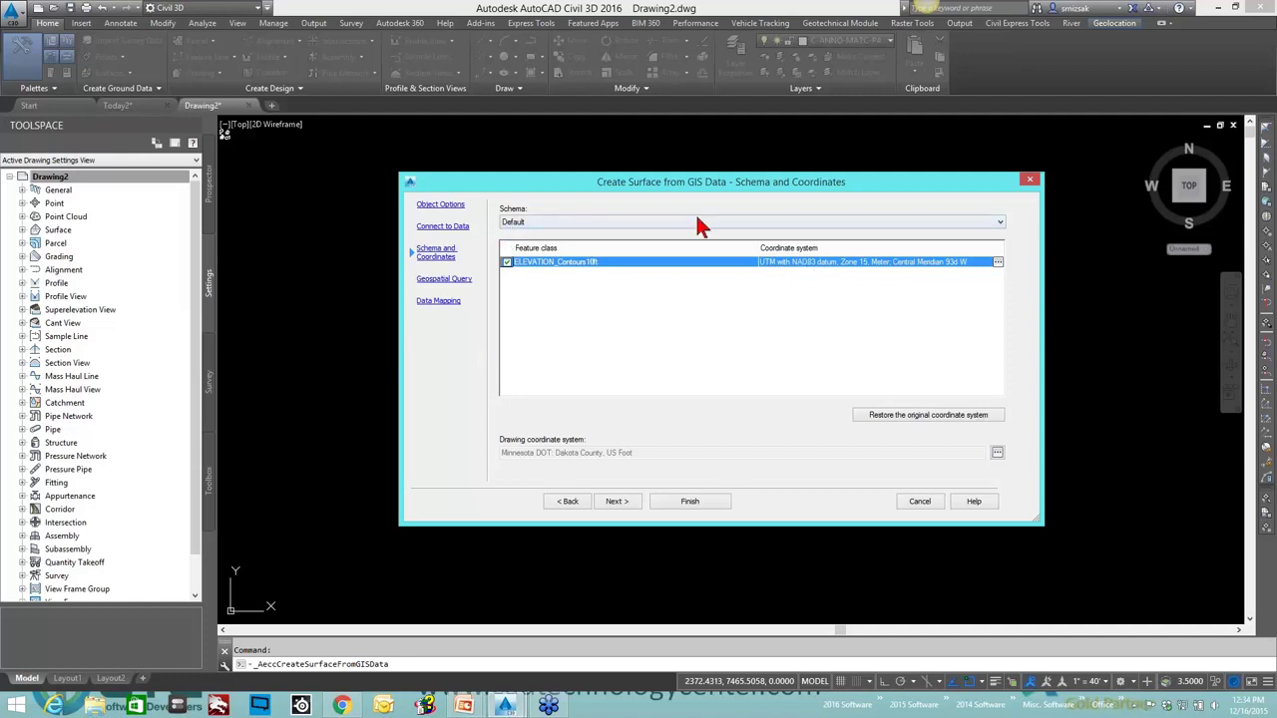
left_click(808, 229)
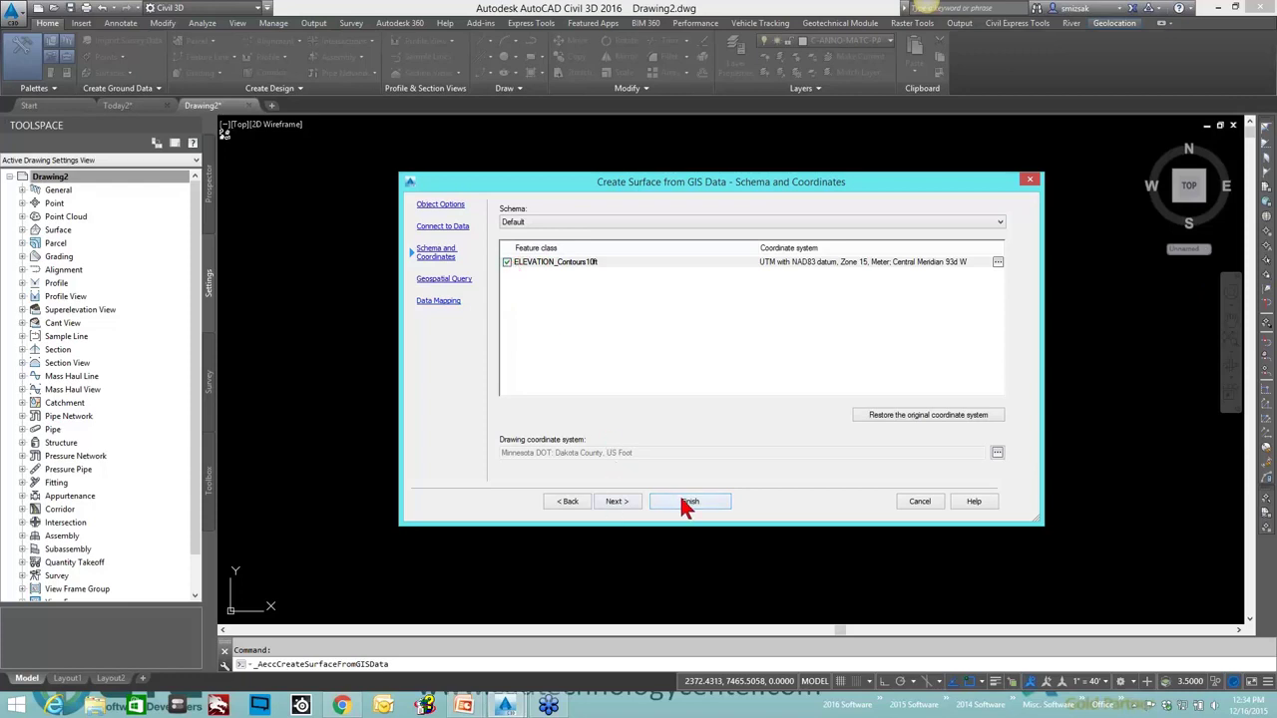
Turn off the area of interest in the geospatial query and map the Elevation GIS field to the Elevation property.
left_click(618, 505)
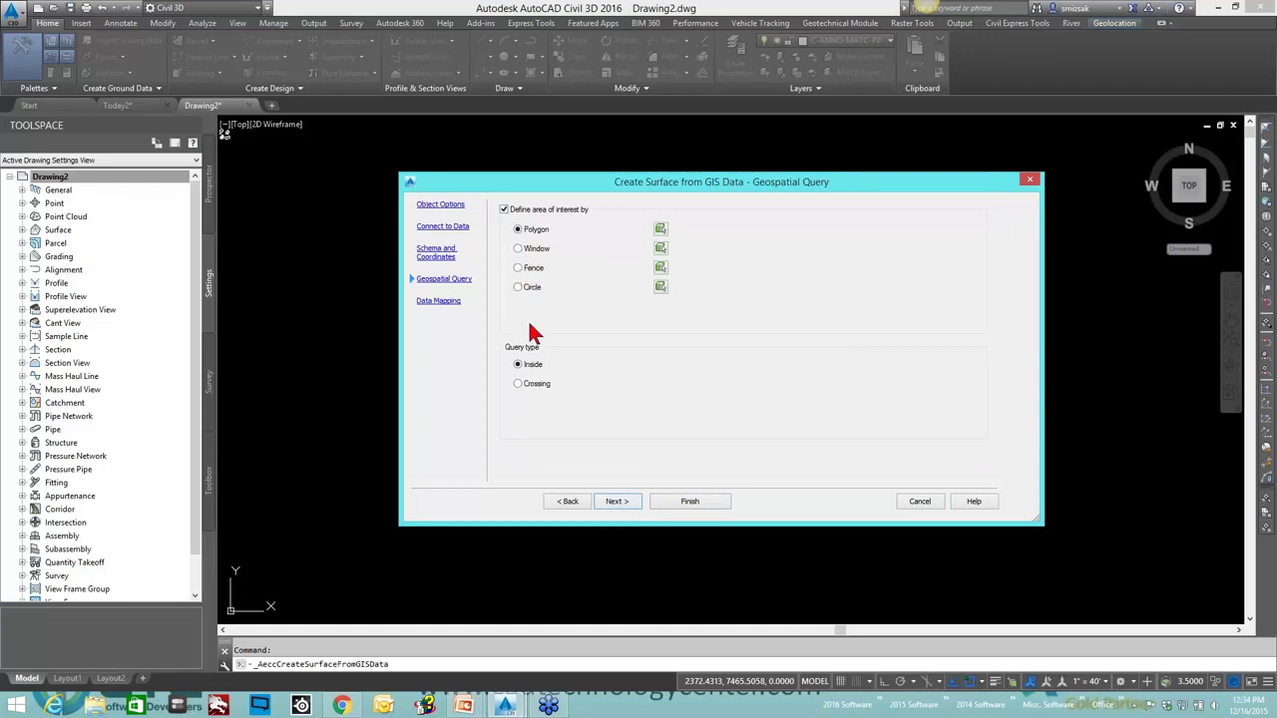
left_click(502, 208)
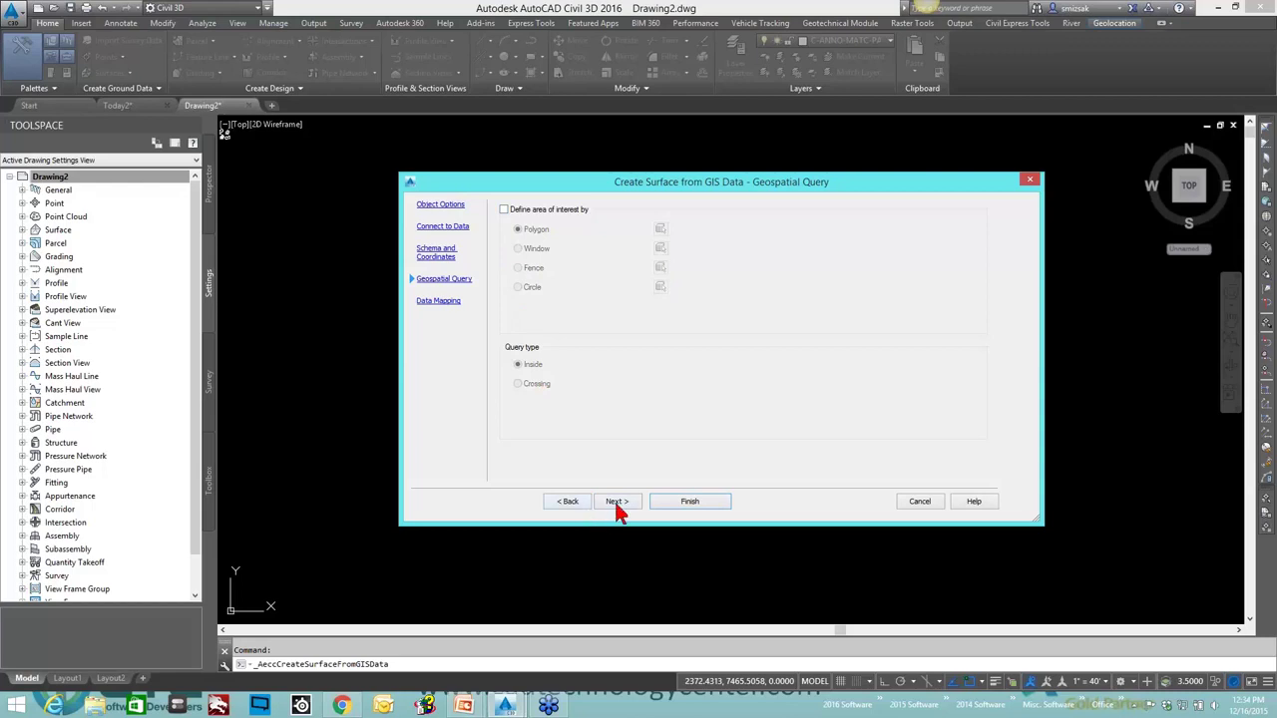
left_click(617, 503)
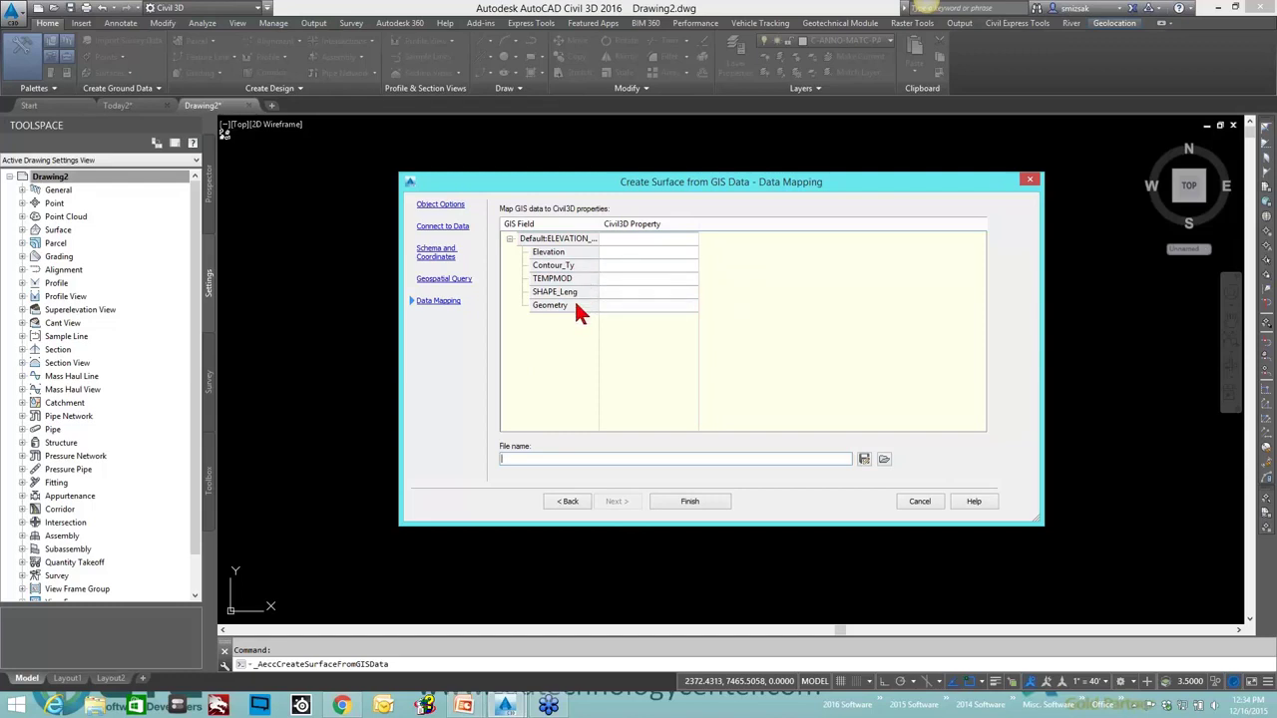
left_click(624, 252)
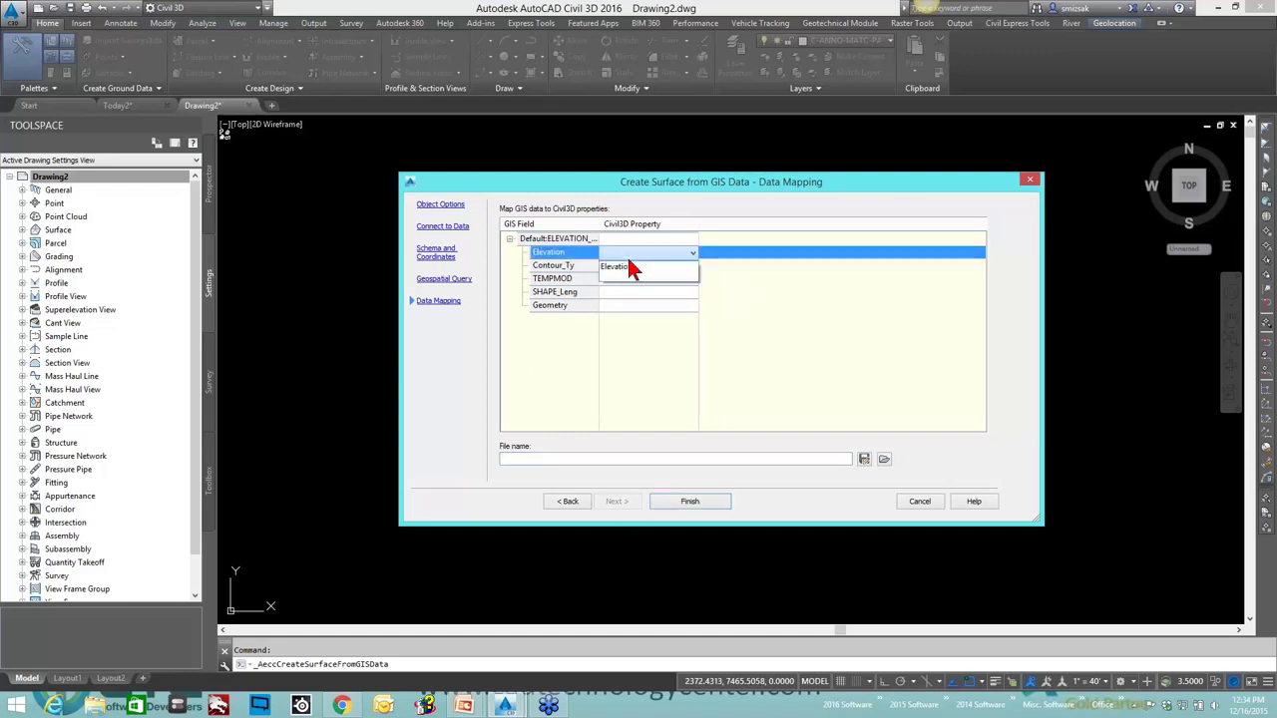
left_click(626, 267)
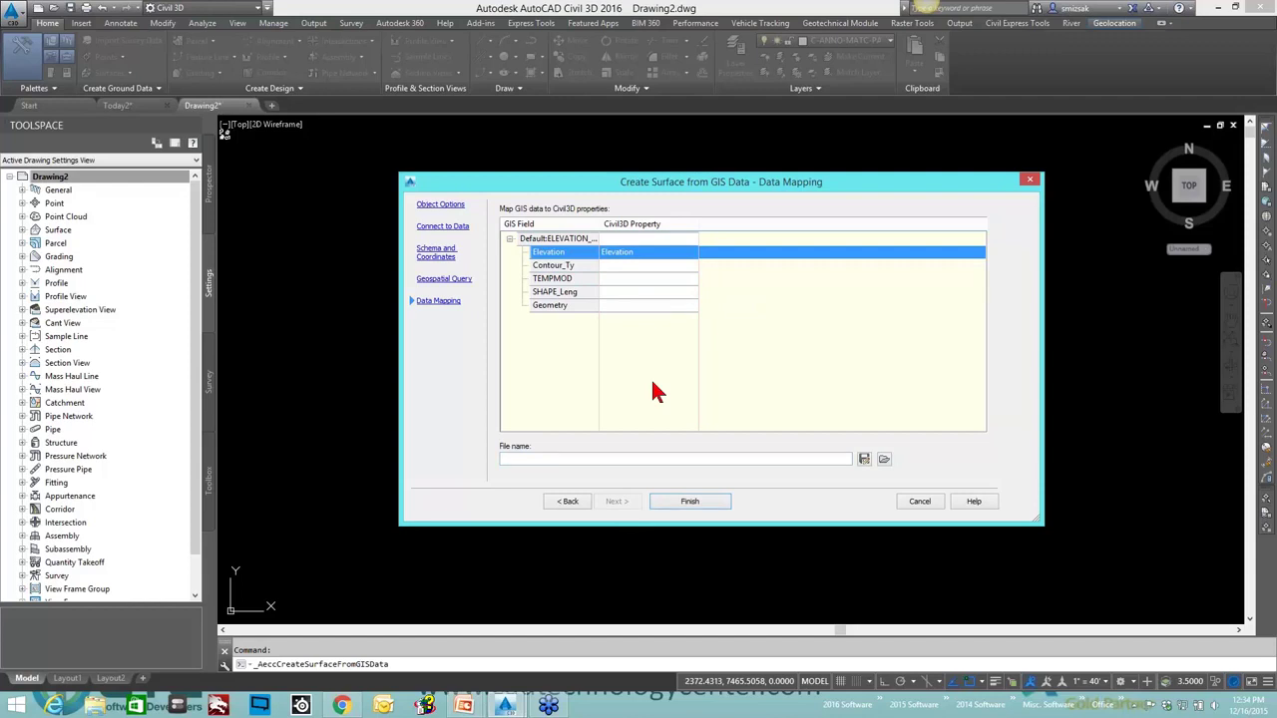
Try to map the Contour_Ty field to the Elevation property as well.
left_click(649, 265)
left_click(630, 280)
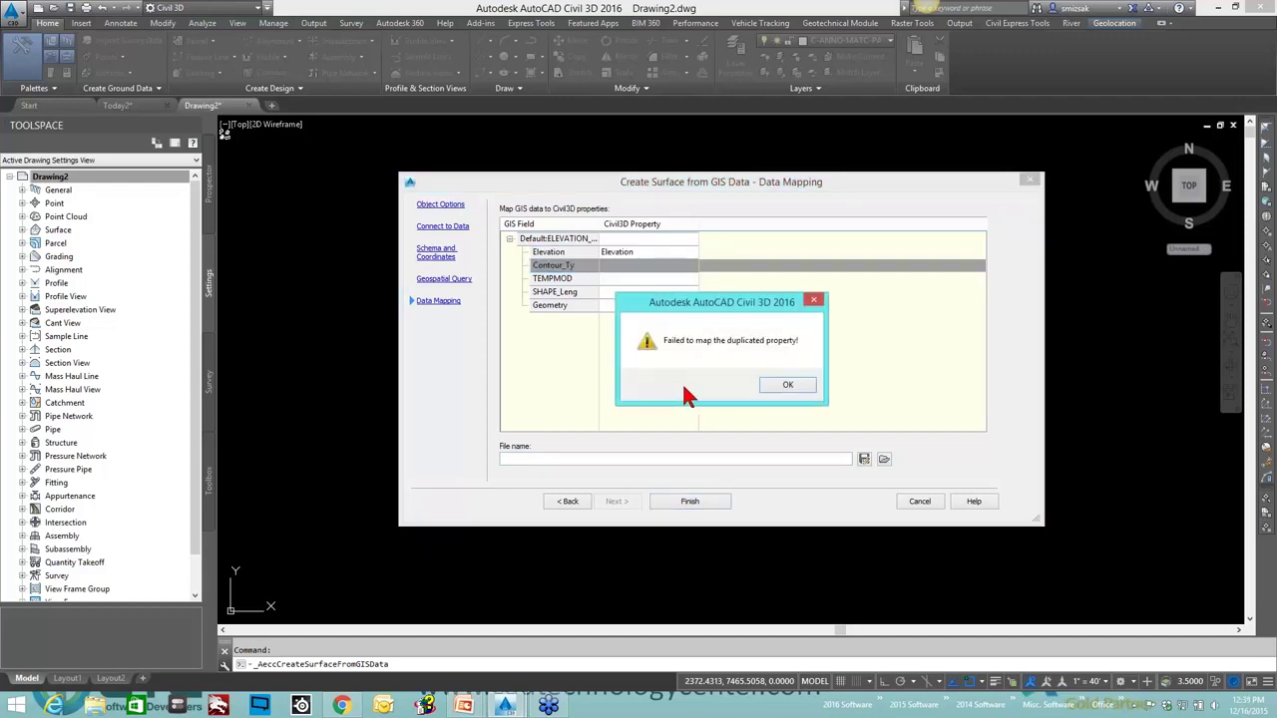
left_click(787, 385)
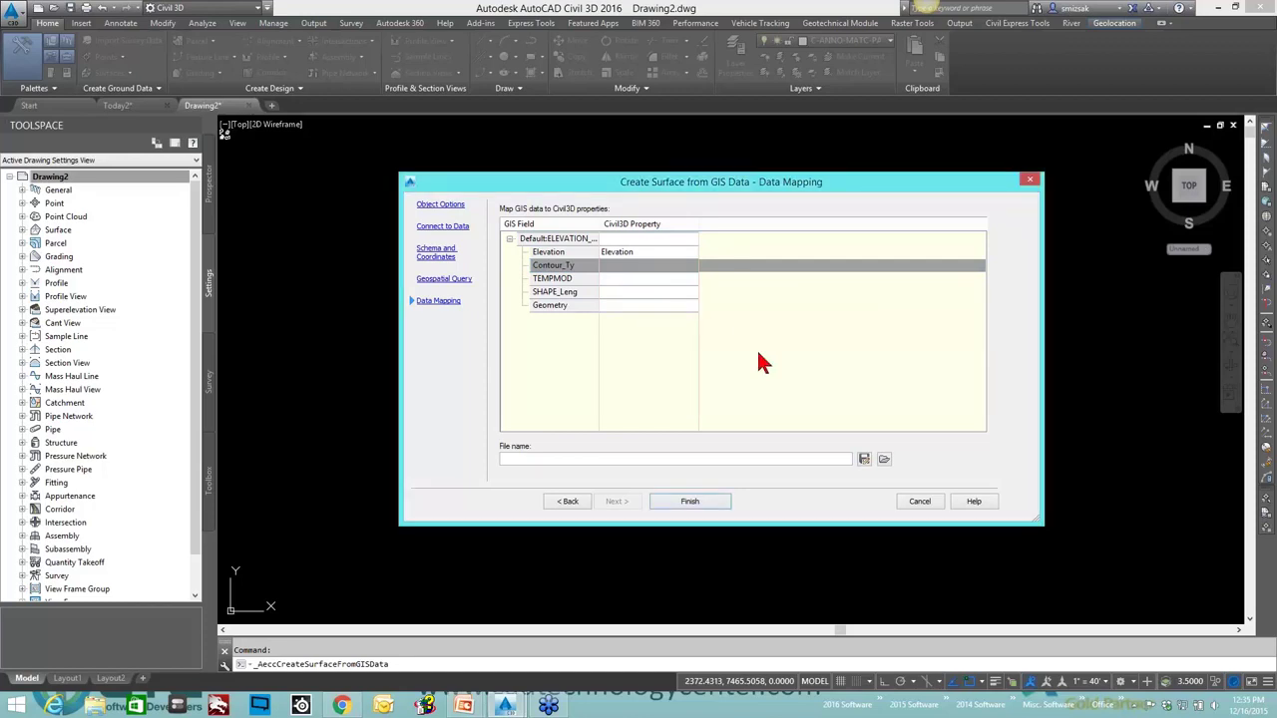
left_click(637, 293)
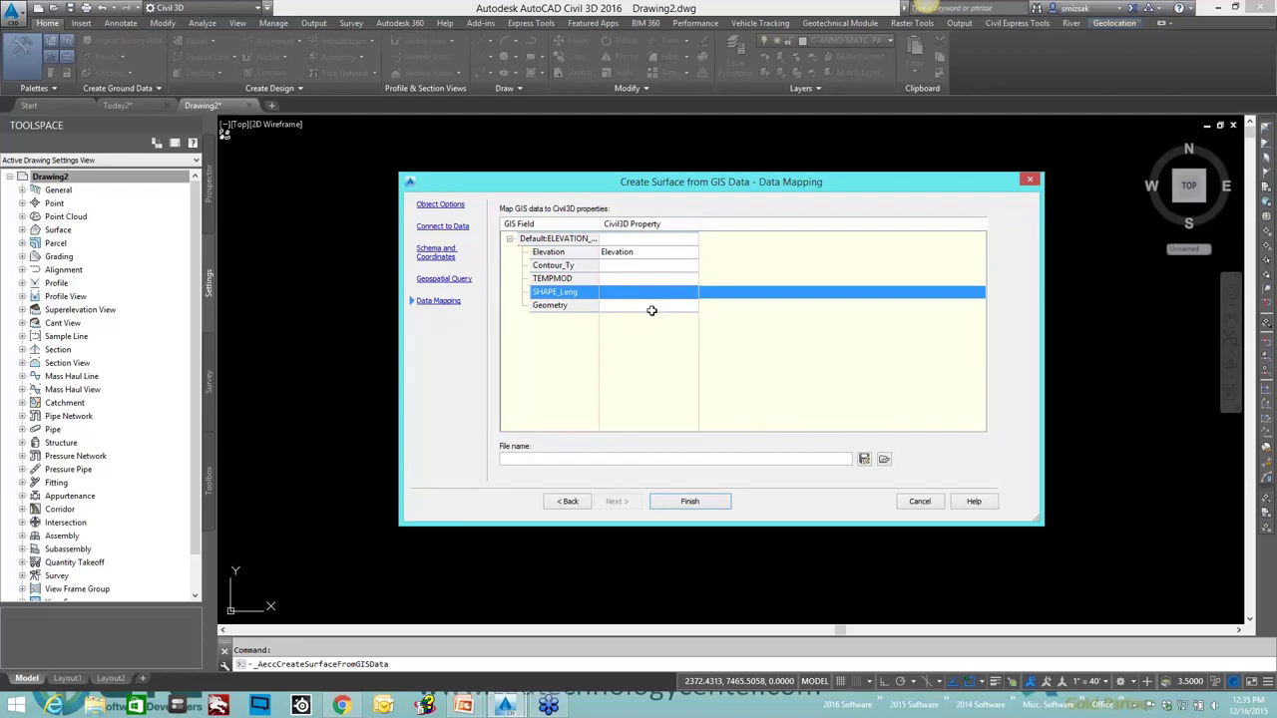
Finish creating the surface from the GIS data and close the event list.
left_click(694, 504)
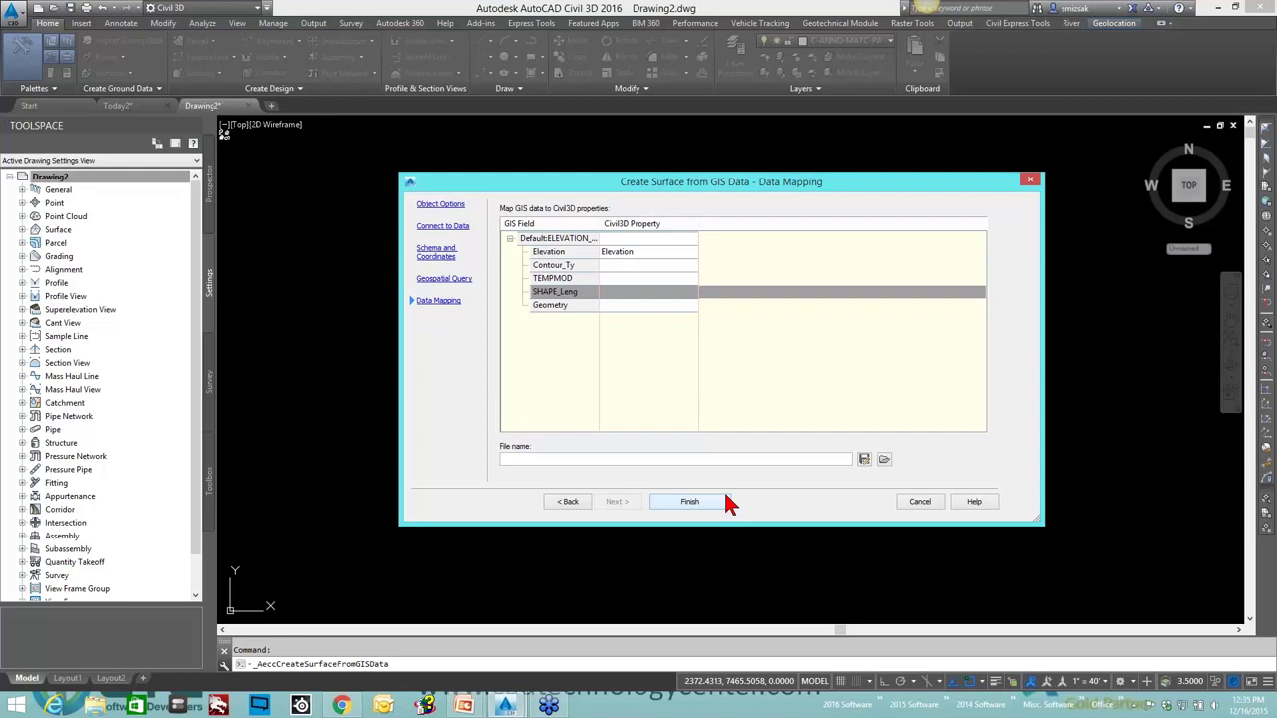
left_click(724, 501)
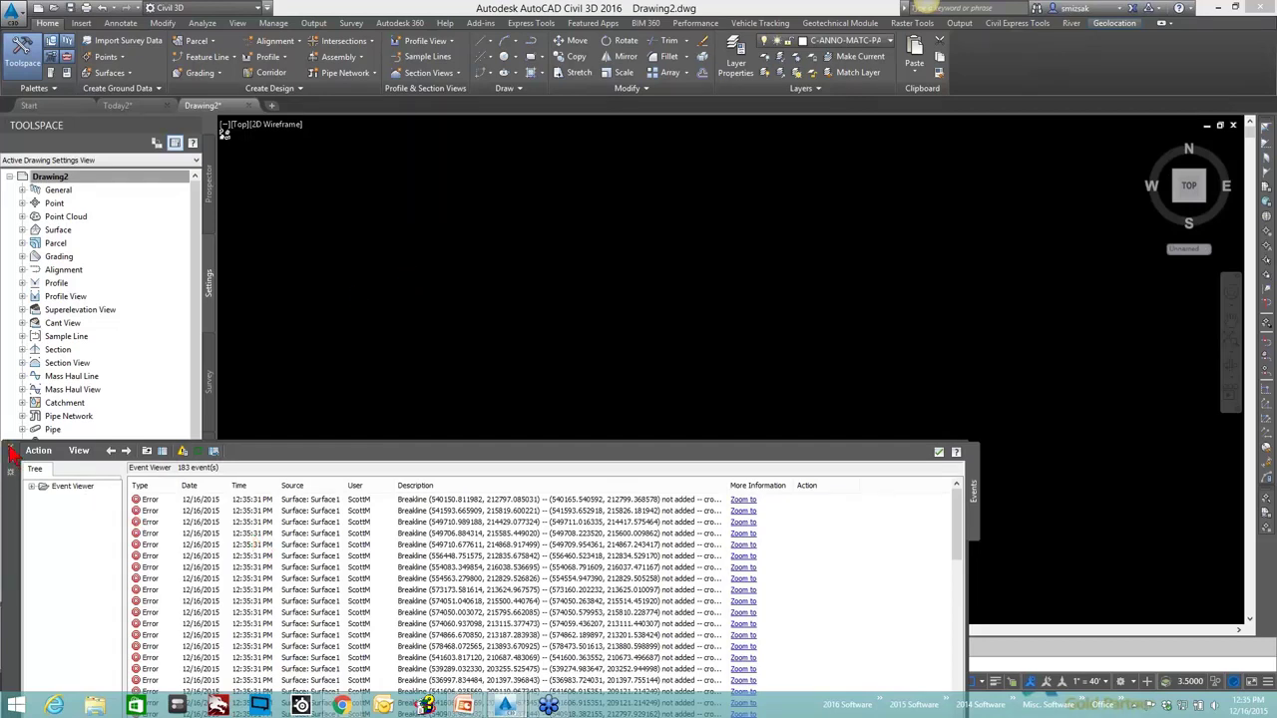
left_click(143, 276)
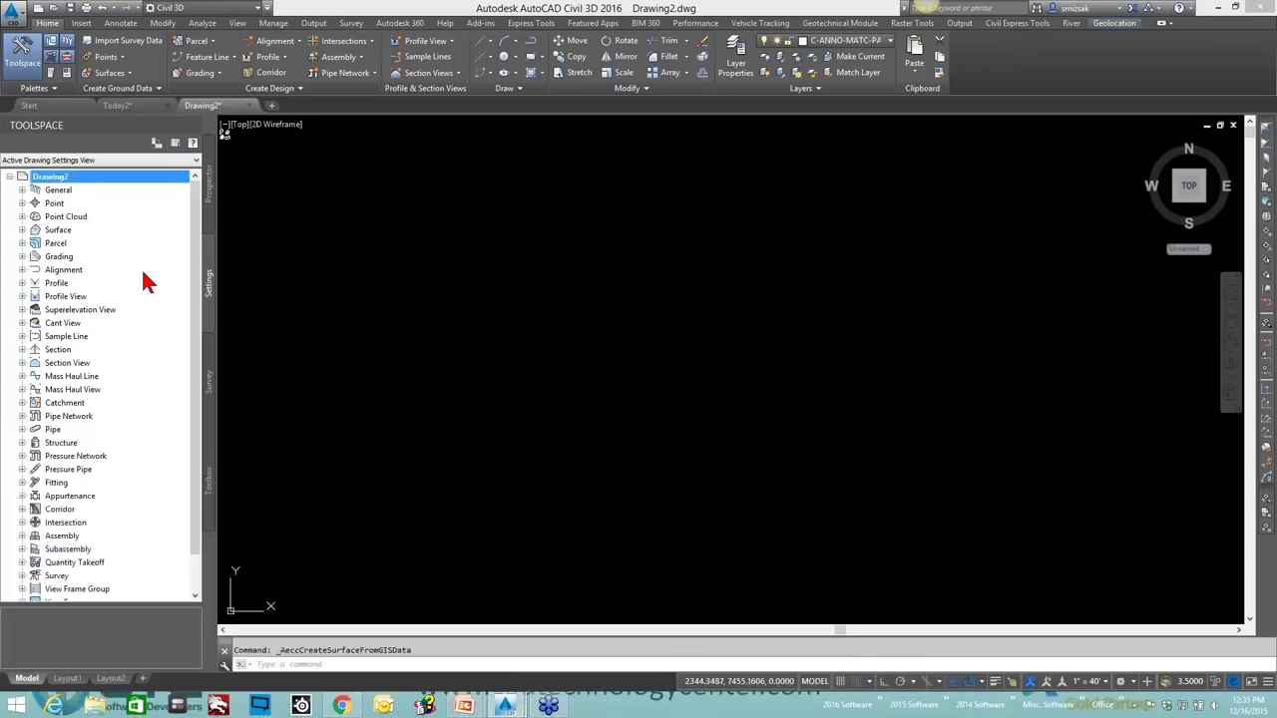
Locate Surface1 among the drawing's surfaces and zoom to the drawing extents to view the whole surface.
left_click(208, 206)
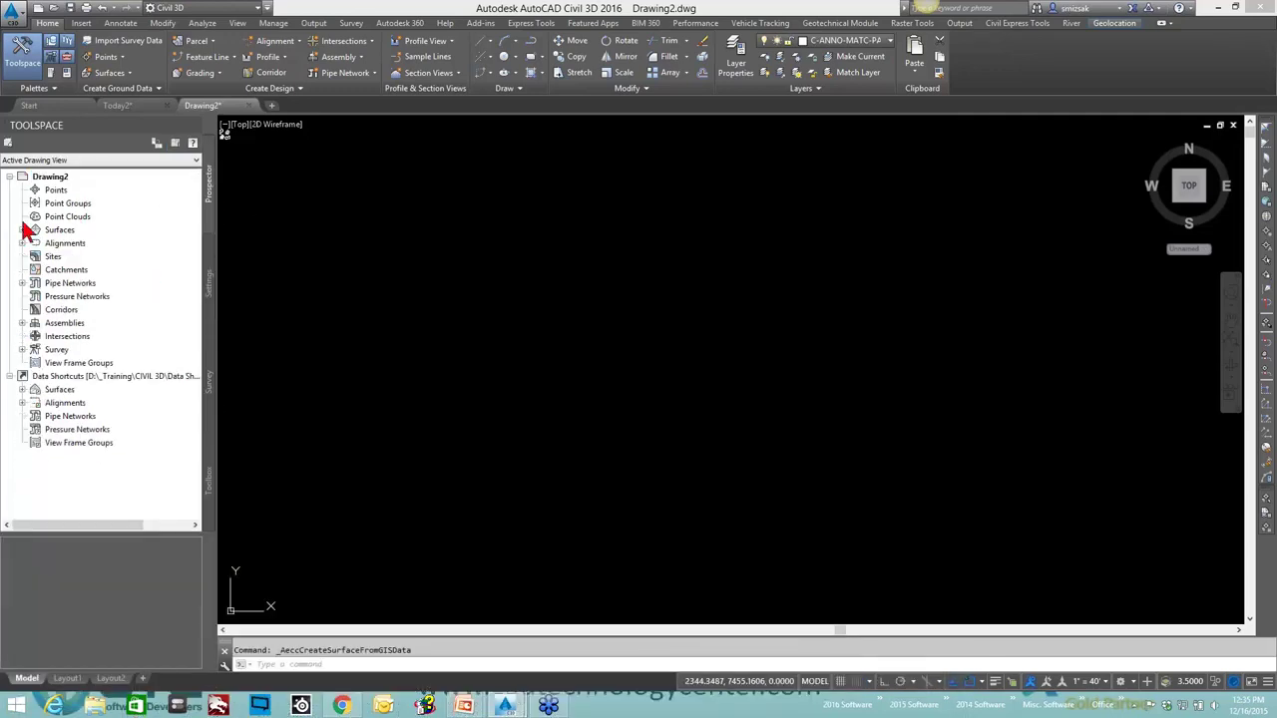
left_click(22, 230)
left_click(72, 243)
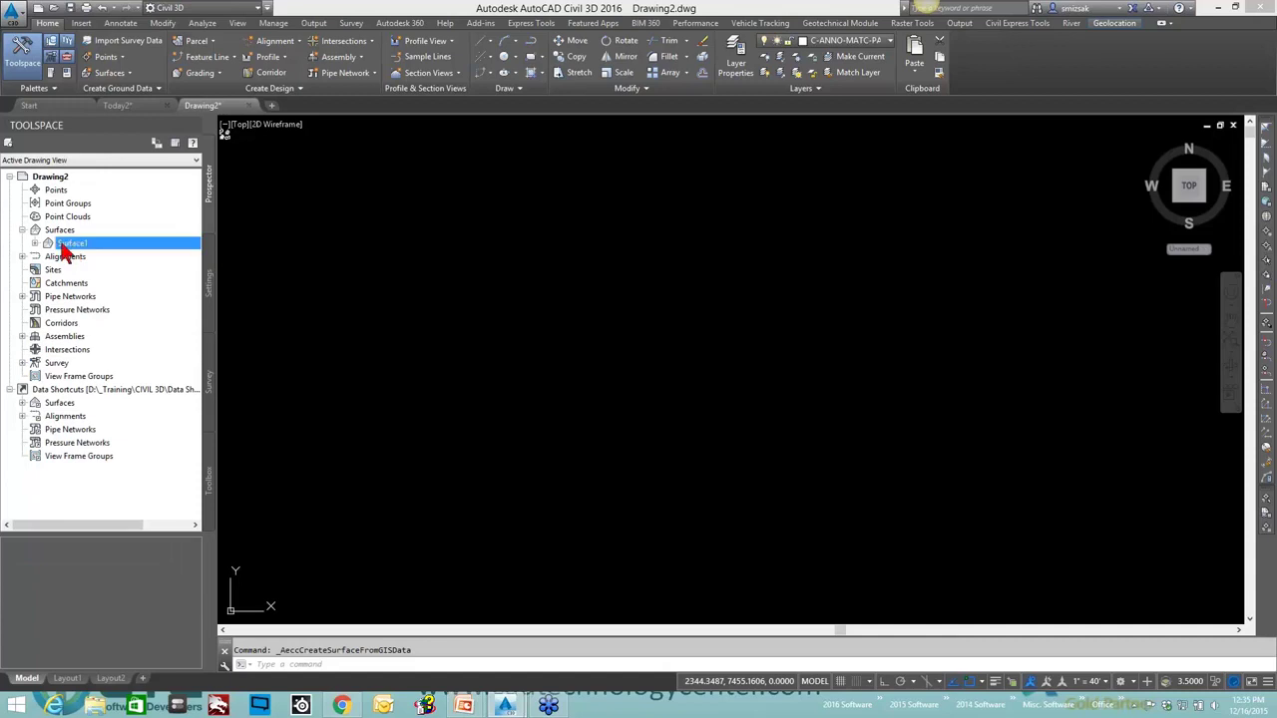
right_click(65, 249)
left_click(100, 291)
left_click(348, 653)
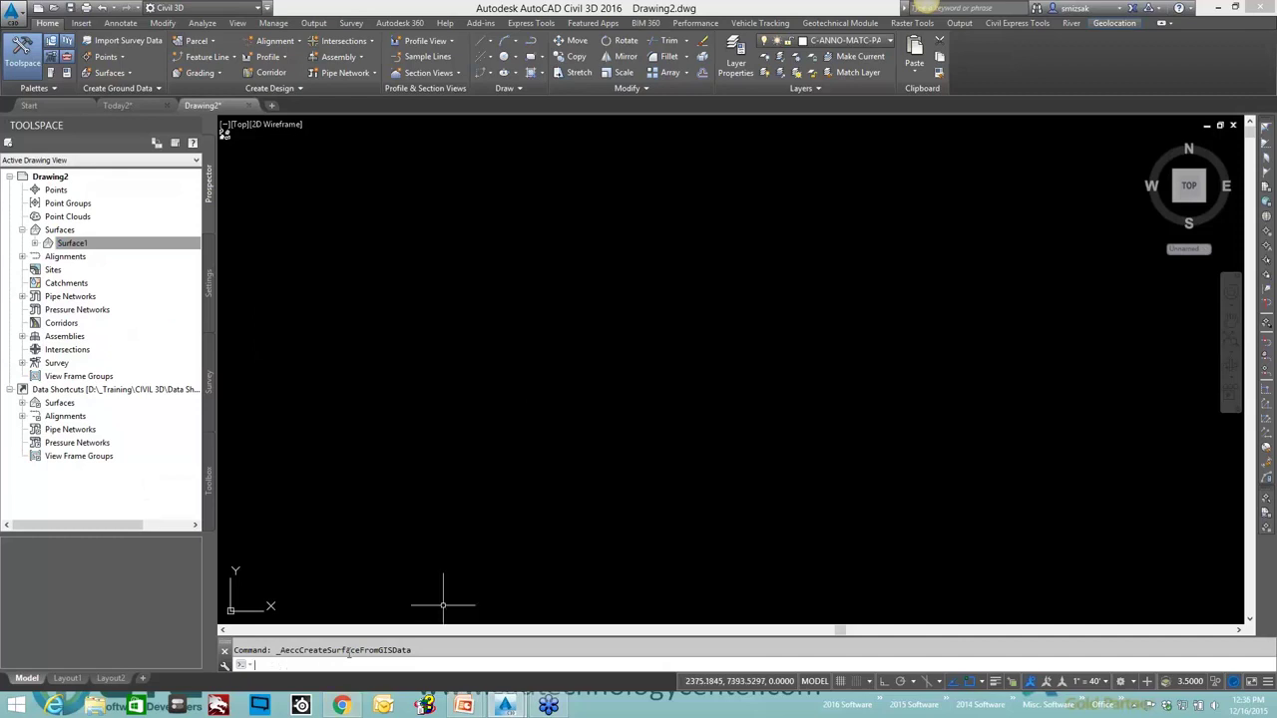
type("z")
key("Return")
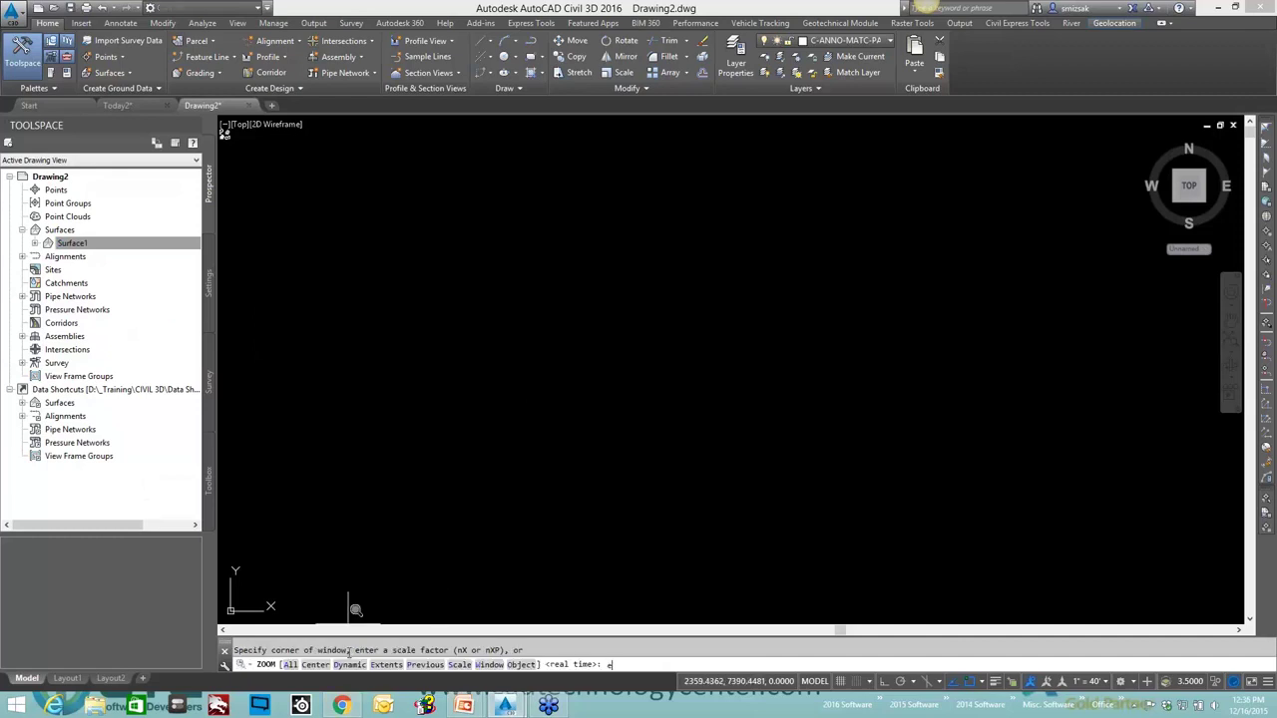
type("e")
key("Return")
scroll(746, 444, "down", 2)
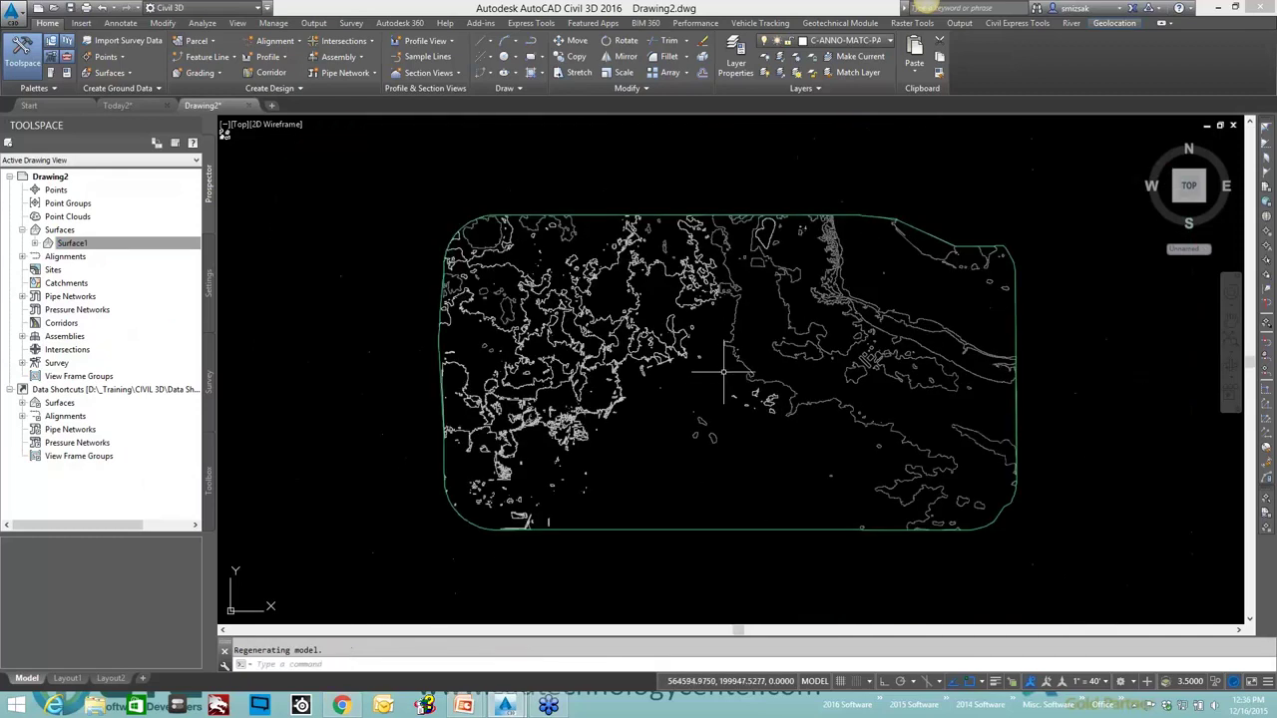
Open the surface in Object Viewer and examine its triangulation in 3D from several angles and distances.
left_click(829, 282)
right_click(829, 282)
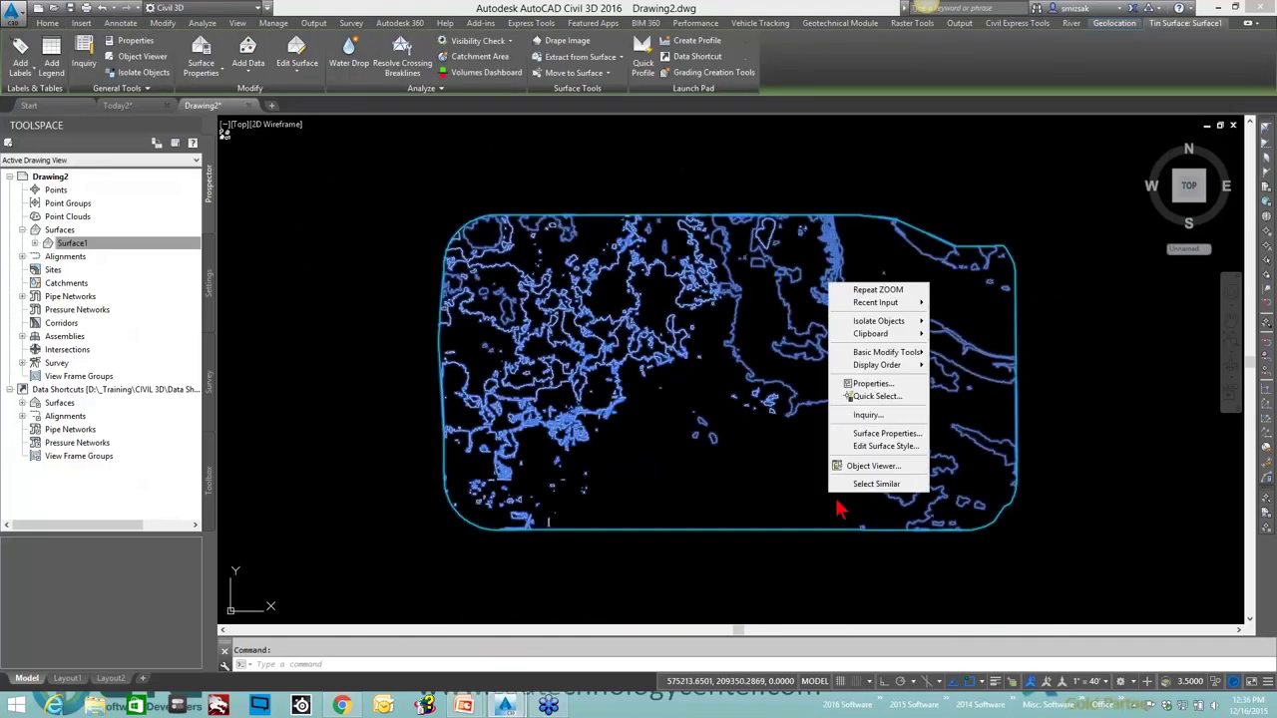
left_click(848, 474)
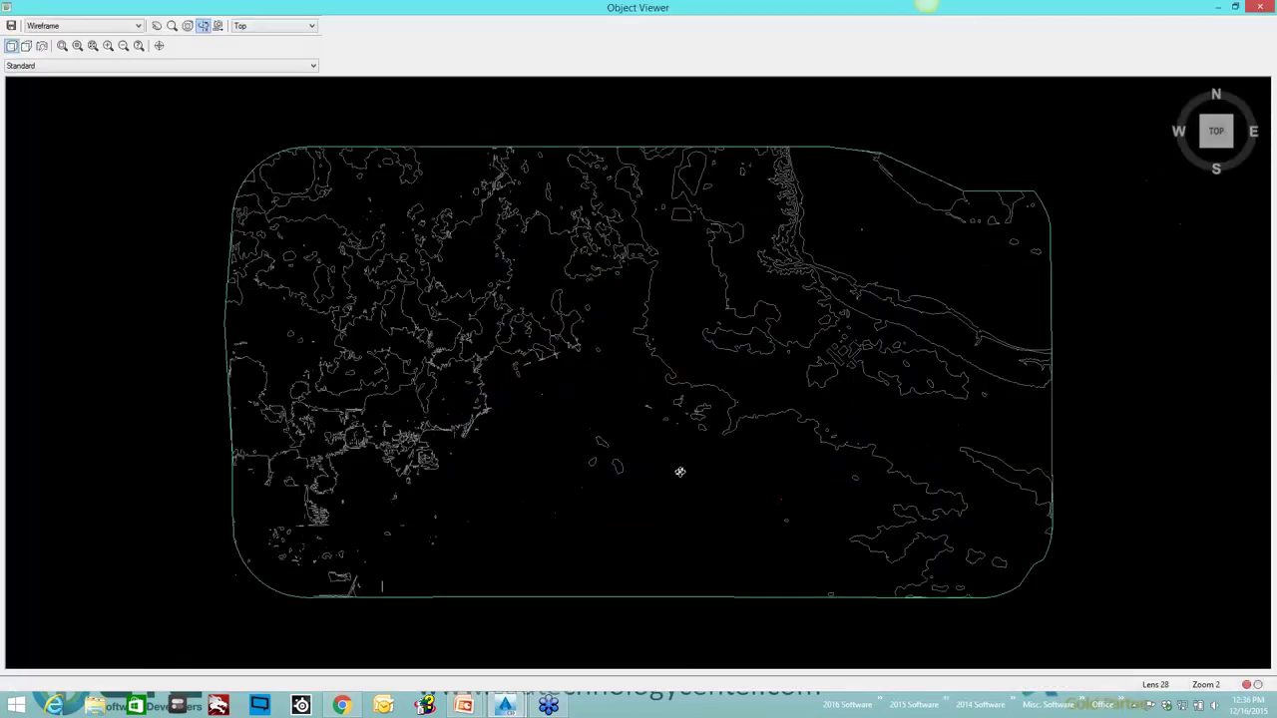
left_click_drag(683, 469, 684, 396)
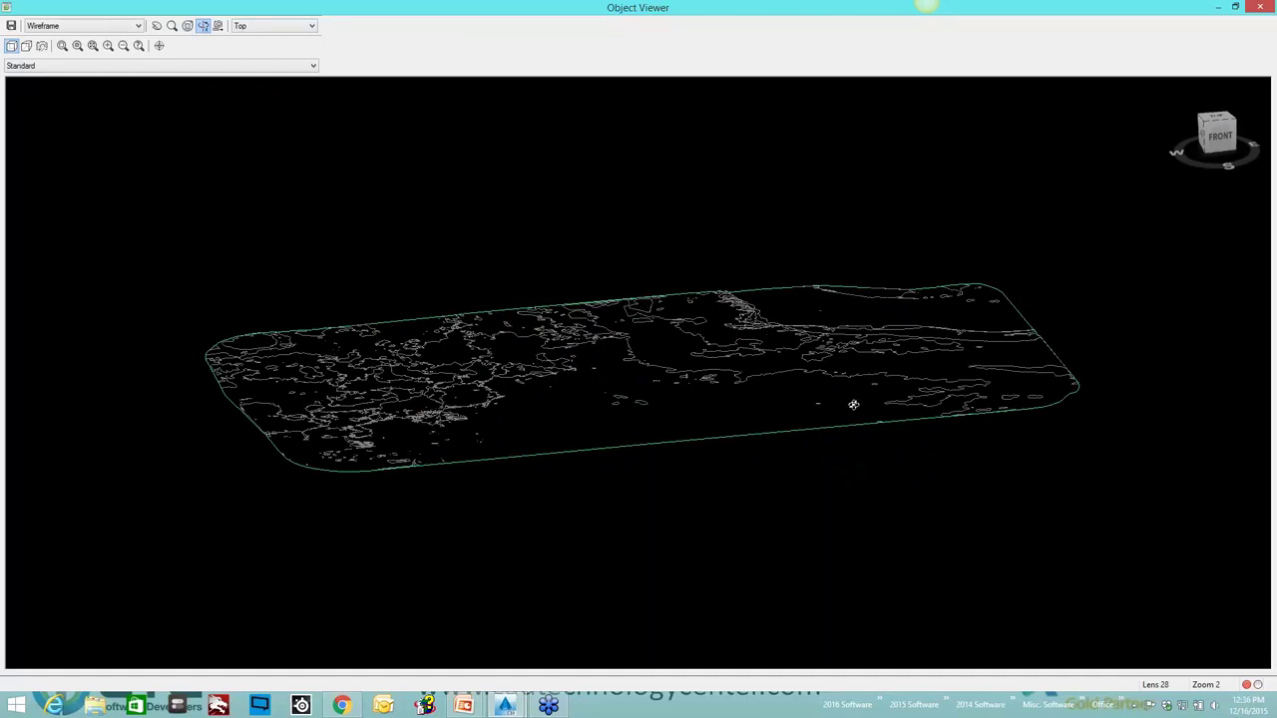
mouse_move(858, 404)
left_mouse_down()
mouse_move(741, 330)
mouse_move(853, 372)
mouse_move(847, 425)
left_mouse_up()
scroll(930, 451, "up", 3)
scroll(930, 451, "up", 3)
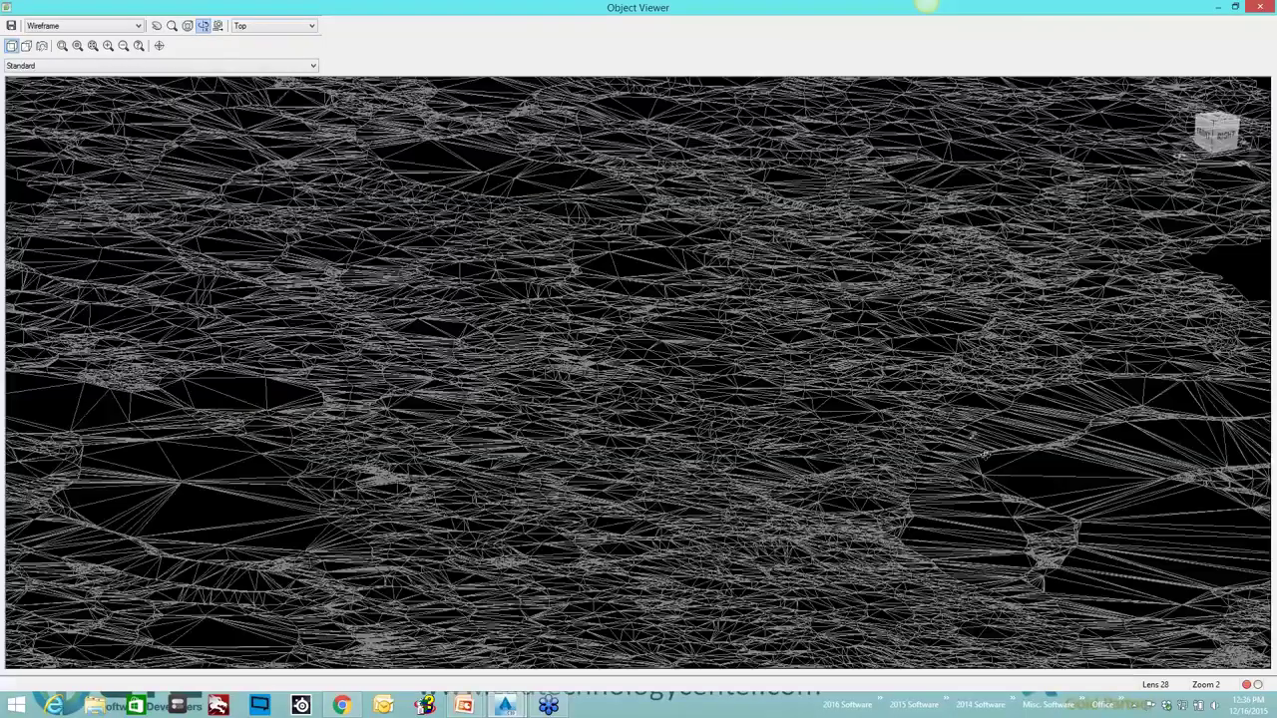
left_click_drag(930, 451, 688, 314)
scroll(678, 301, "down", 2)
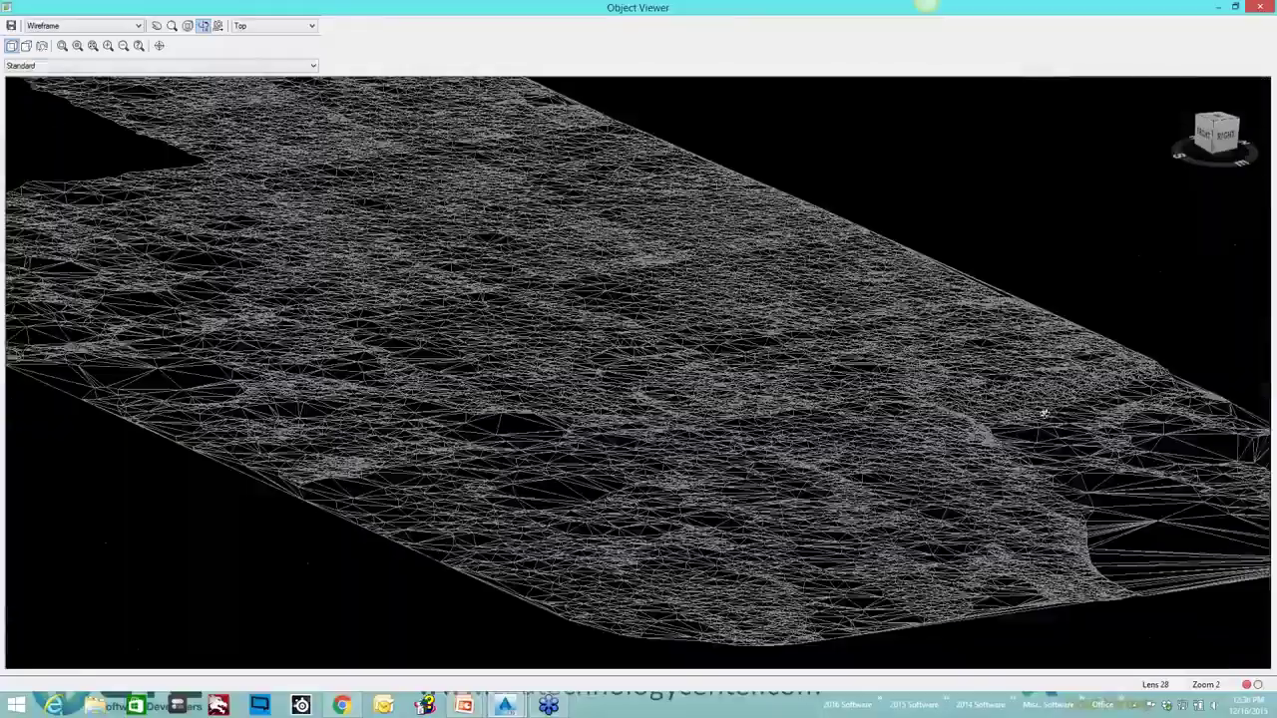
left_click_drag(1047, 414, 715, 310)
scroll(860, 329, "up", 3)
scroll(860, 330, "down", 3)
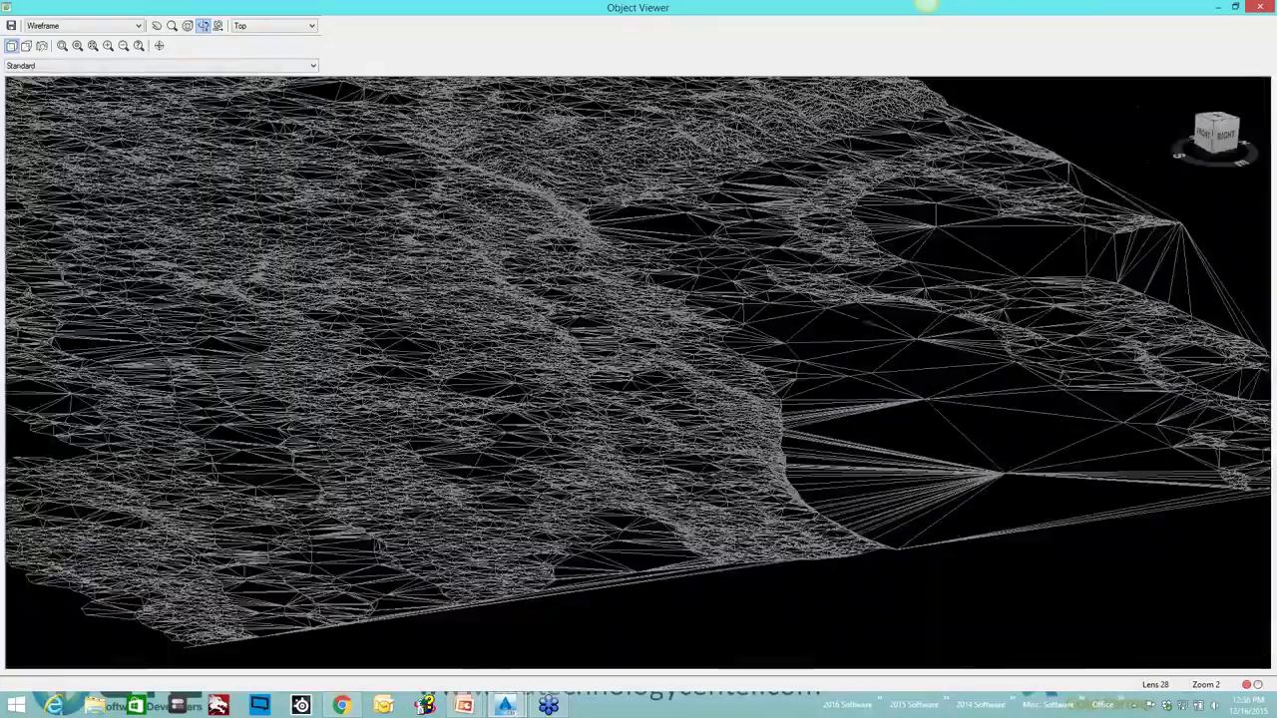
scroll(855, 374, "up", 1)
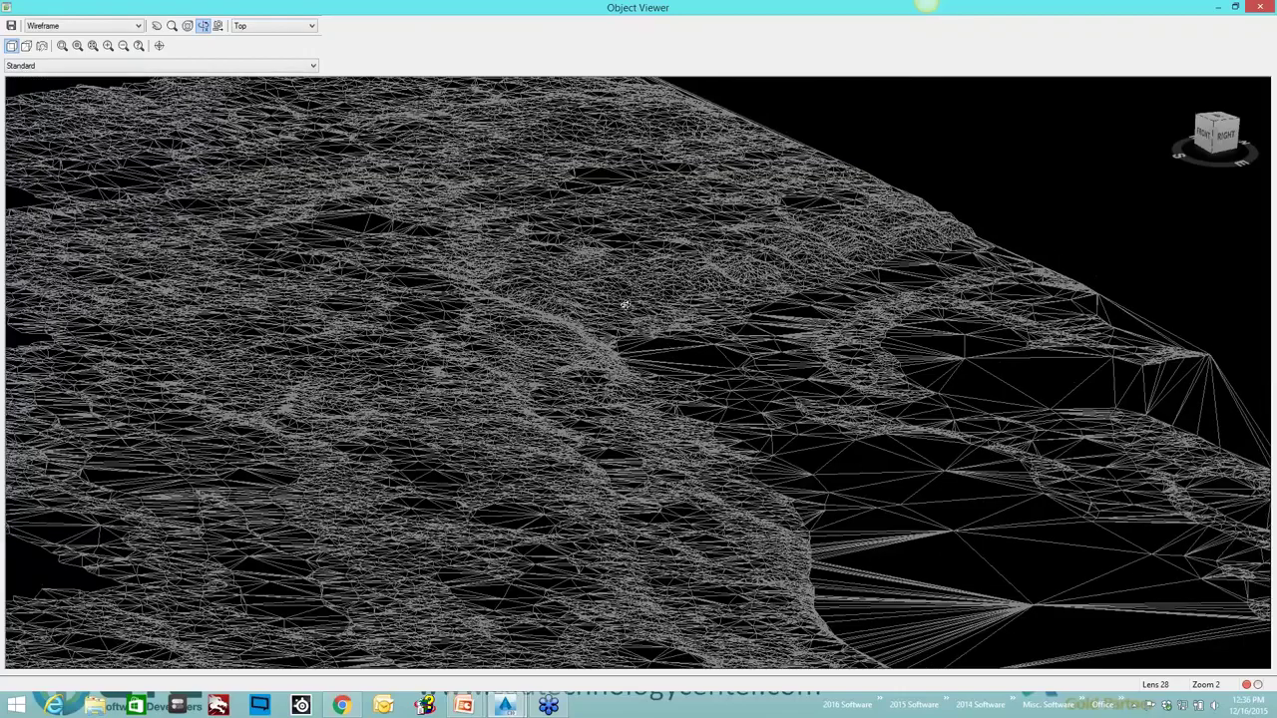
scroll(623, 304, "down", 5)
left_click_drag(490, 306, 611, 554)
key("Escape")
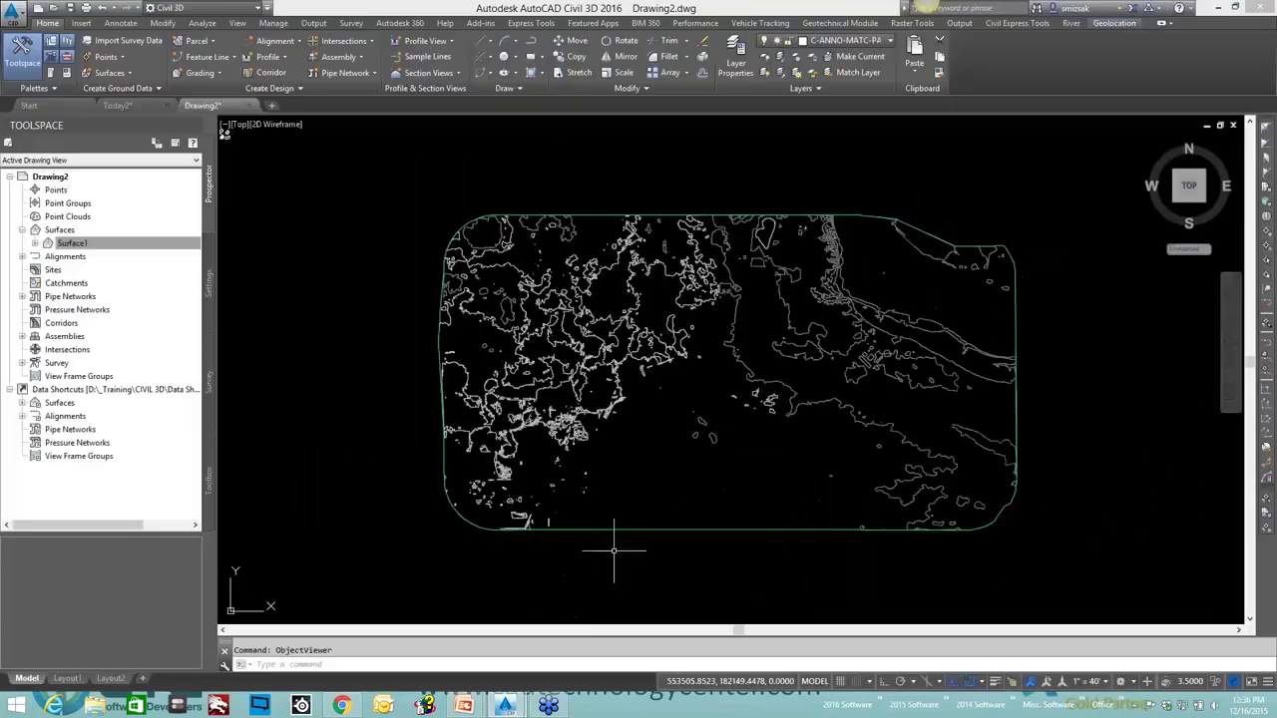
Switch to the PowerPoint presentation and advance to the Questions? slide.
key("alt+Tab")
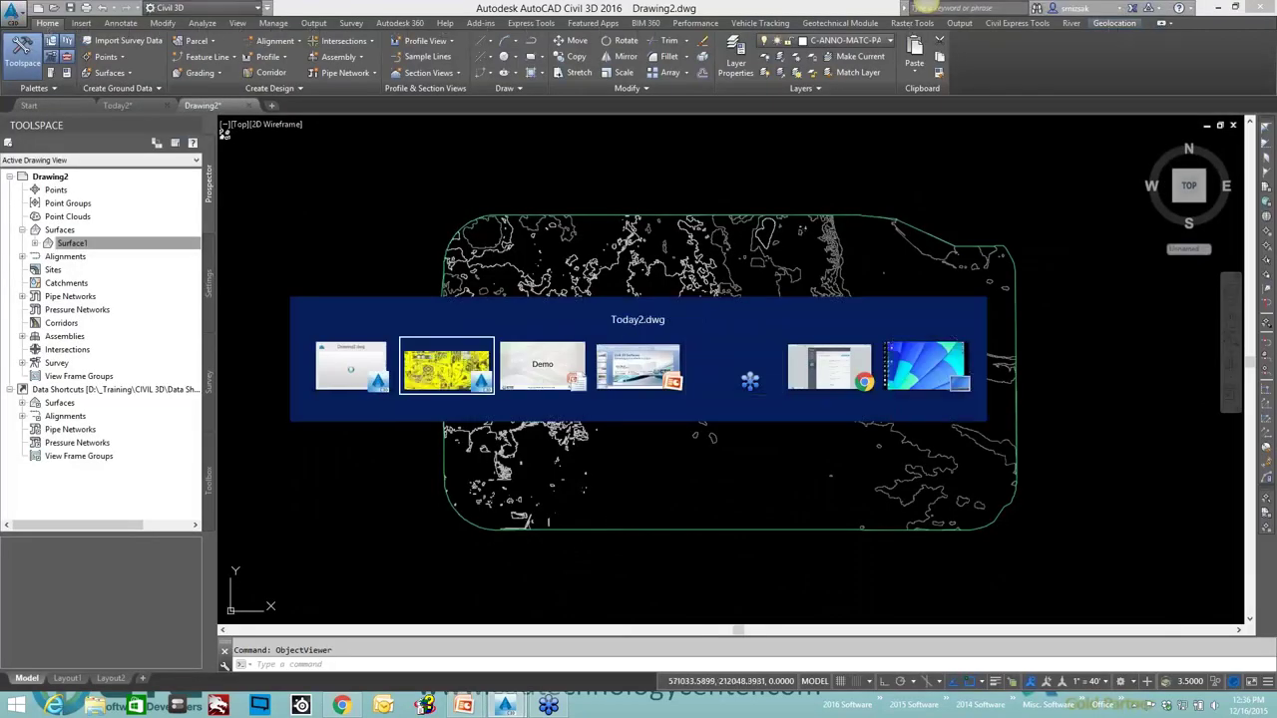
key("alt+Tab")
key("Right")
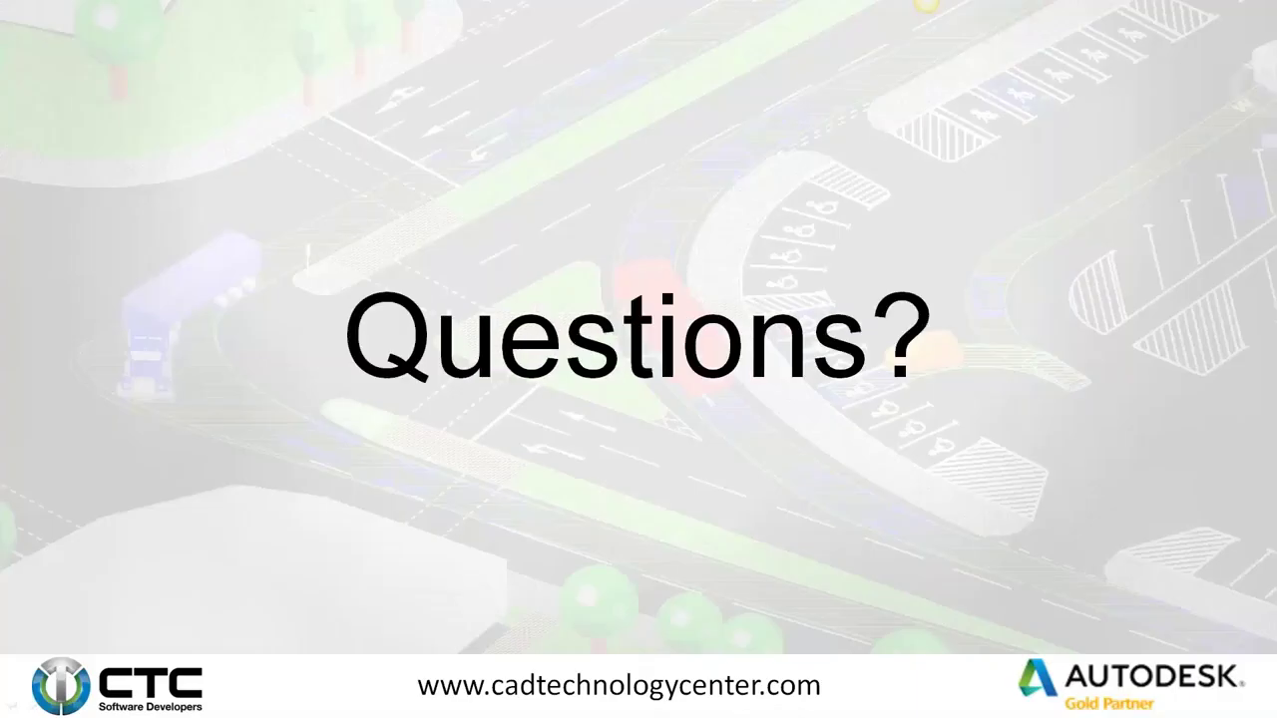